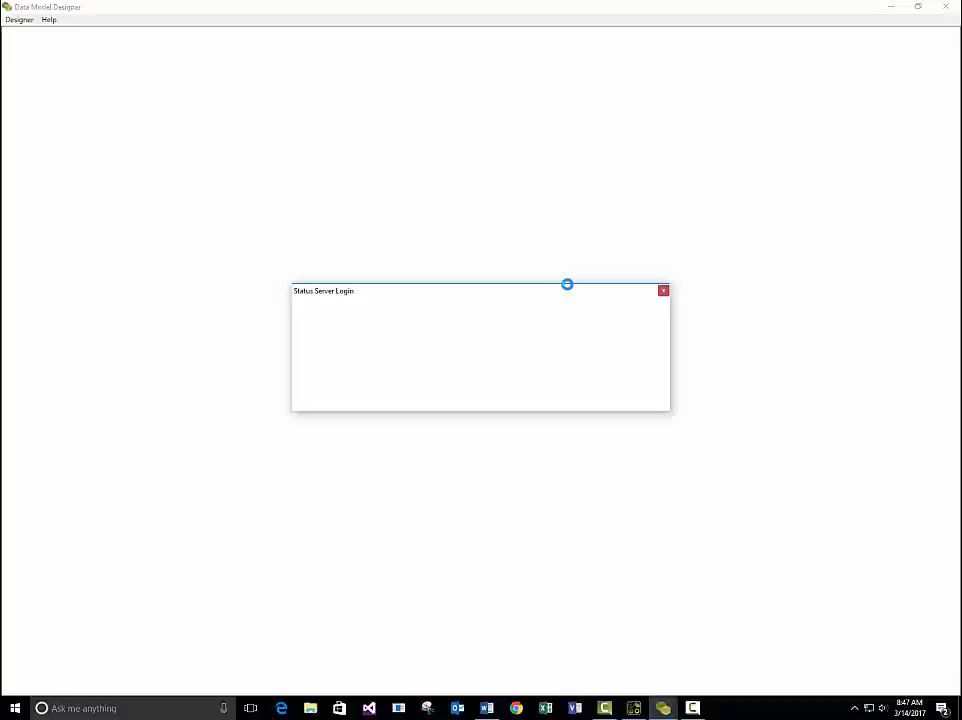
- Log in to the status server and add a subtype named Generator under Equipment
click(602, 396)
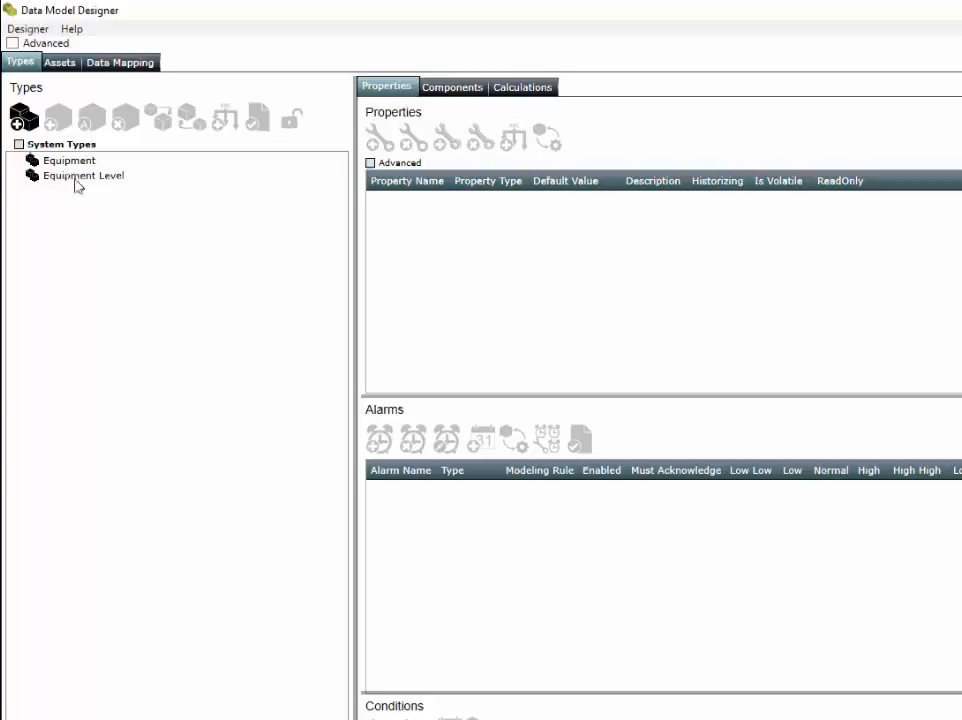
double_click(76, 180)
click(52, 160)
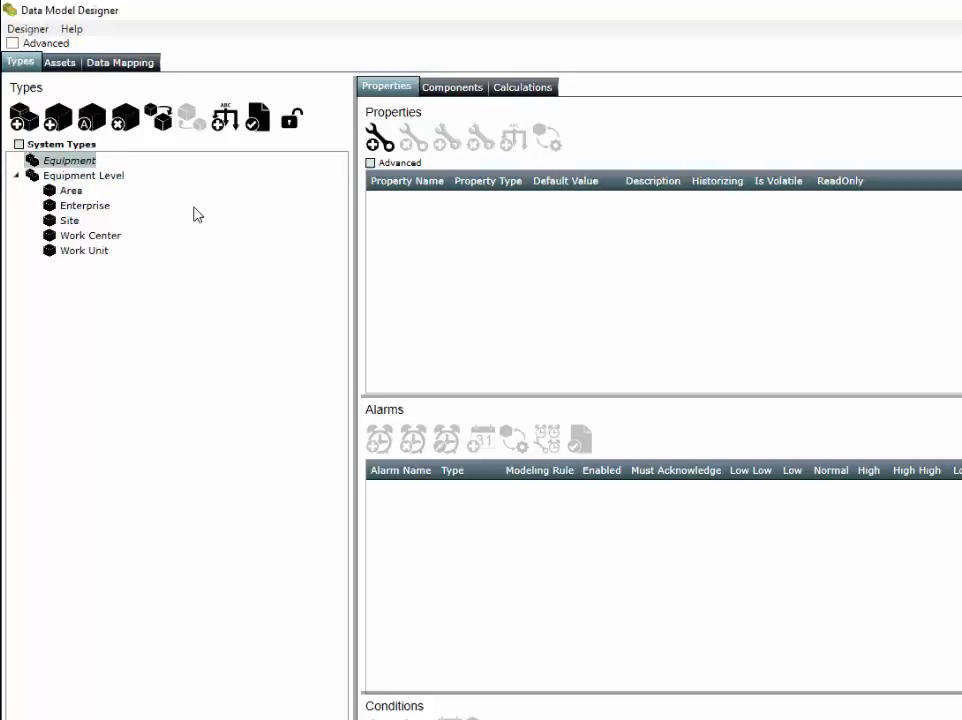
click(56, 127)
text(Generator)
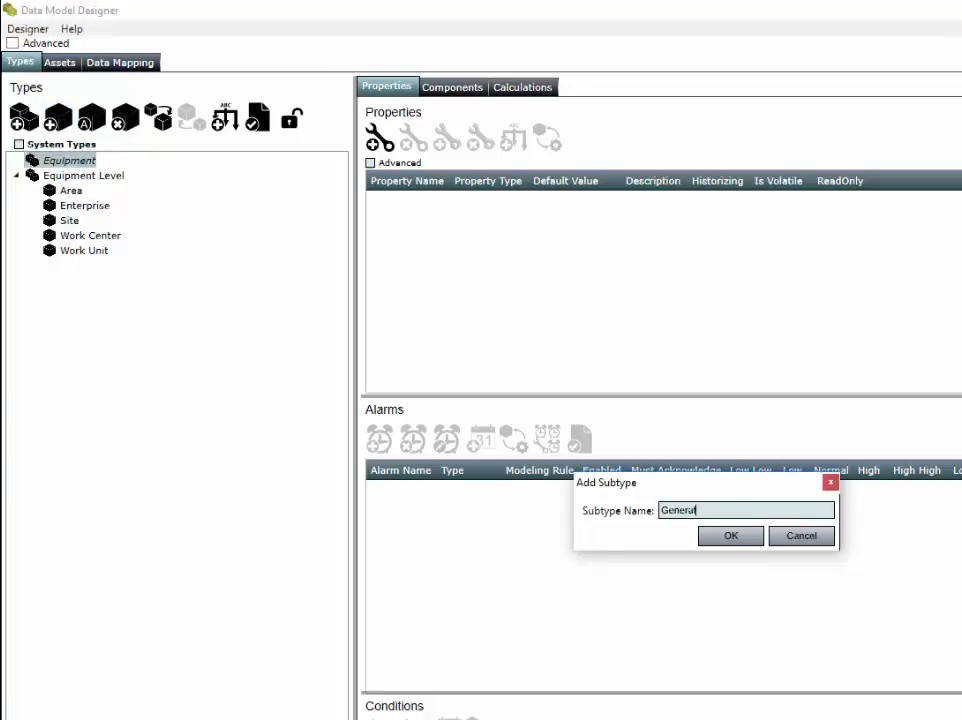
click(727, 536)
- Add a property named Voltage with data type Measurement (Double) to the Generator type
click(380, 137)
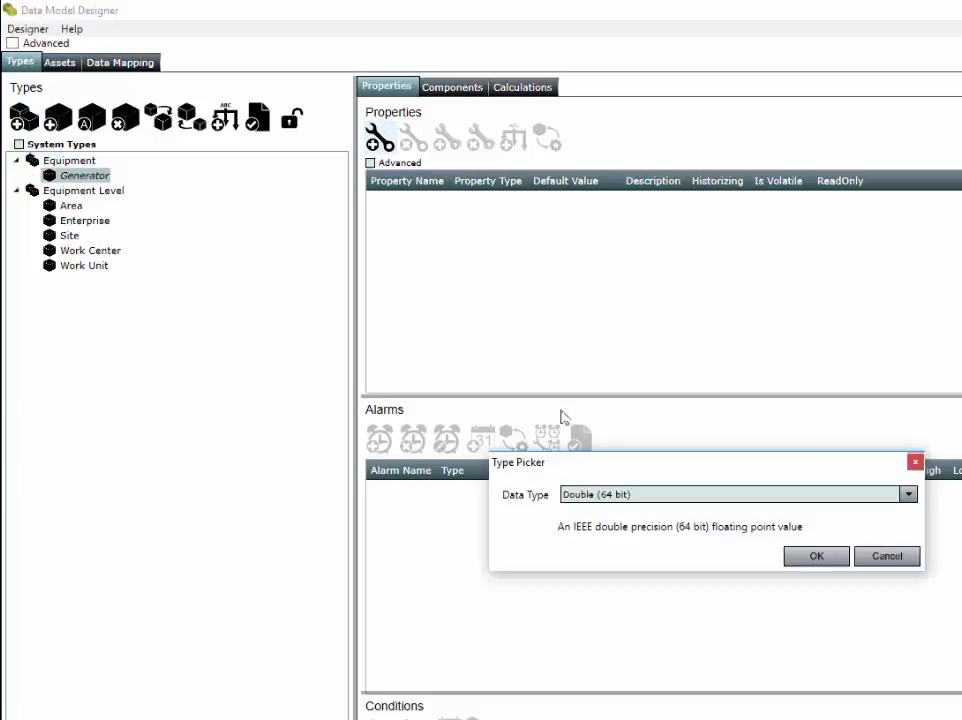
click(908, 494)
scroll(730, 594, down, 1)
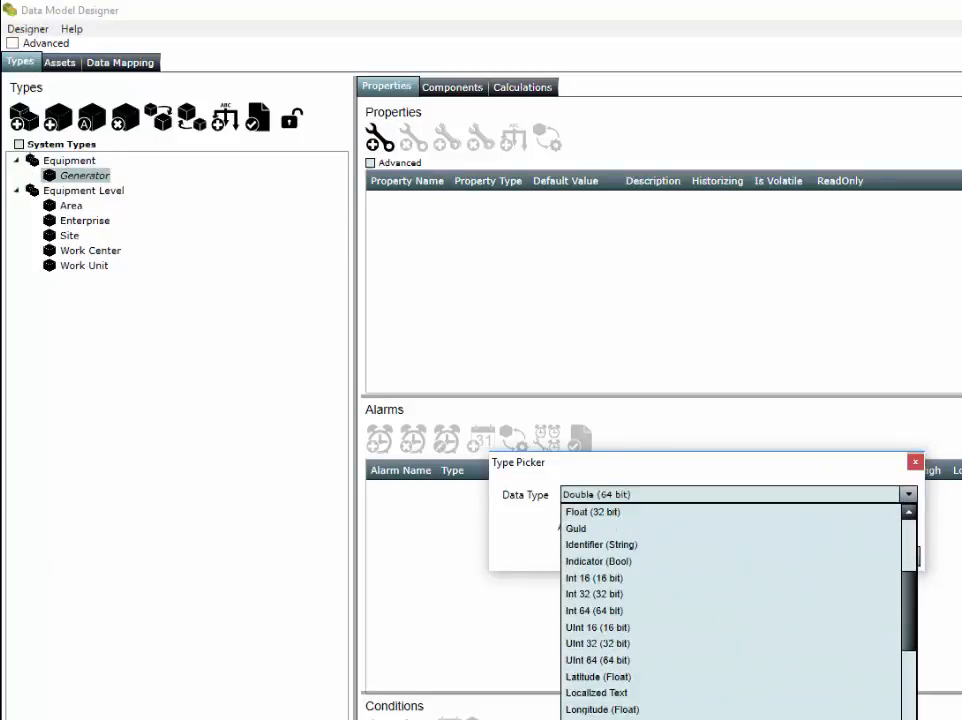
click(610, 719)
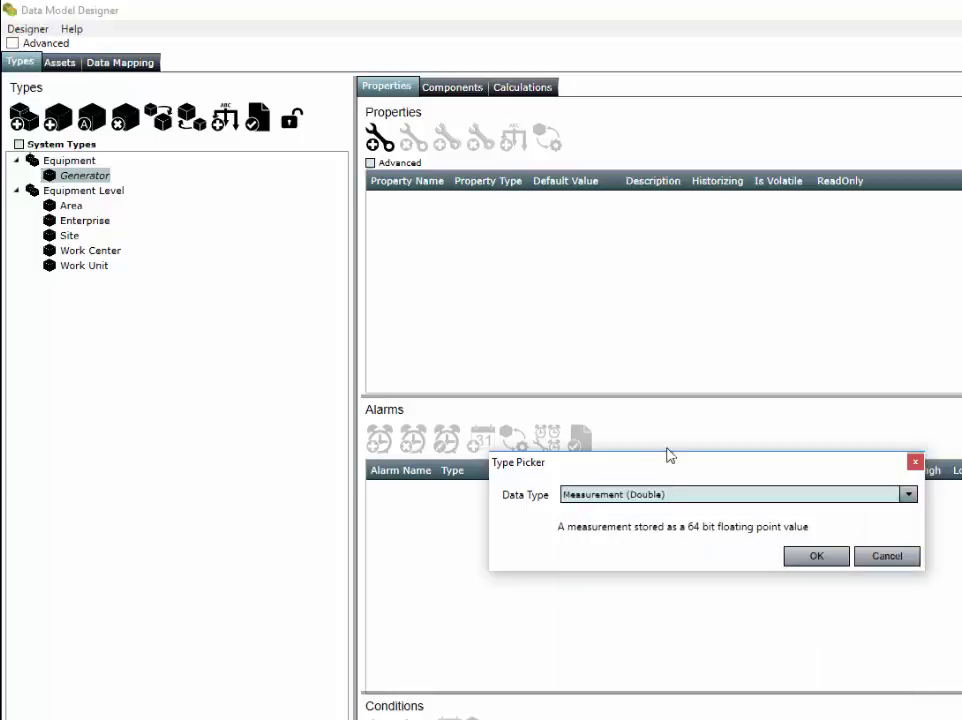
click(815, 557)
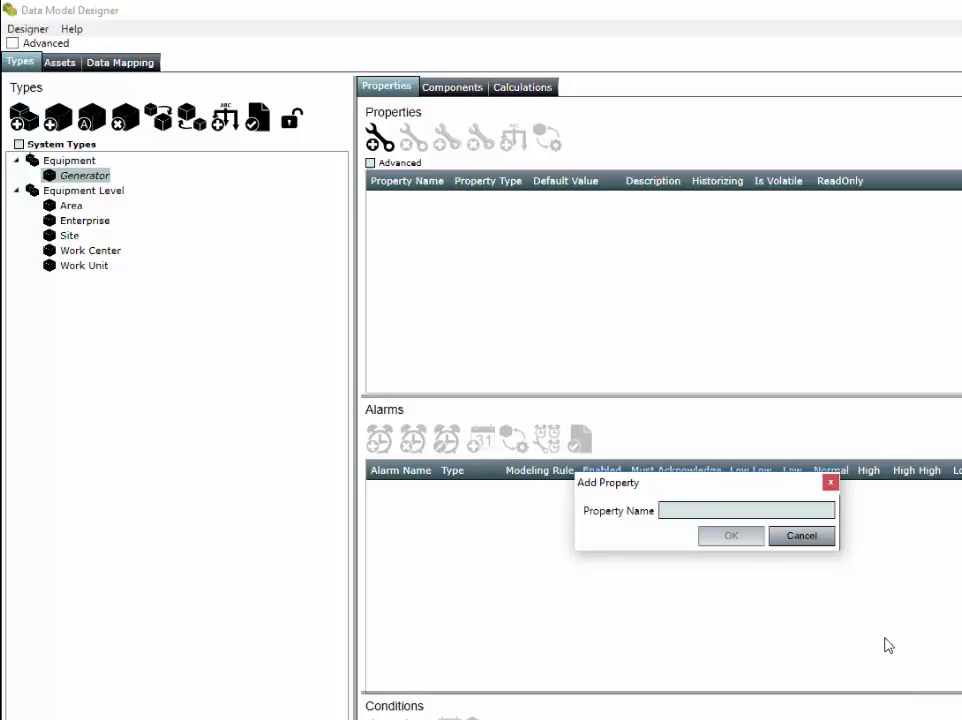
text(Voltage)
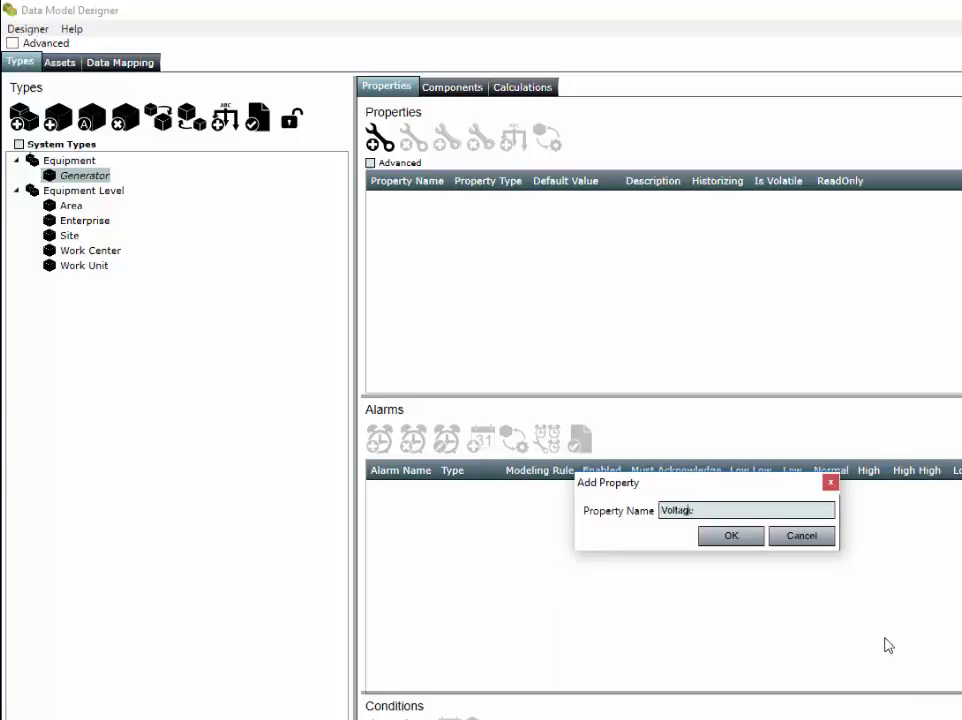
click(750, 538)
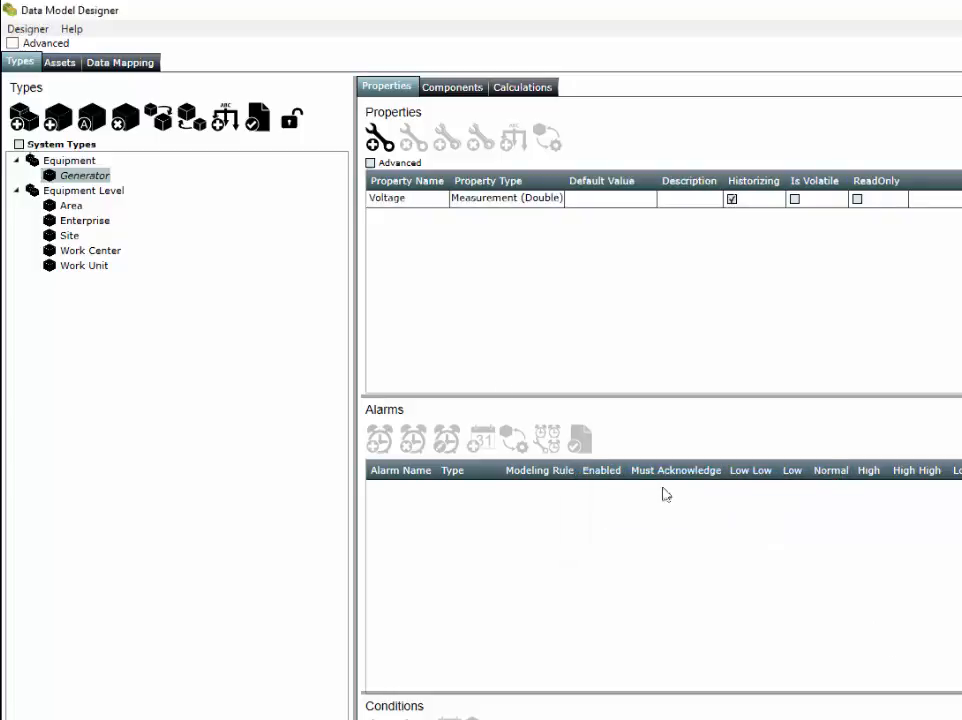
- Add a subtype named Motor under Equipment
click(68, 161)
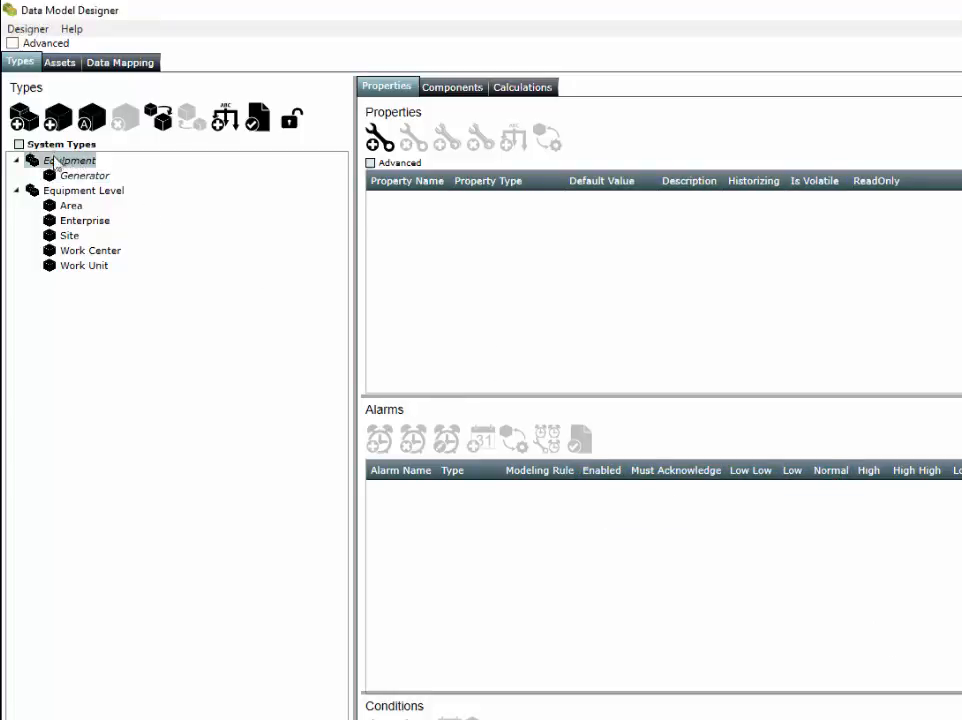
click(58, 118)
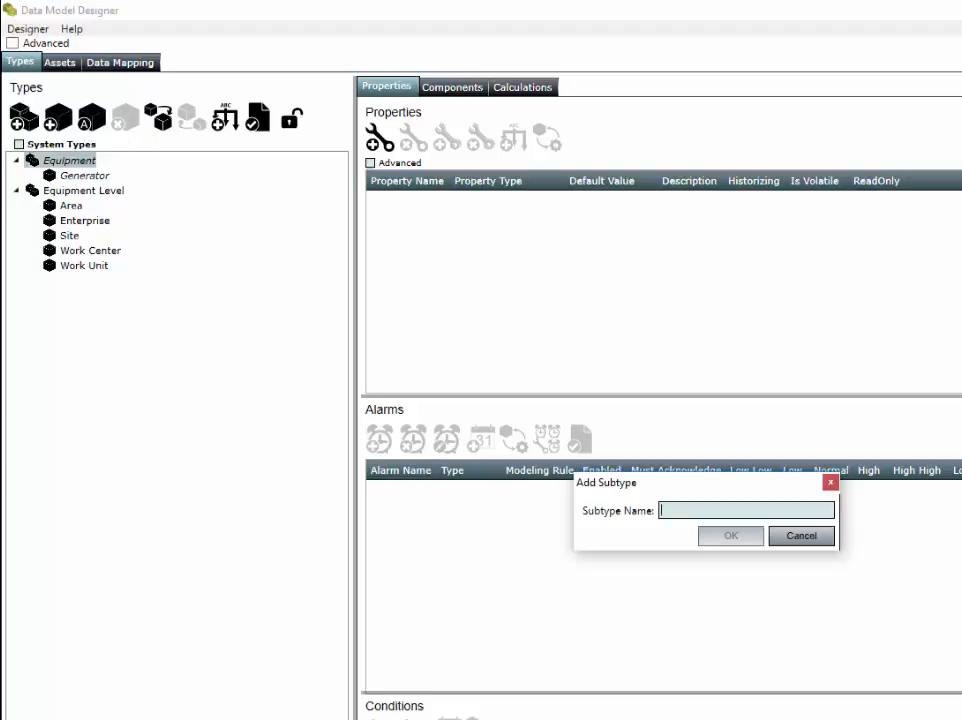
text(Mo)
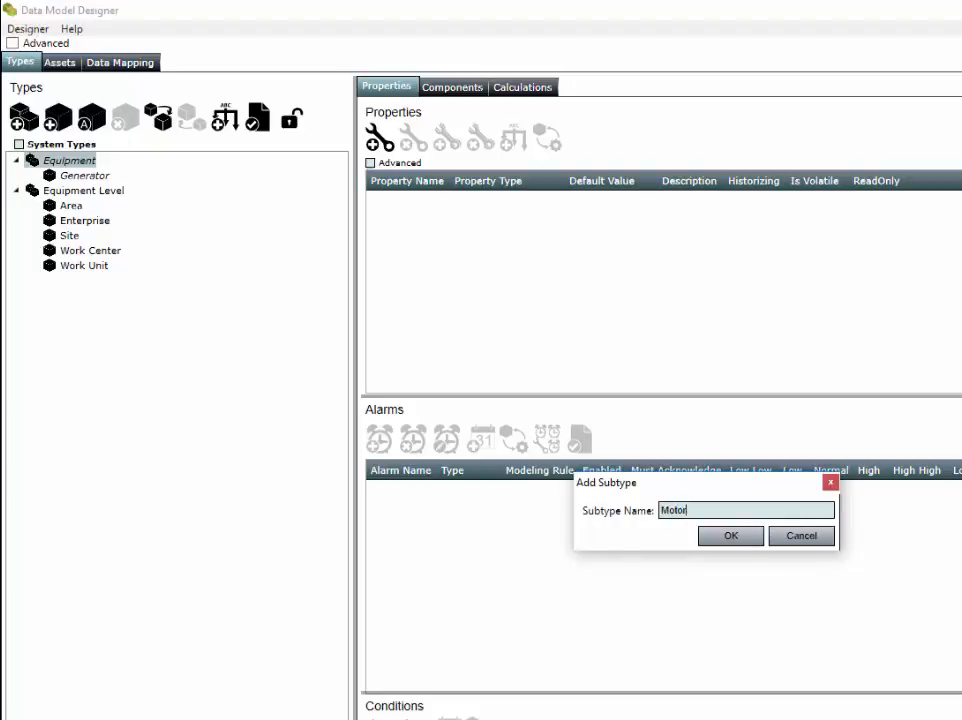
text(tor)
click(754, 537)
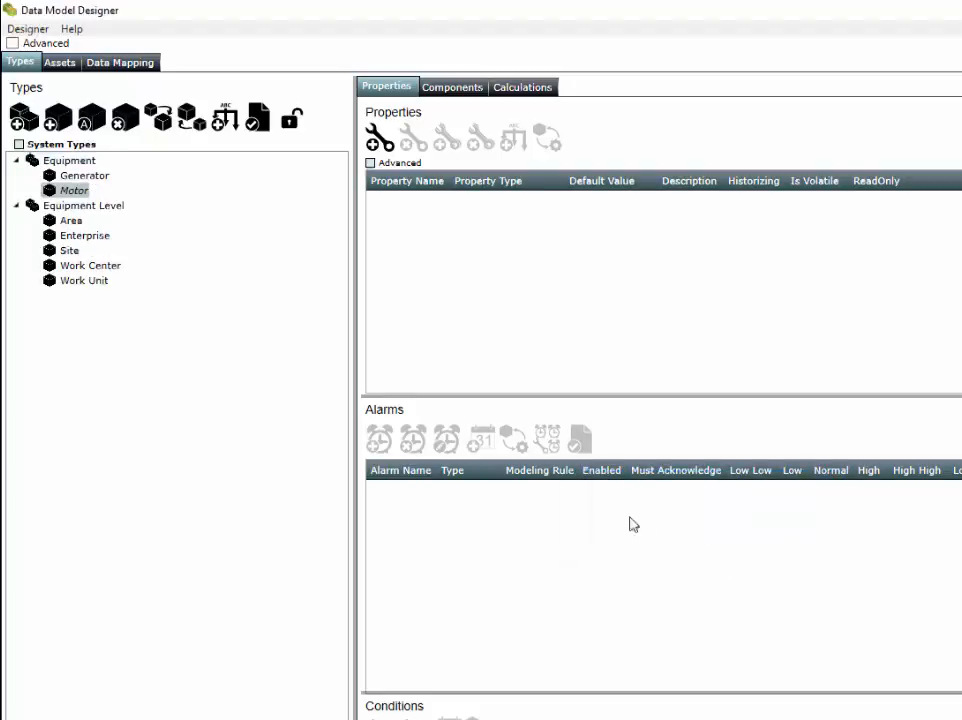
- Add a property named Temperature with data type Measurement (Double) to the Motor type
click(382, 135)
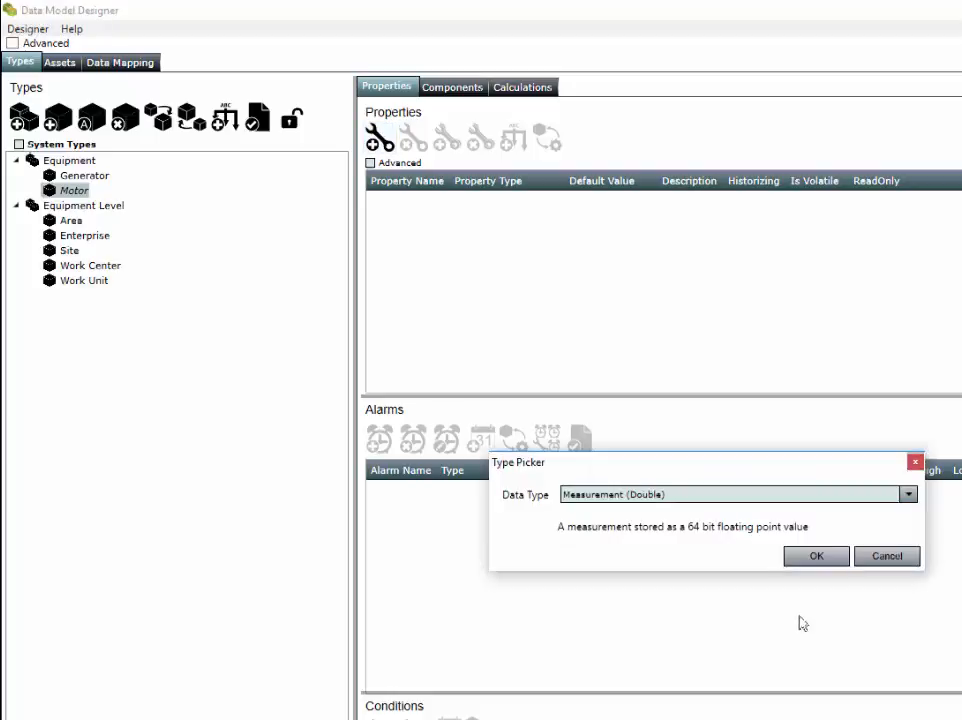
click(833, 561)
text(Temperature)
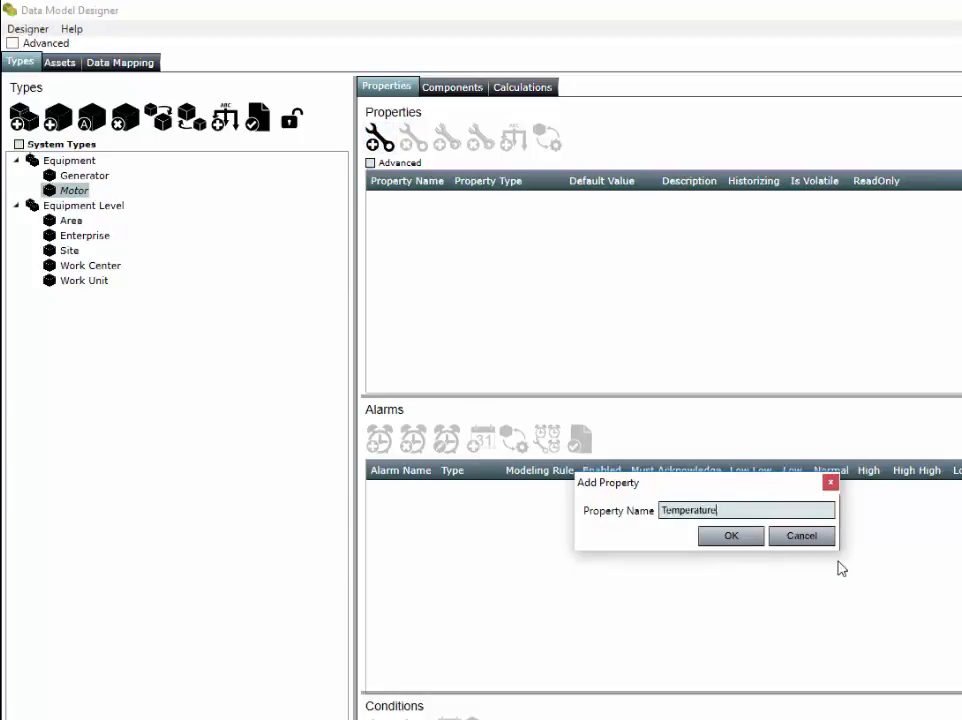
click(729, 535)
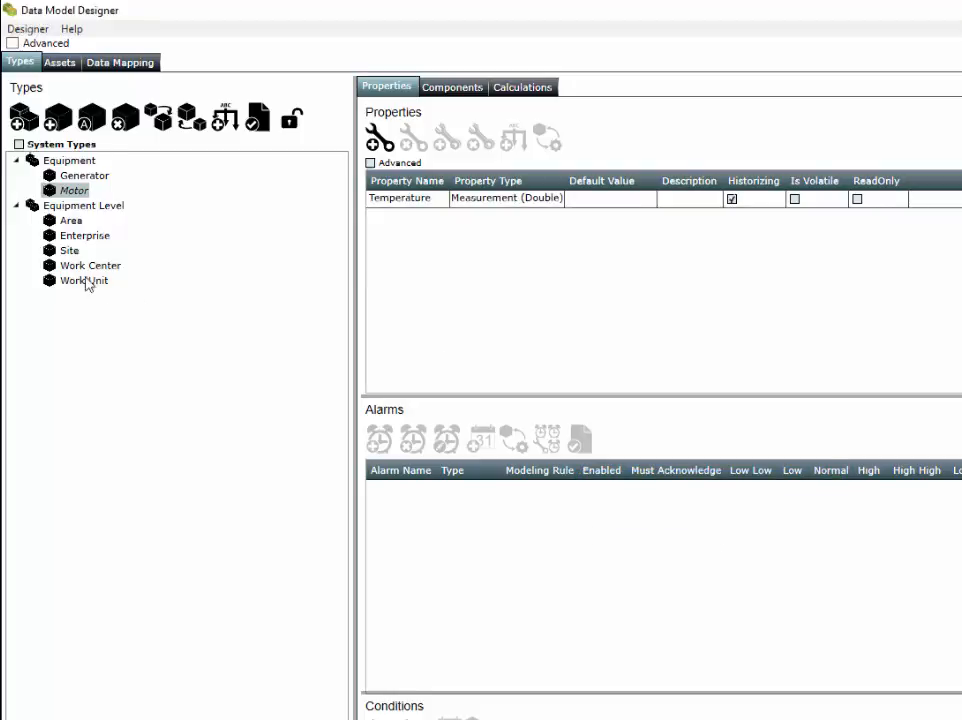
- Add a subtype named Truck under Equipment
click(62, 160)
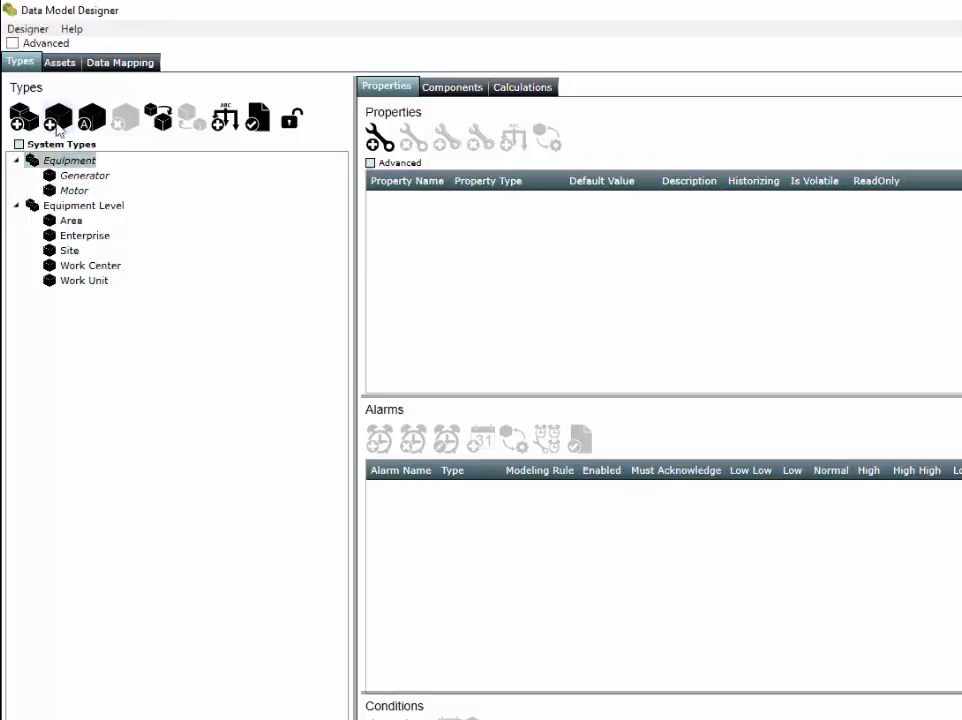
click(57, 125)
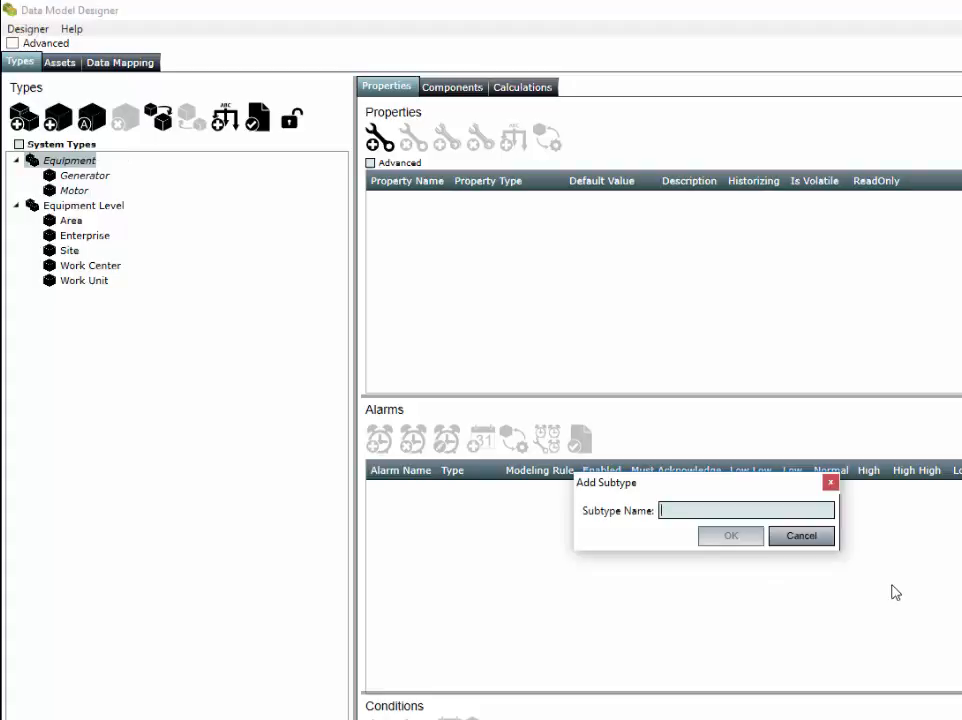
text(Truck)
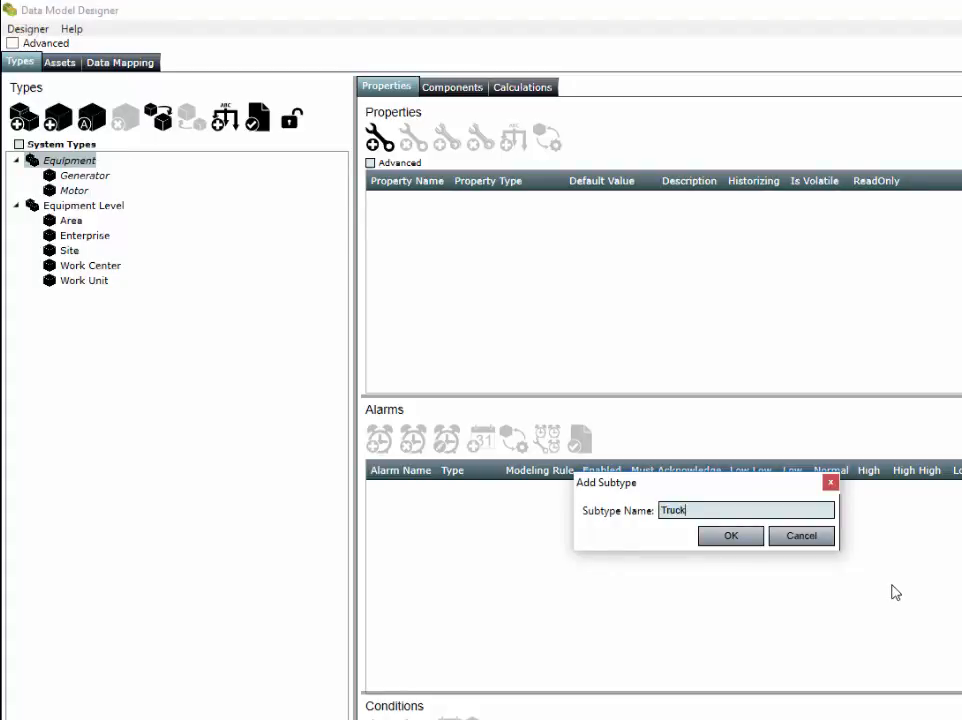
click(731, 536)
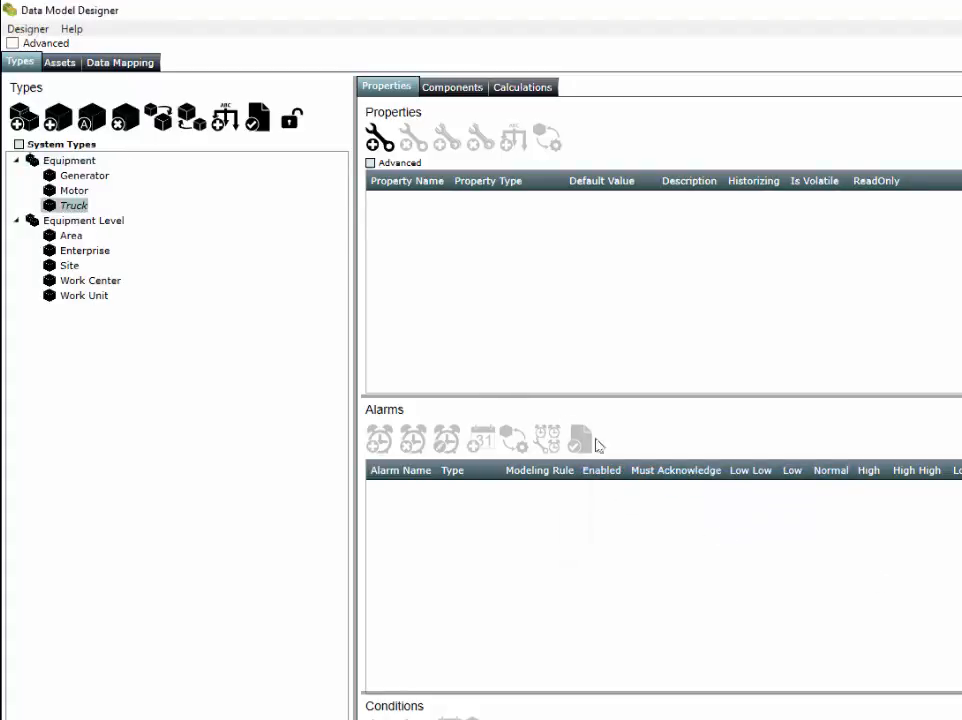
- Add a Latitude (Float) property named Lat to the Truck type and set its default value to 26
click(380, 138)
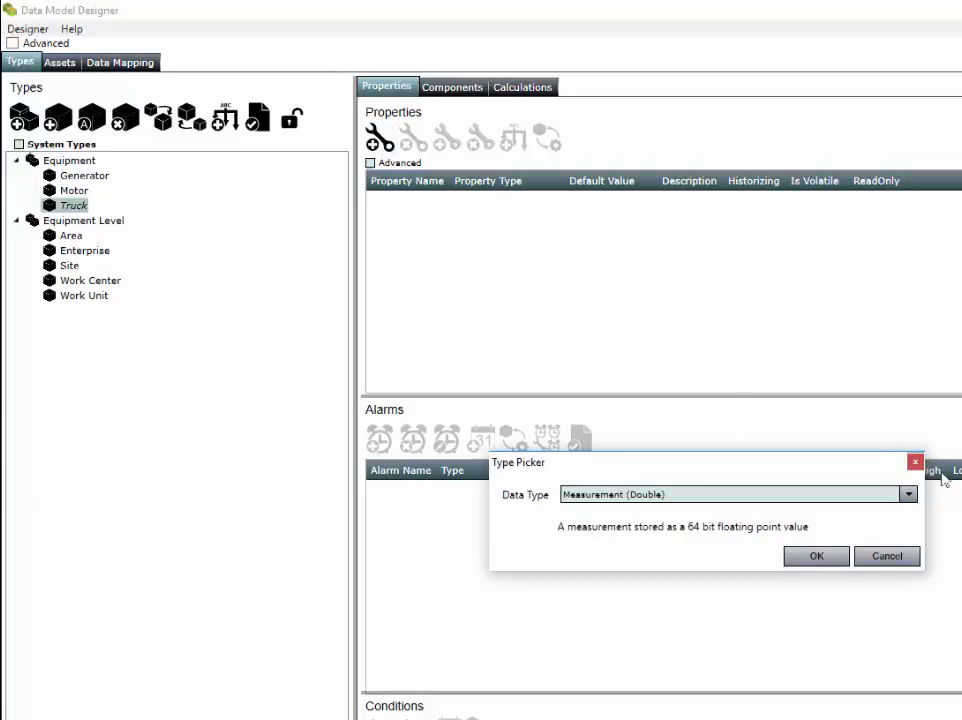
click(910, 496)
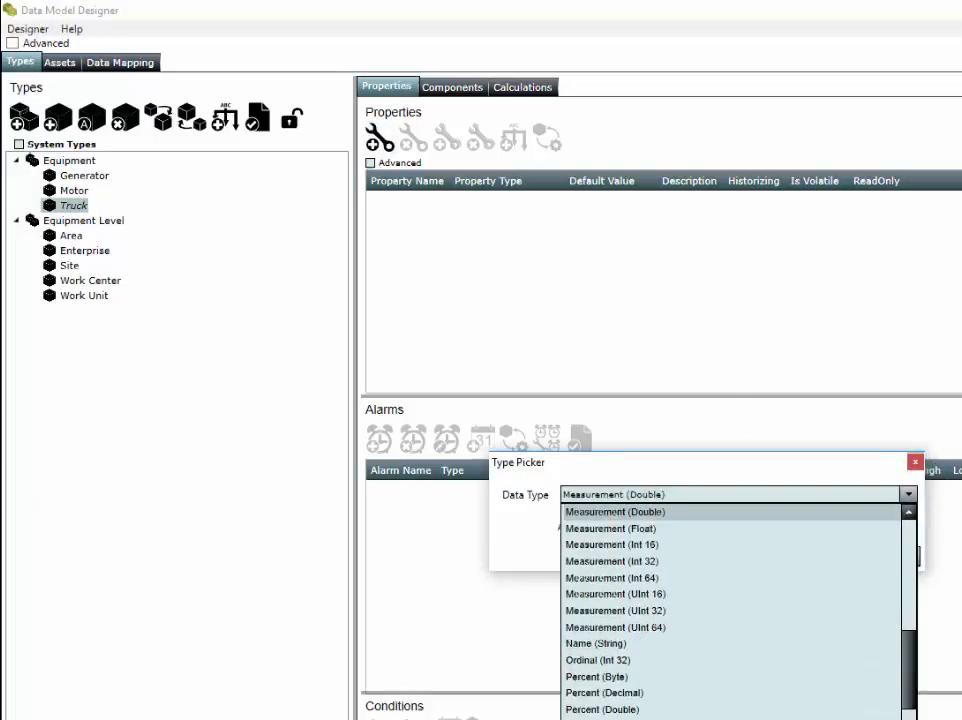
scroll(735, 610, up, 4)
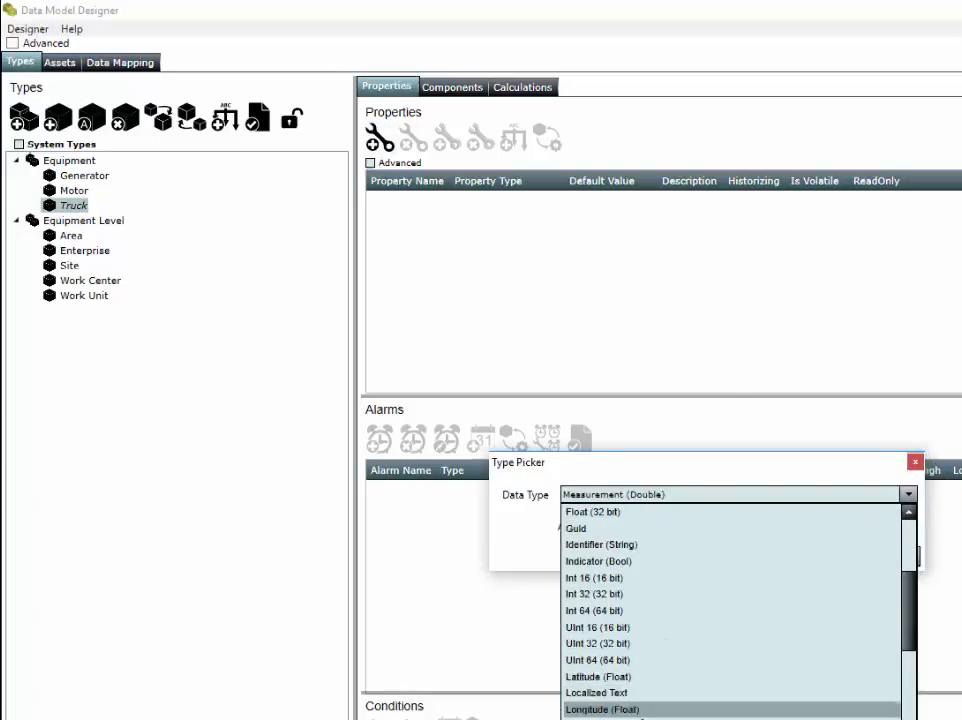
click(640, 677)
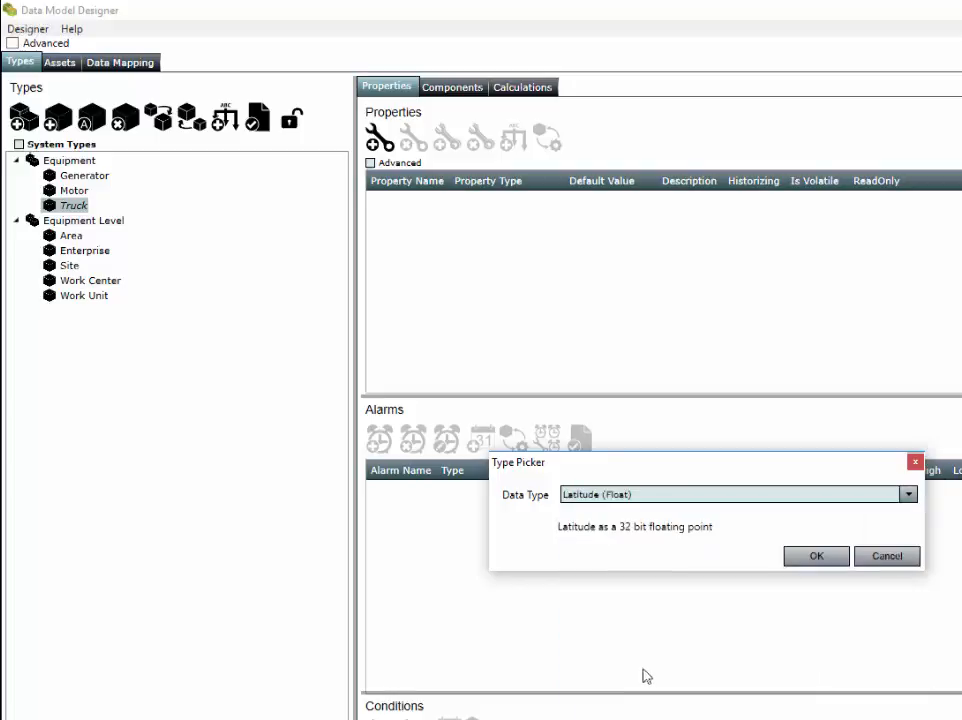
click(812, 557)
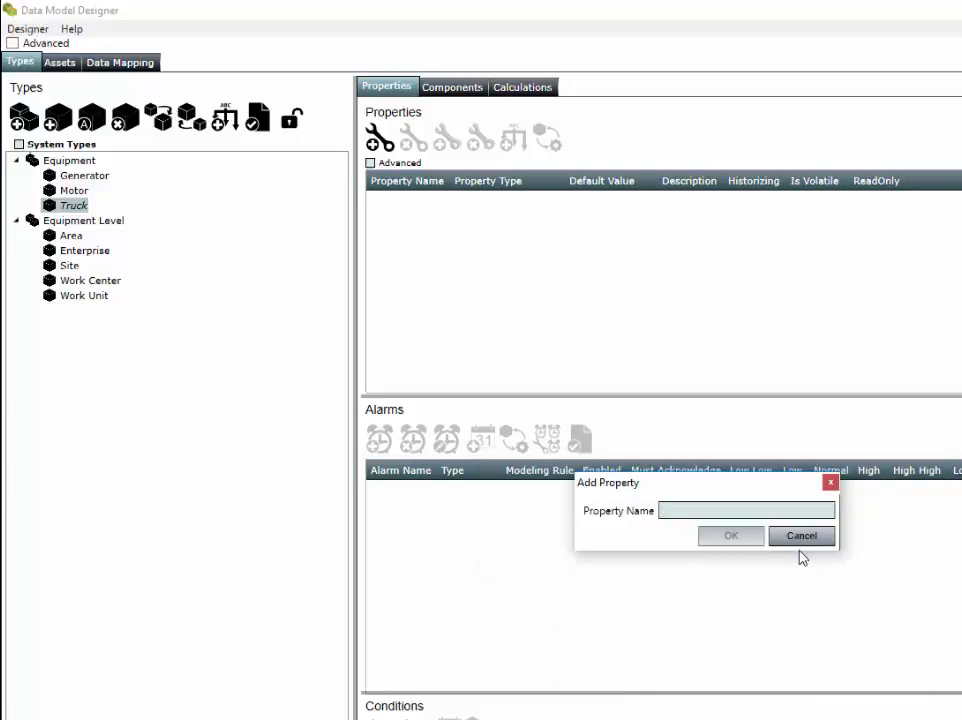
text(Lat)
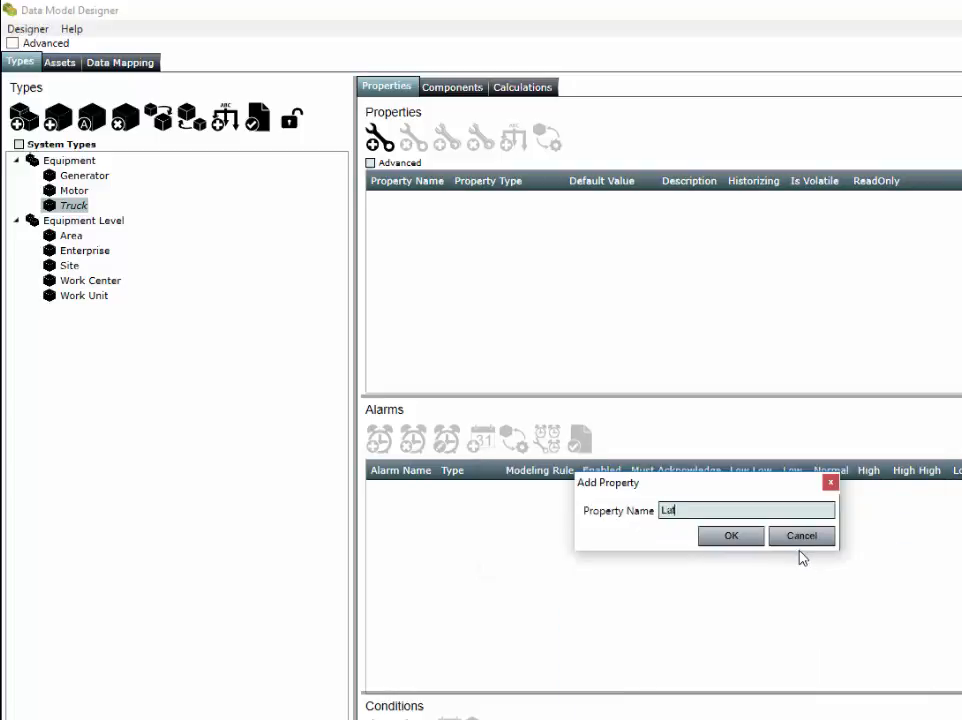
click(722, 535)
click(607, 198)
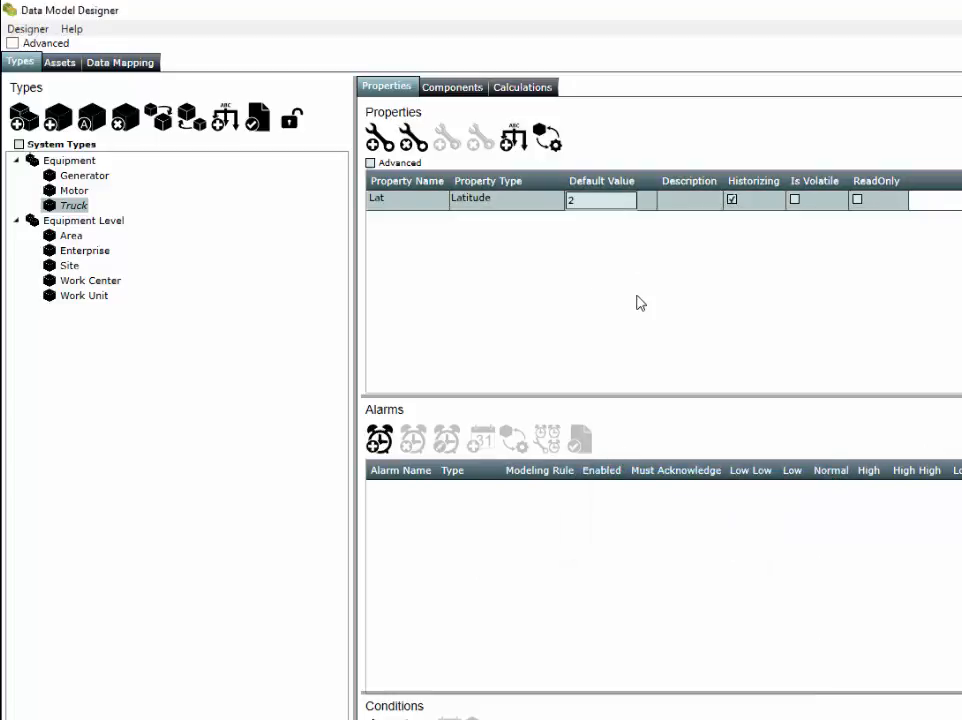
- Start a second property for the Truck type with data type Longitude (Float)
click(381, 138)
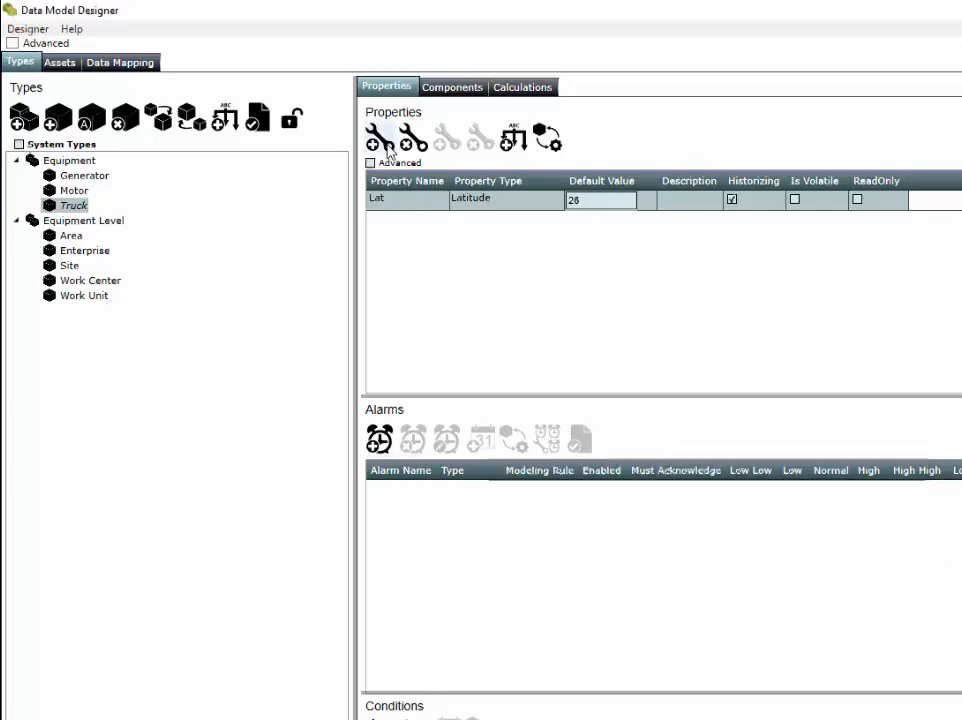
click(908, 494)
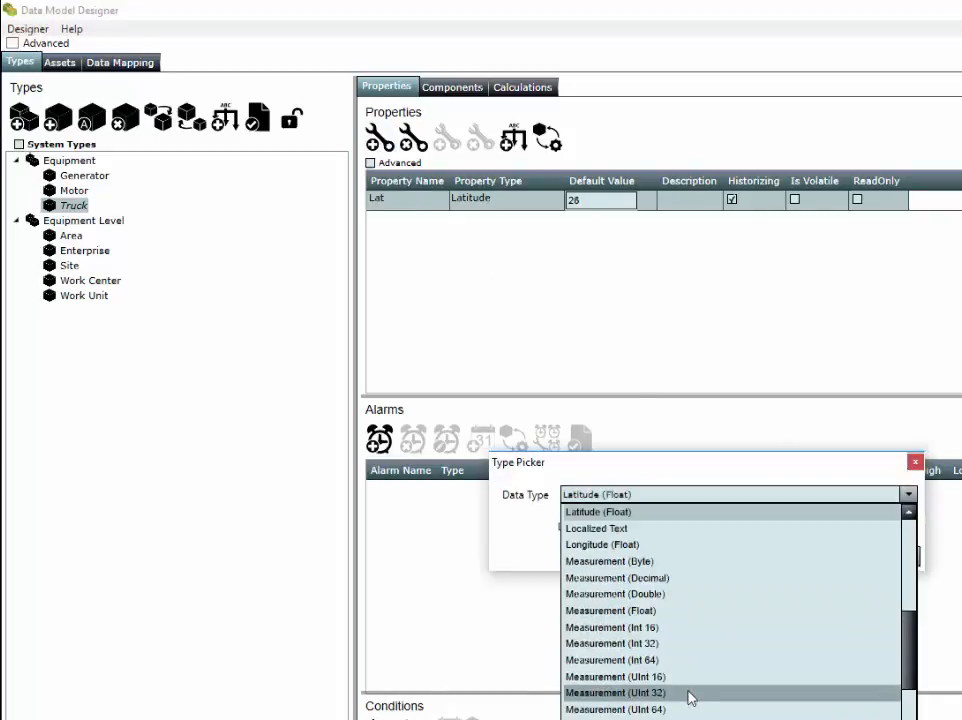
click(638, 548)
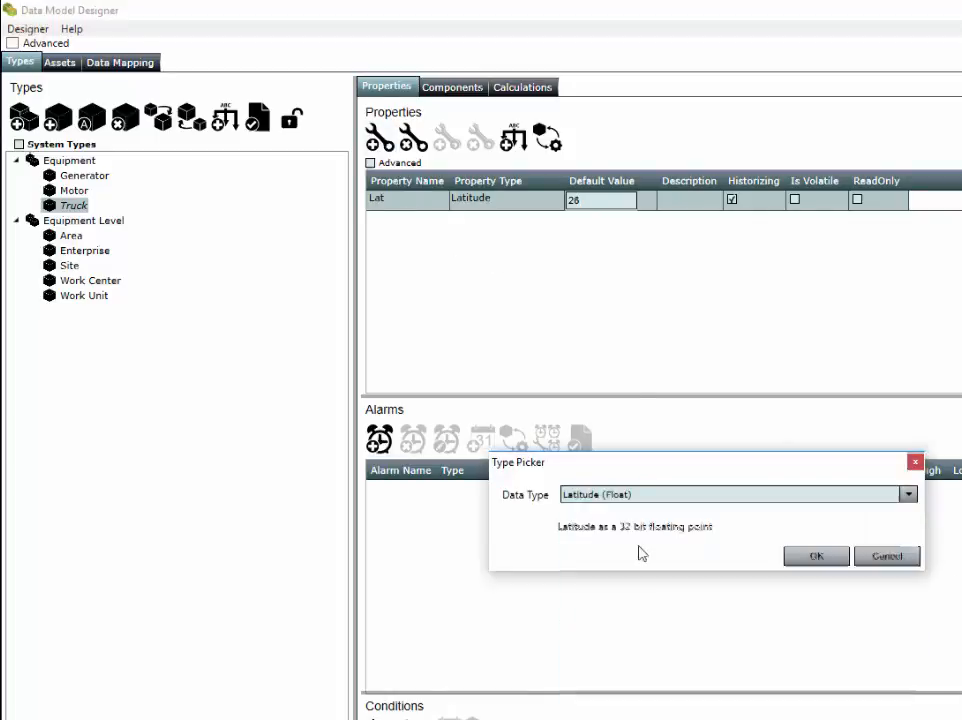
click(825, 565)
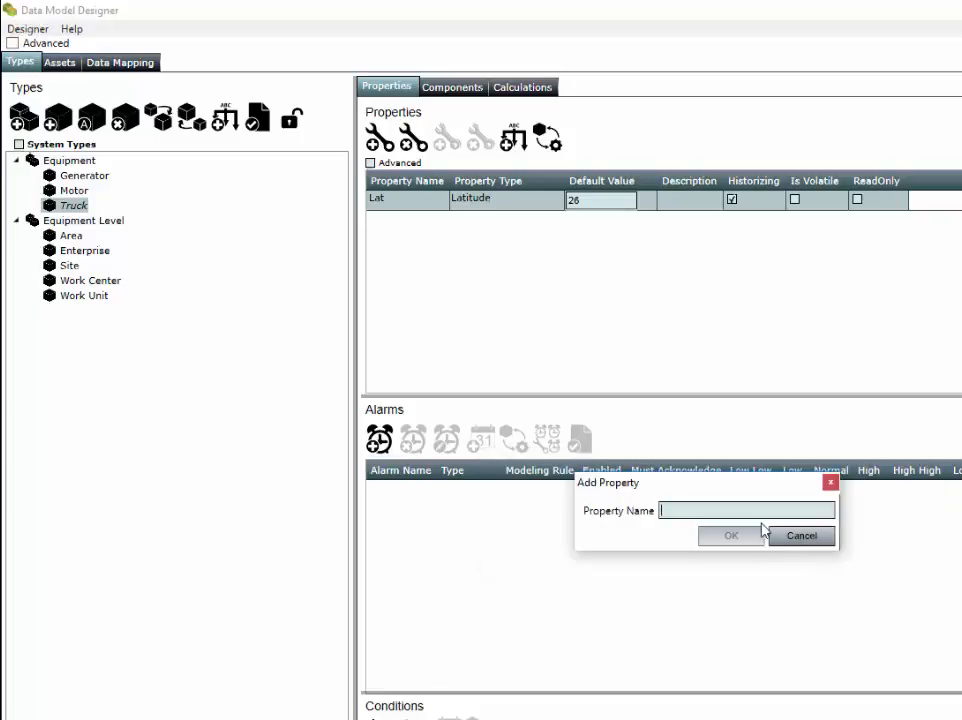
- Try to add the new Truck property with the name 81
text(81)
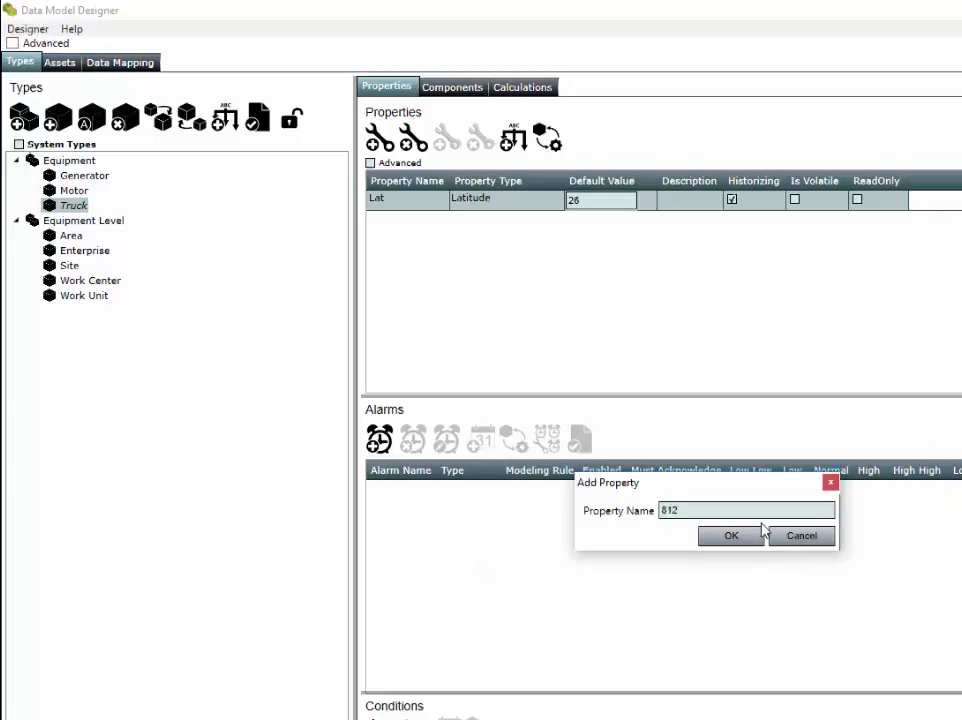
click(728, 535)
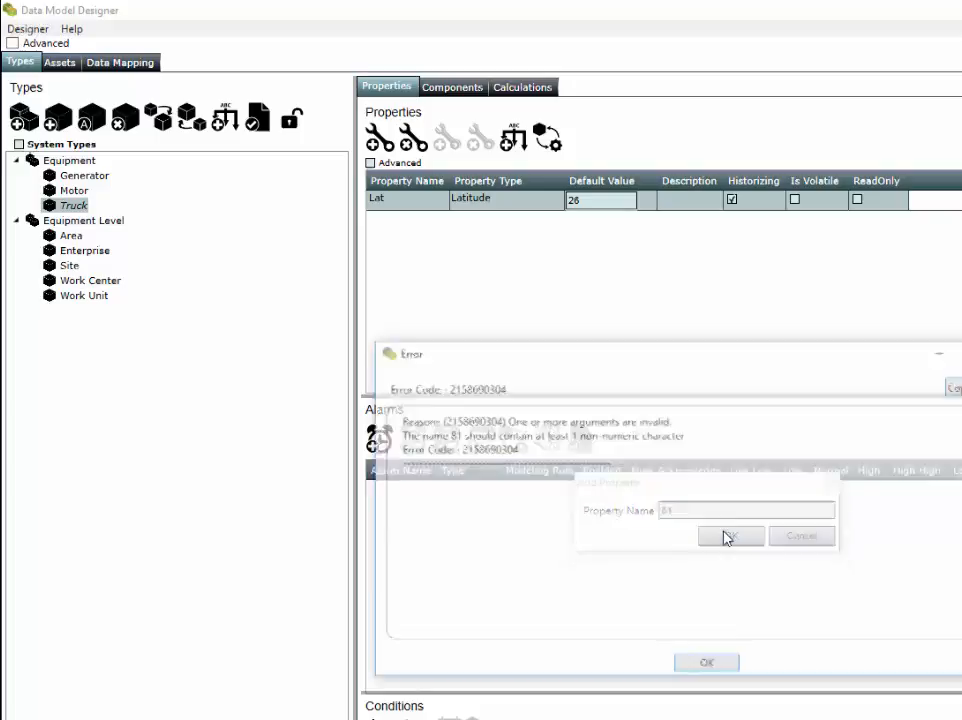
click(709, 666)
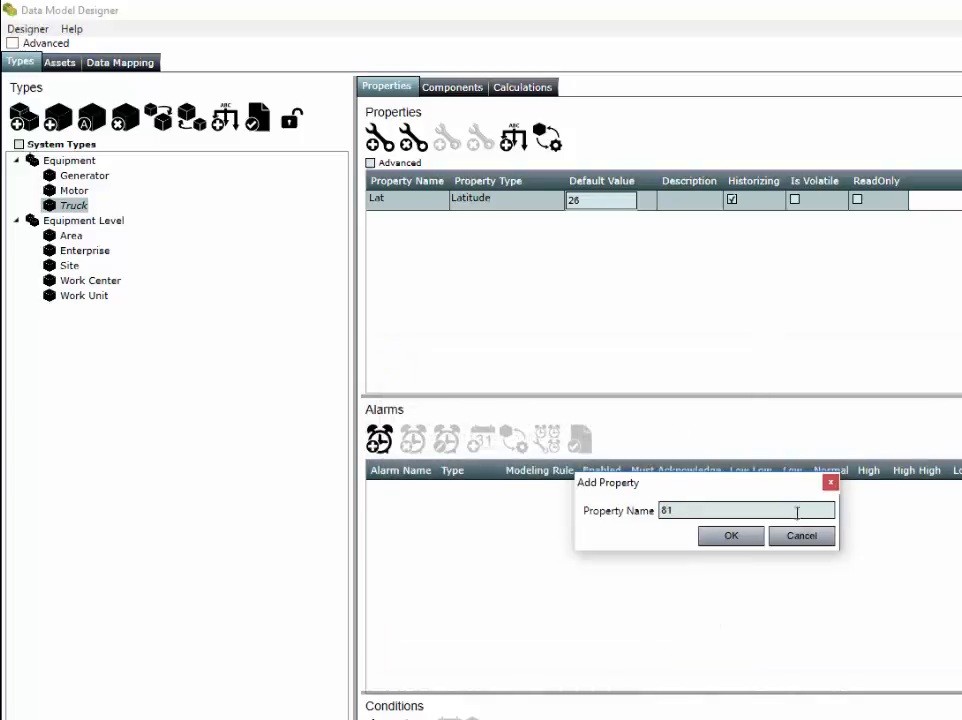
- Replace the new Truck property's name with Long and add the property
key(BackSpace)
key(BackSpace)
text(Long)
click(728, 535)
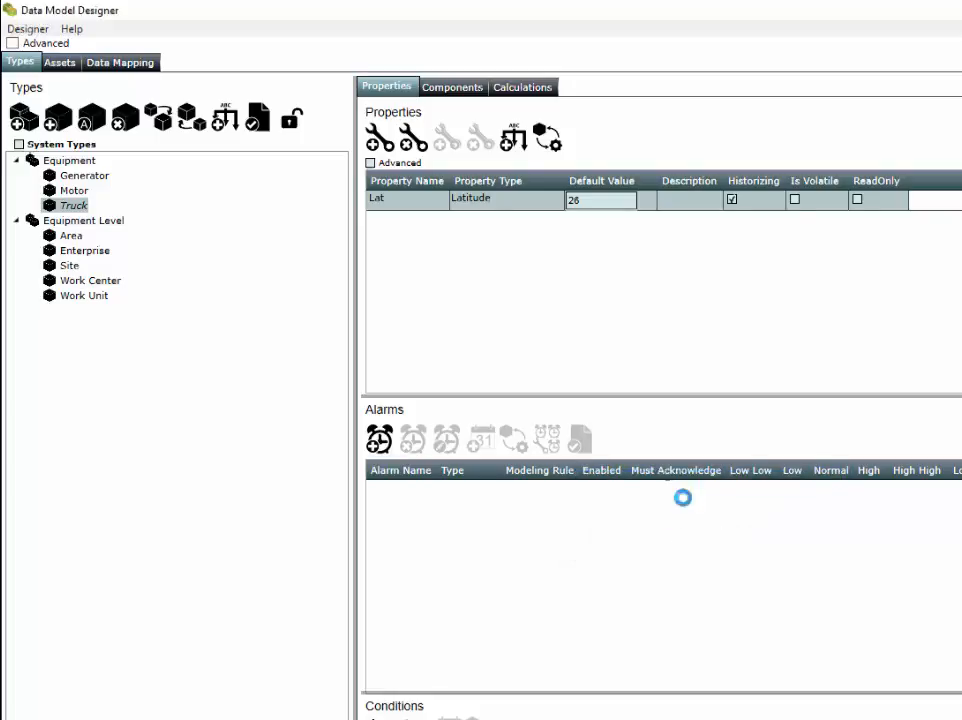
- Set the Truck type's default values to 81 for the Long property and 26 for the Lat property
click(599, 222)
click(601, 221)
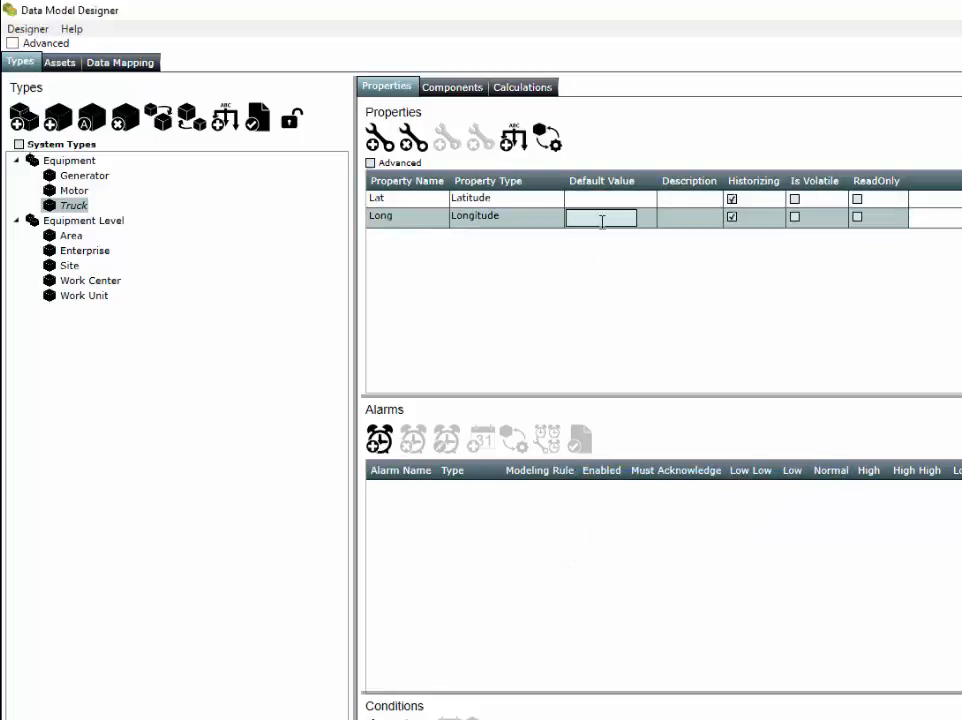
text(81)
click(606, 198)
click(680, 195)
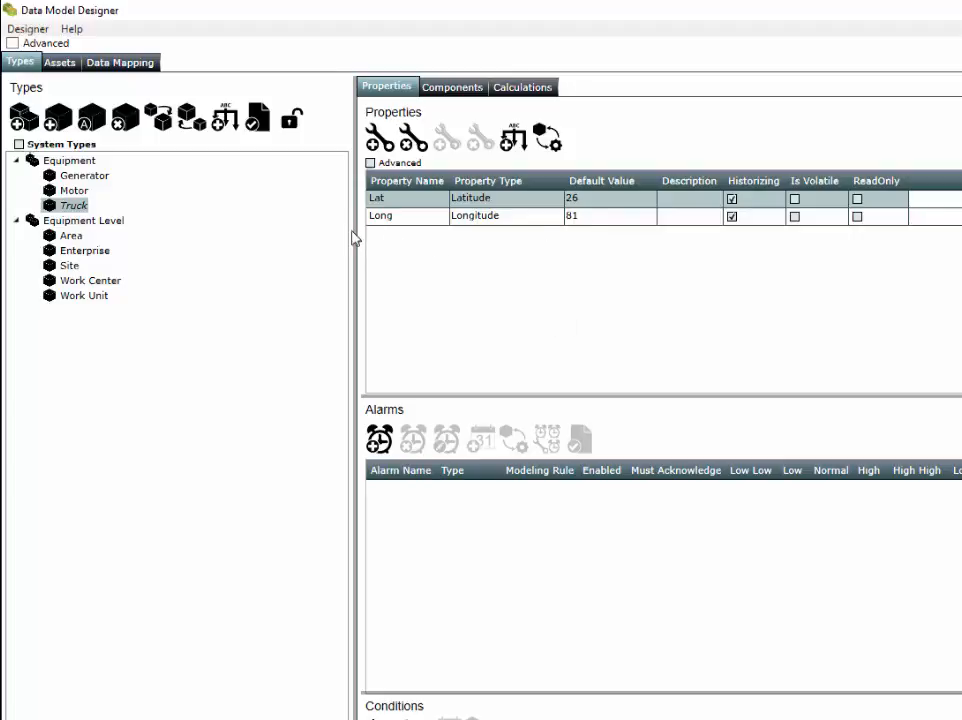
- Add a new root type named Truck Fleet
drag(358, 232, 397, 256)
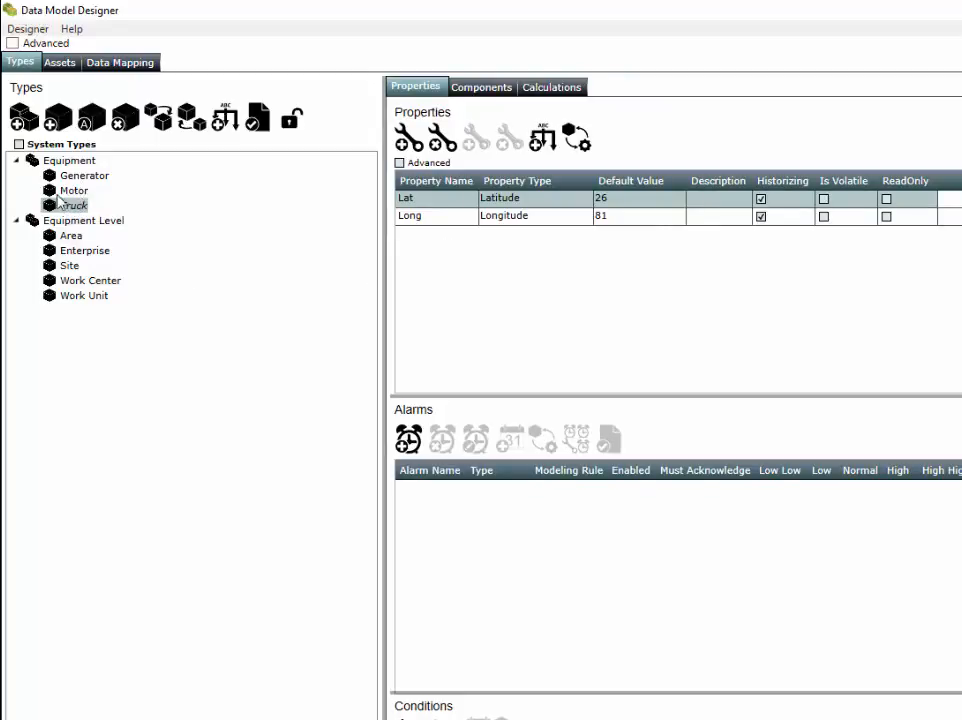
click(68, 161)
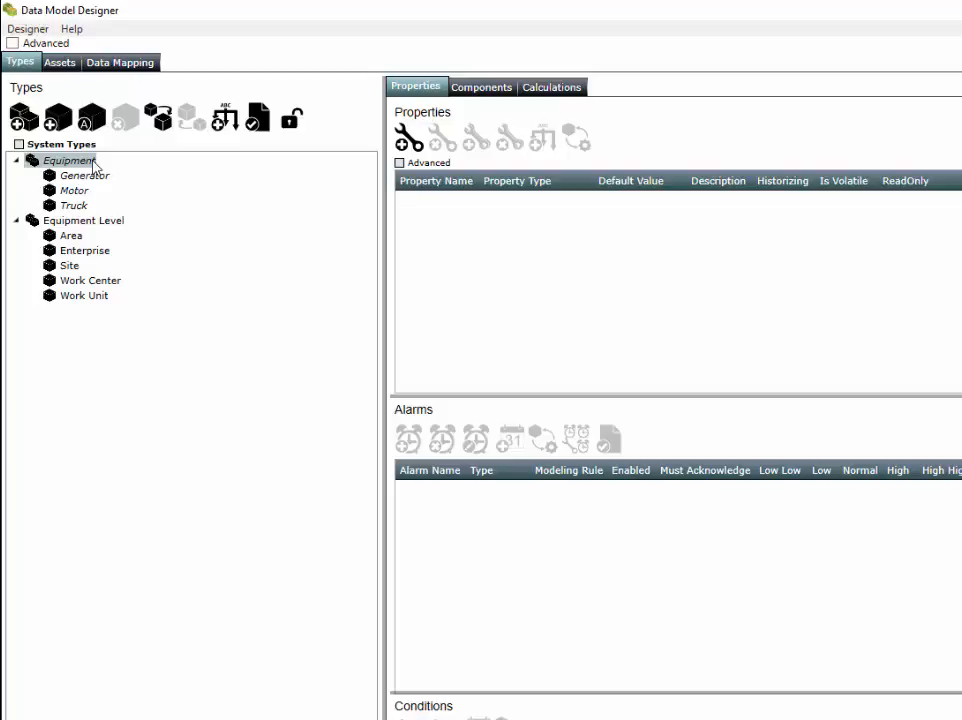
click(21, 119)
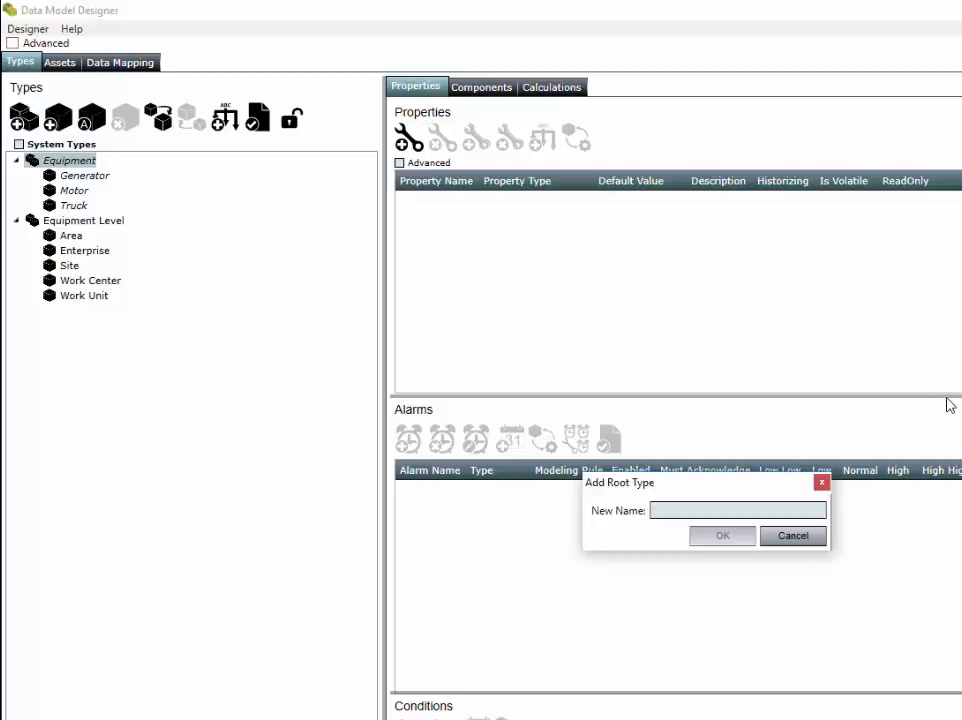
text(Truck Fleet)
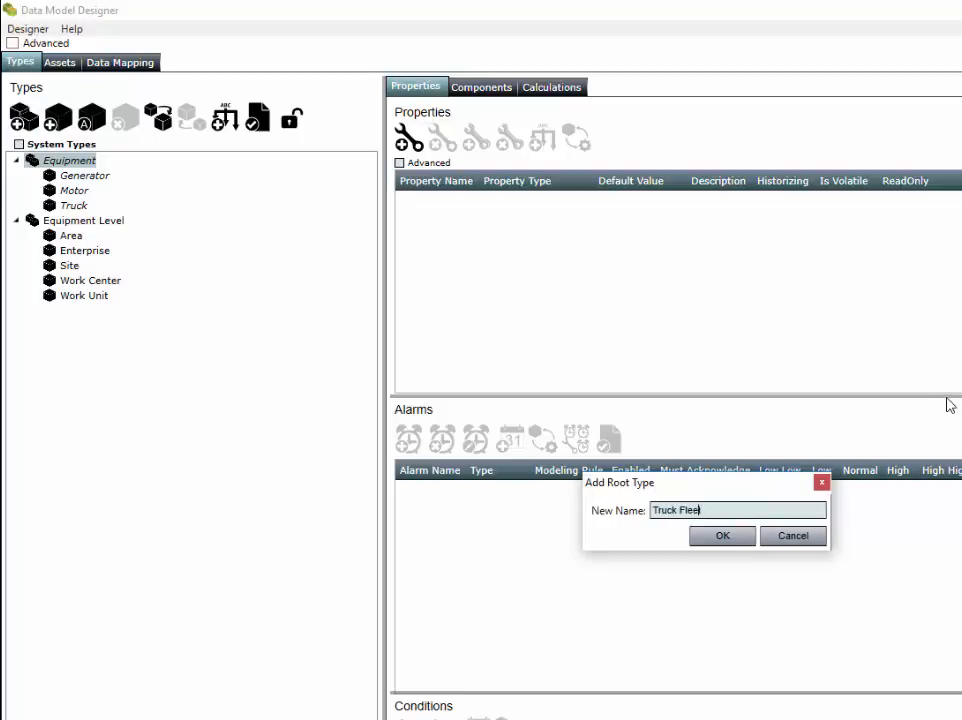
click(723, 535)
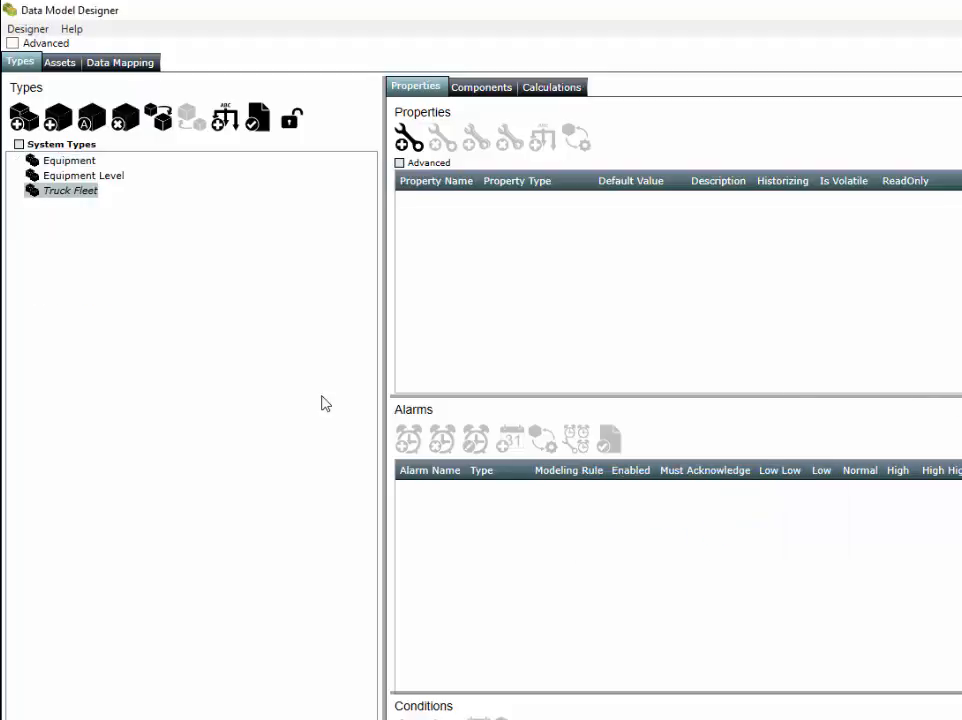
- Add the Motor equipment type as a component of the Truck type
double_click(72, 162)
click(78, 176)
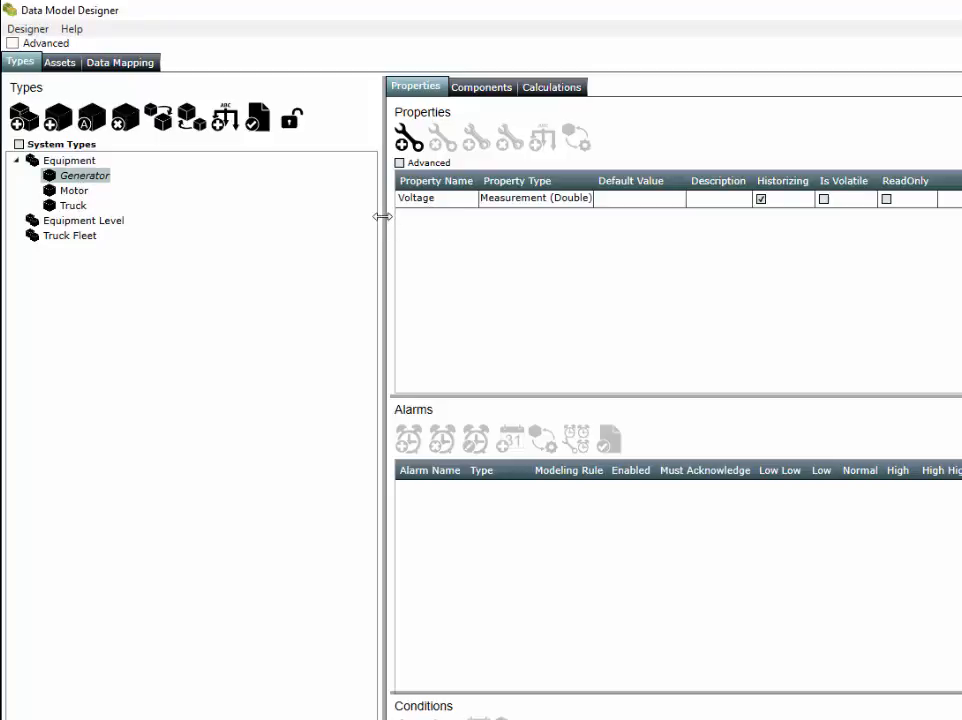
drag(383, 215, 353, 215)
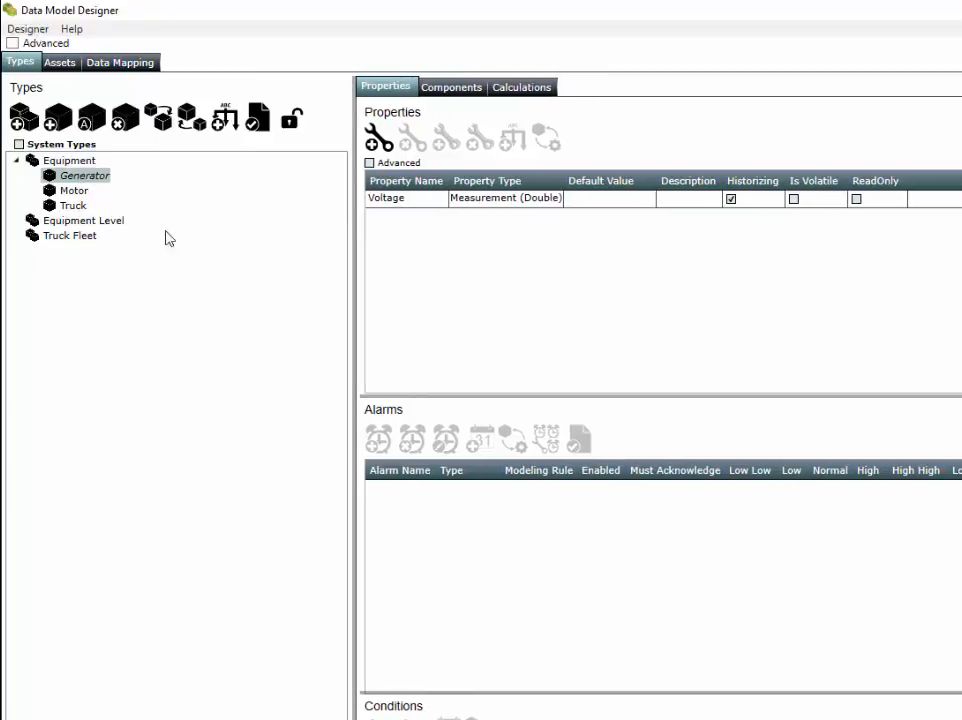
click(74, 205)
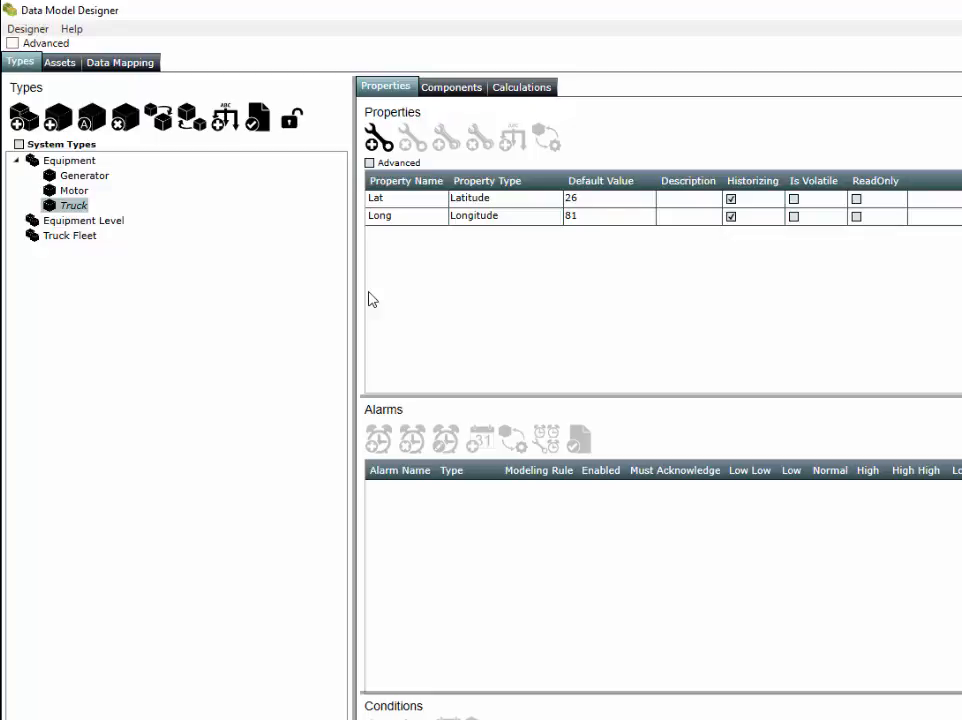
mouse_move(354, 292)
mouse_down()
mouse_move(393, 286)
mouse_move(359, 313)
mouse_move(356, 305)
mouse_up()
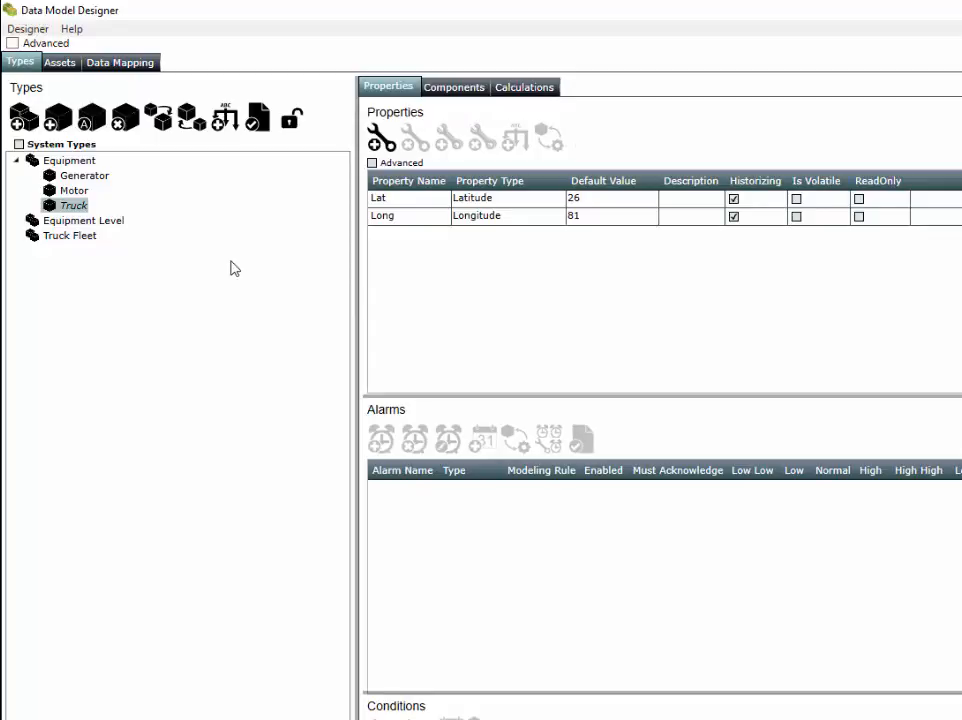
click(454, 88)
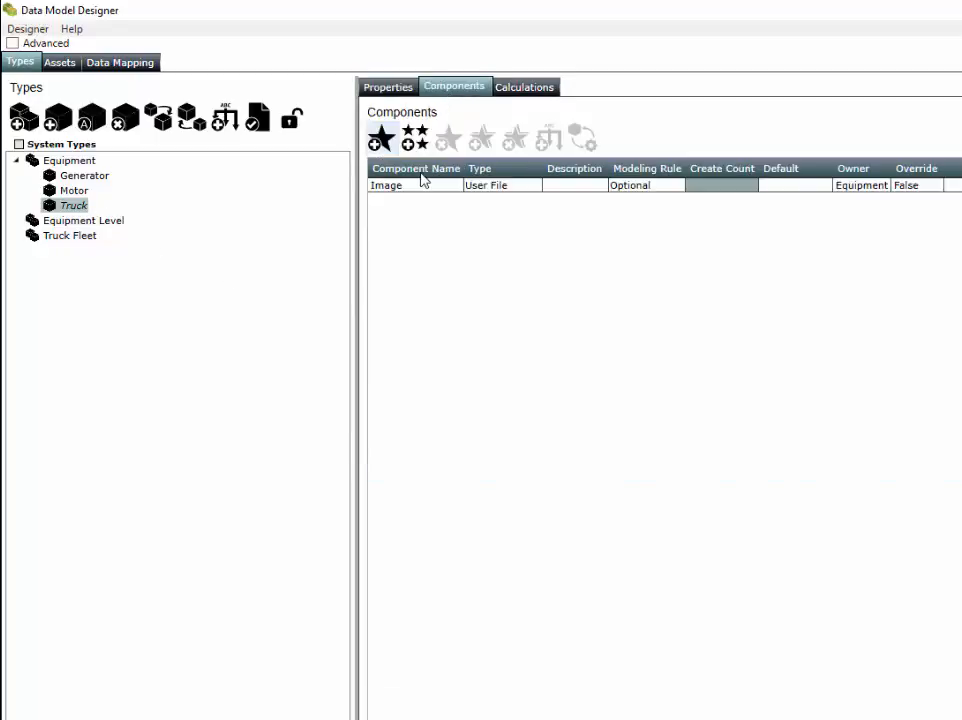
click(381, 137)
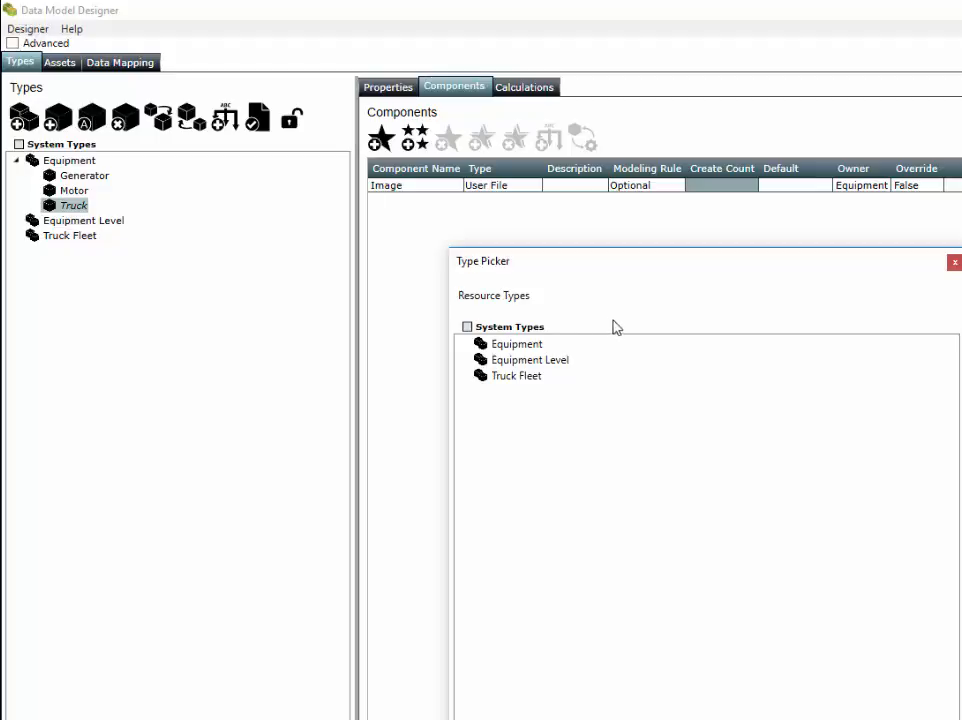
double_click(517, 345)
click(522, 377)
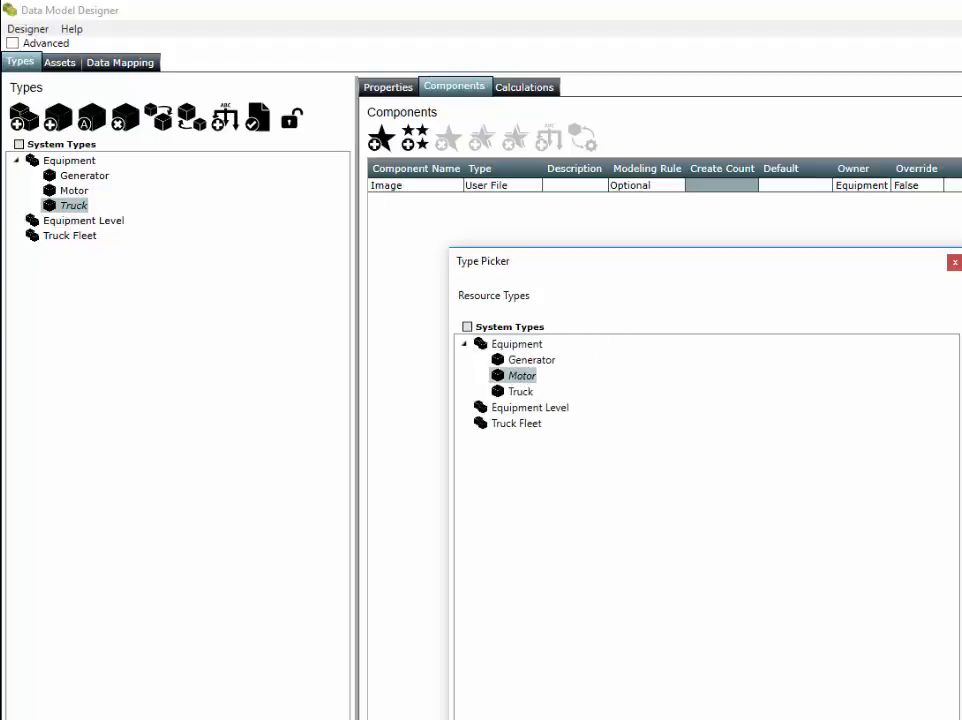
click(856, 719)
click(743, 542)
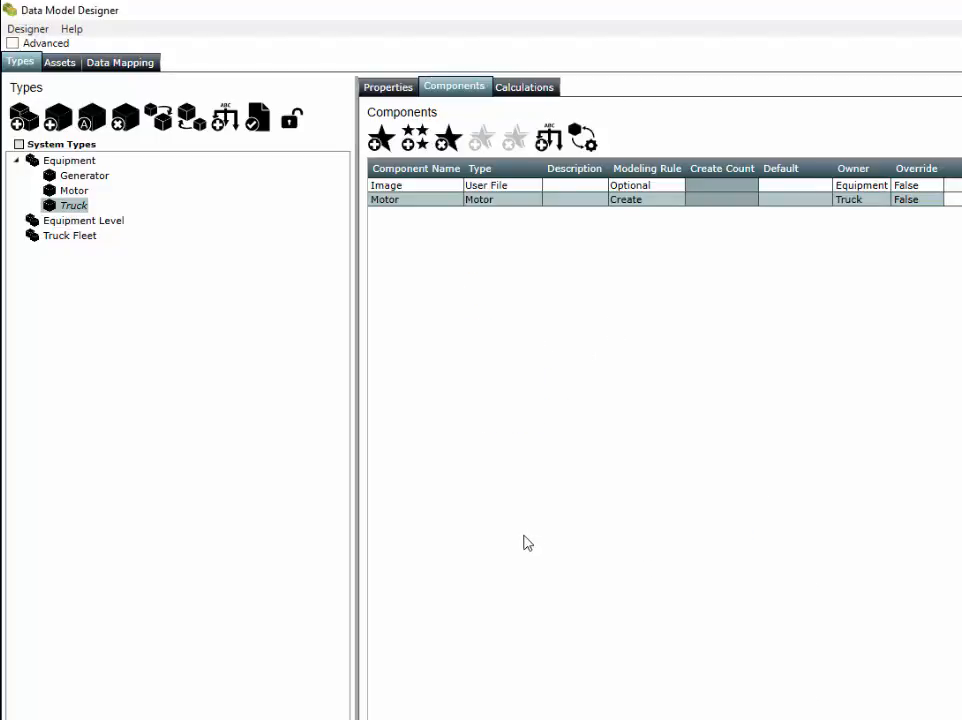
- Add the Generator equipment type as a component of the Motor type
click(76, 190)
click(404, 138)
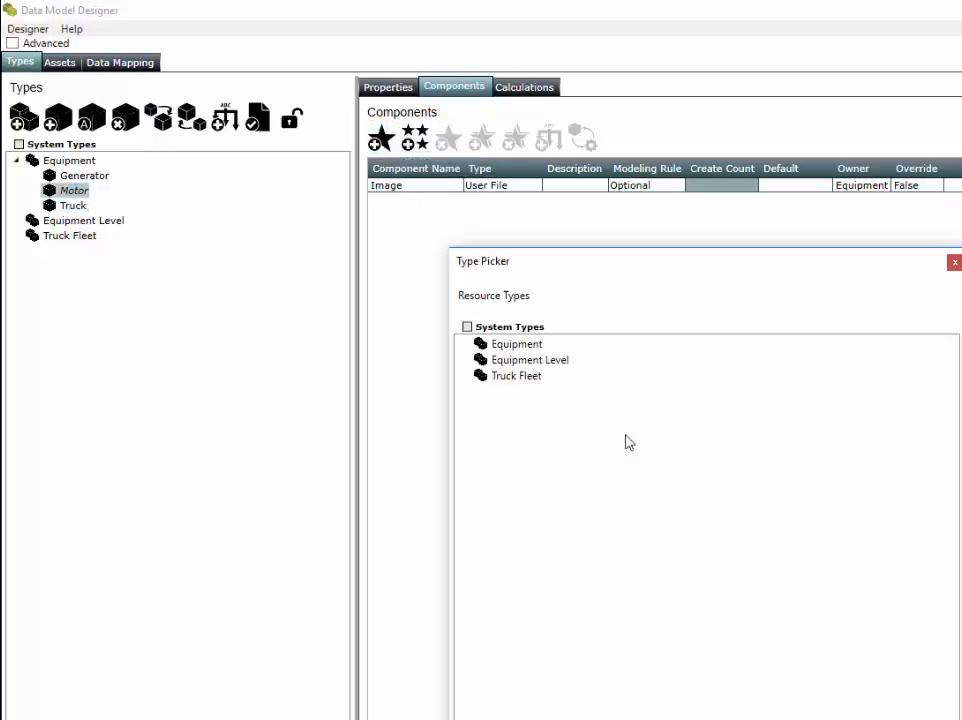
double_click(520, 344)
double_click(528, 362)
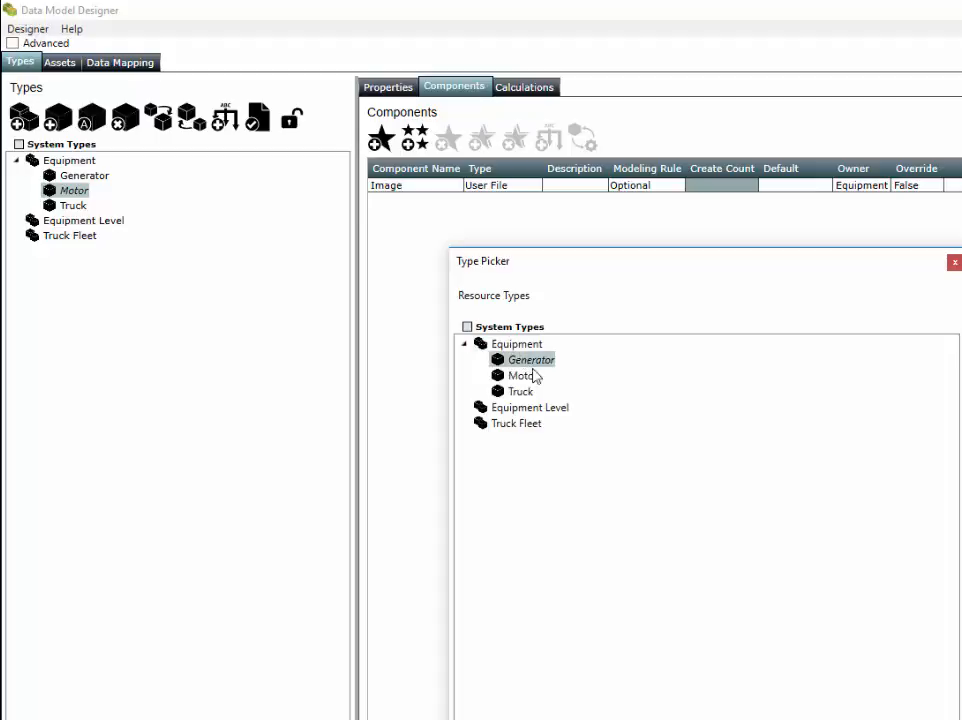
click(743, 539)
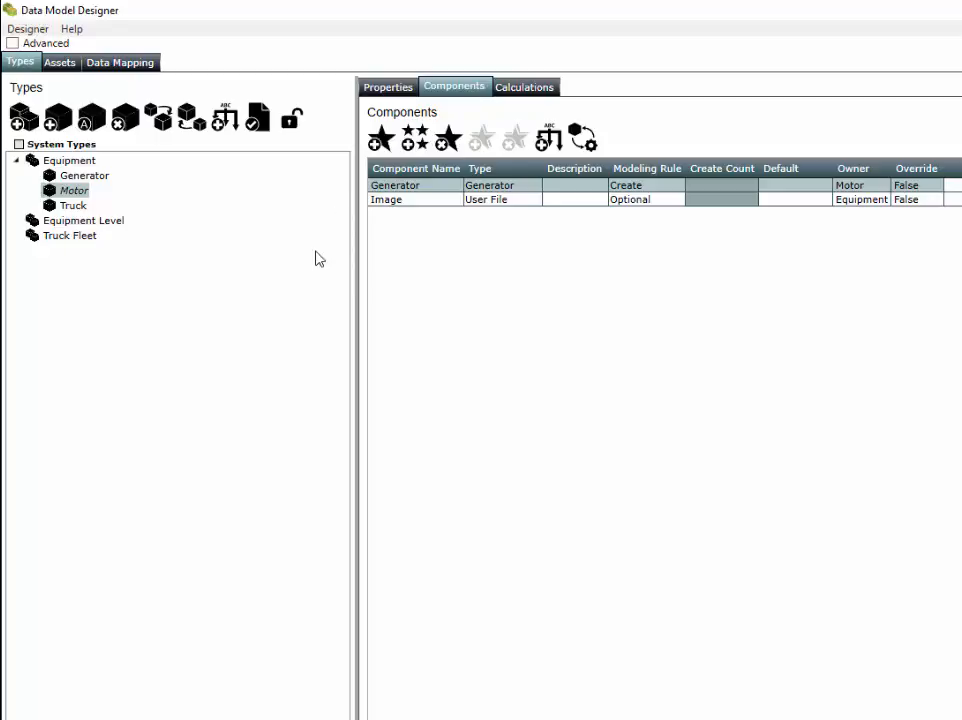
- Add a collection component based on the Truck equipment type to the Truck Fleet type
click(92, 240)
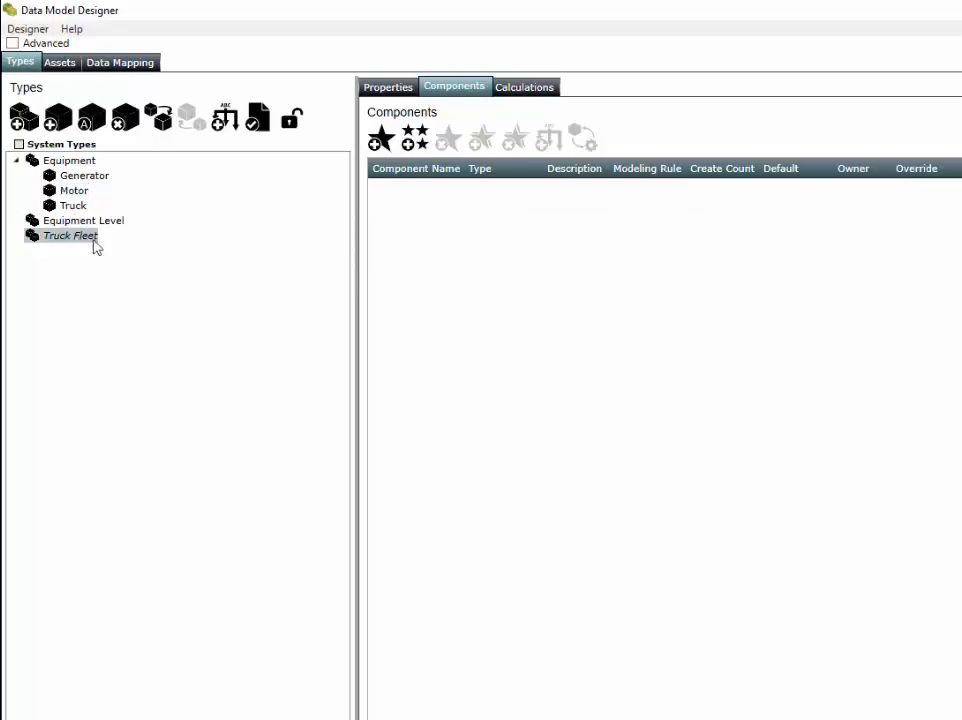
click(414, 136)
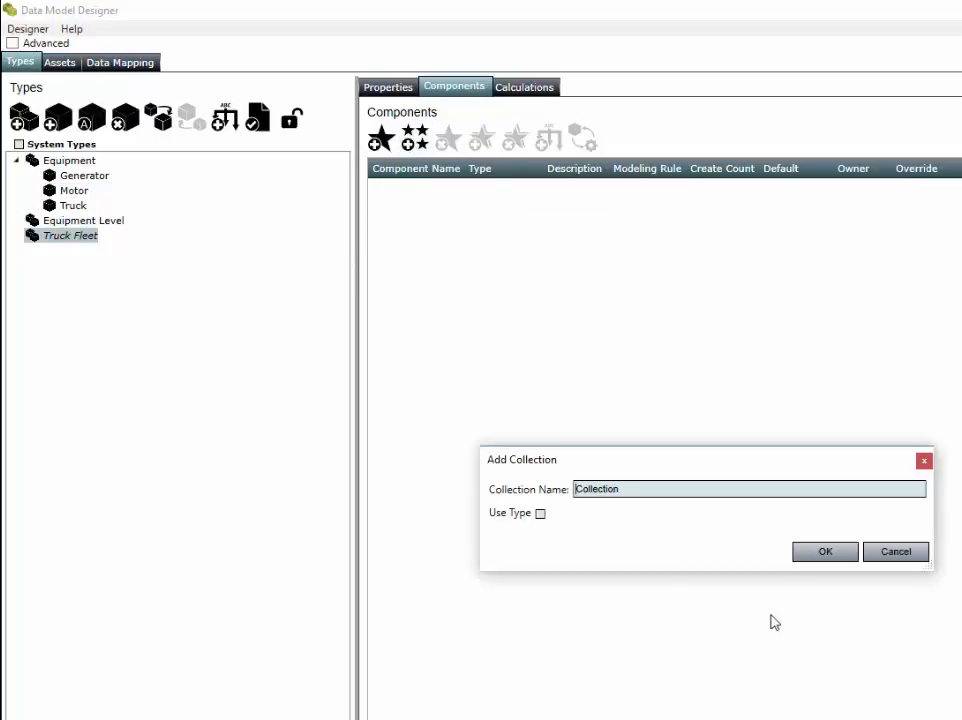
click(541, 514)
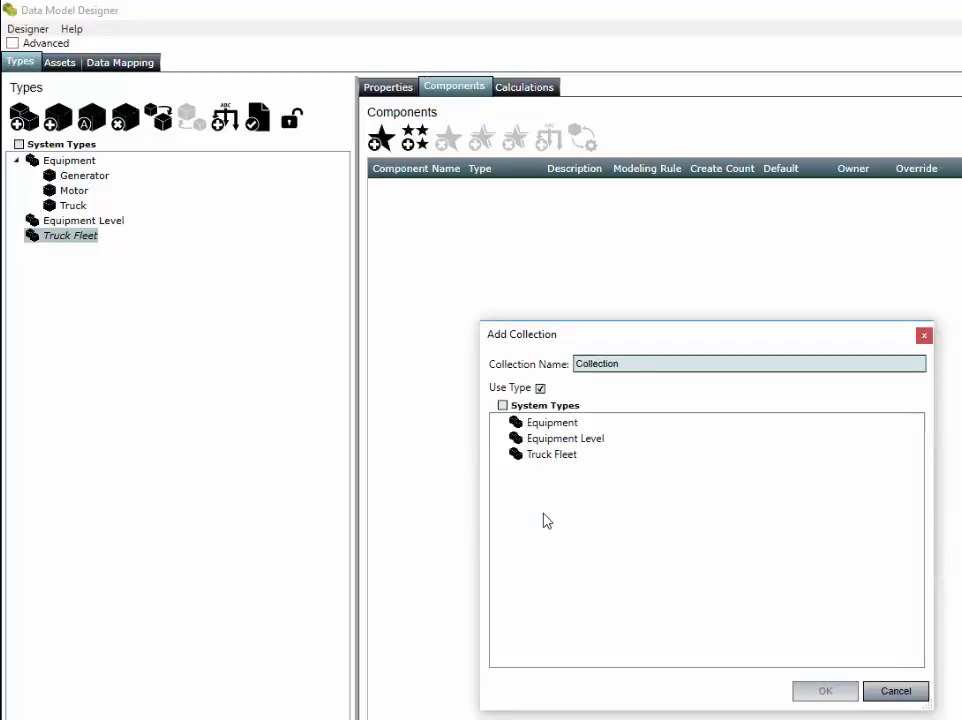
click(552, 424)
click(555, 469)
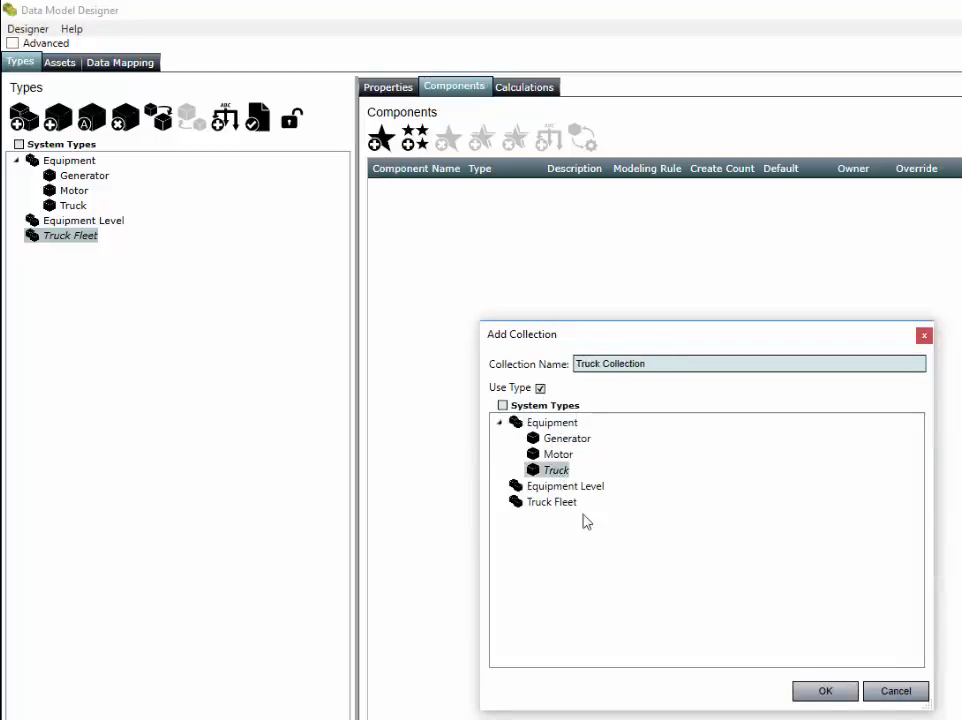
click(818, 692)
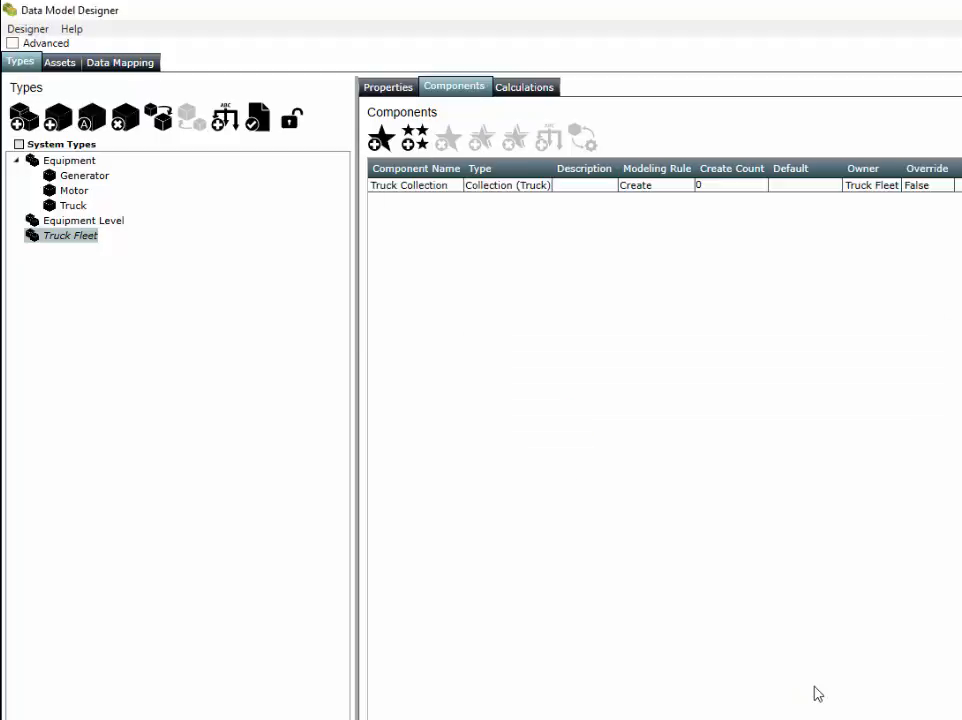
- Set the create count of the Truck Fleet type's truck collection to 5
click(721, 187)
drag(721, 187, 610, 199)
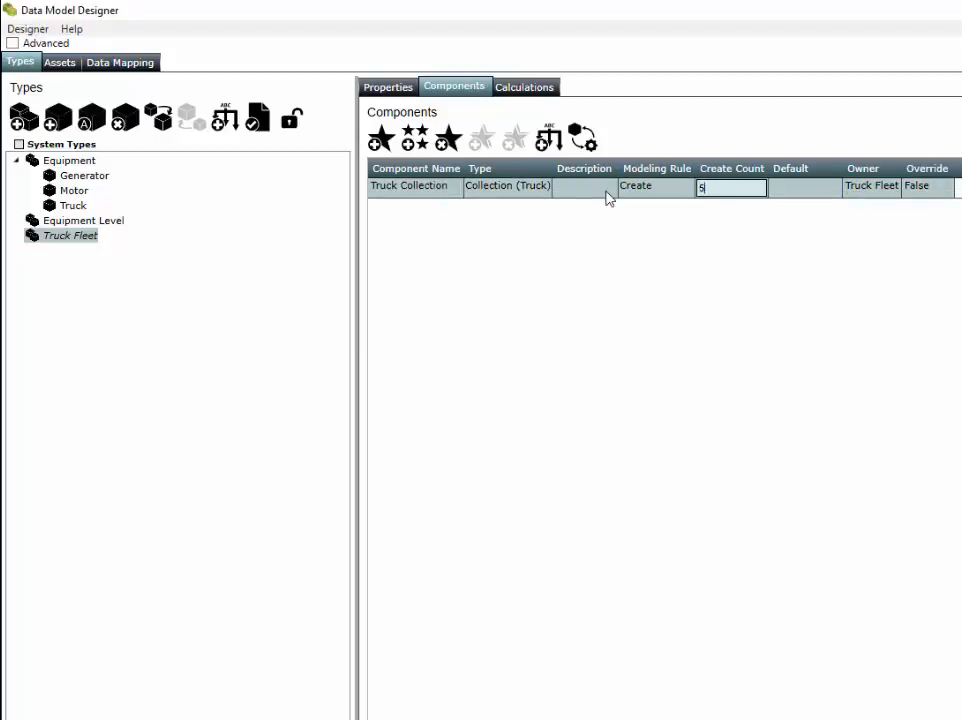
key(Return)
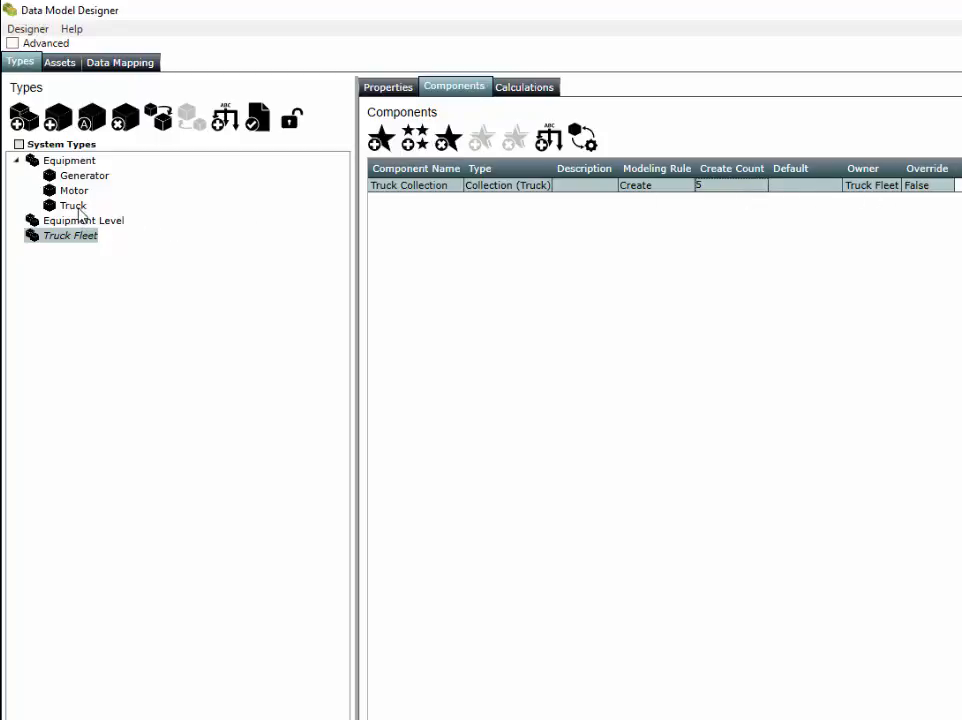
- Create an asset of type Truck Fleet under Assets and name it Tampa Truck Fleet
click(60, 63)
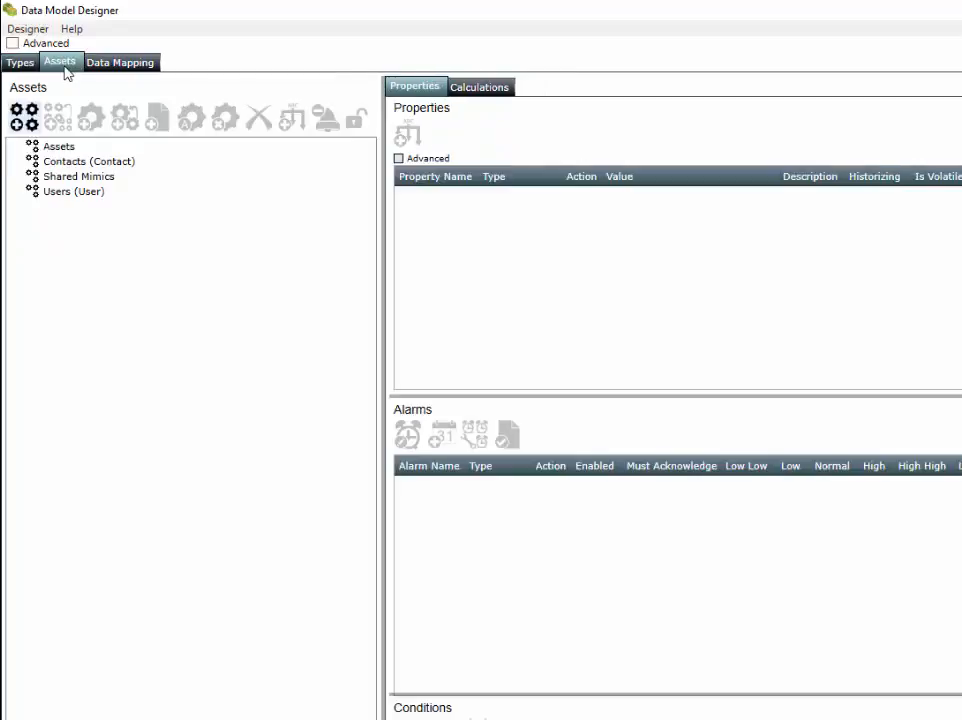
click(58, 148)
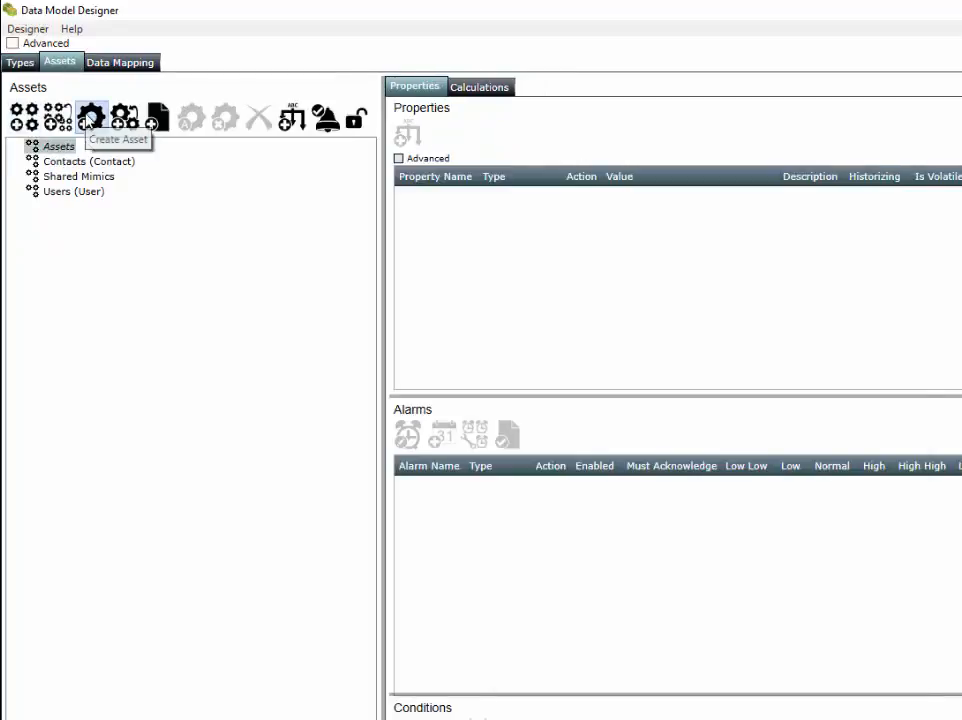
click(91, 118)
click(563, 442)
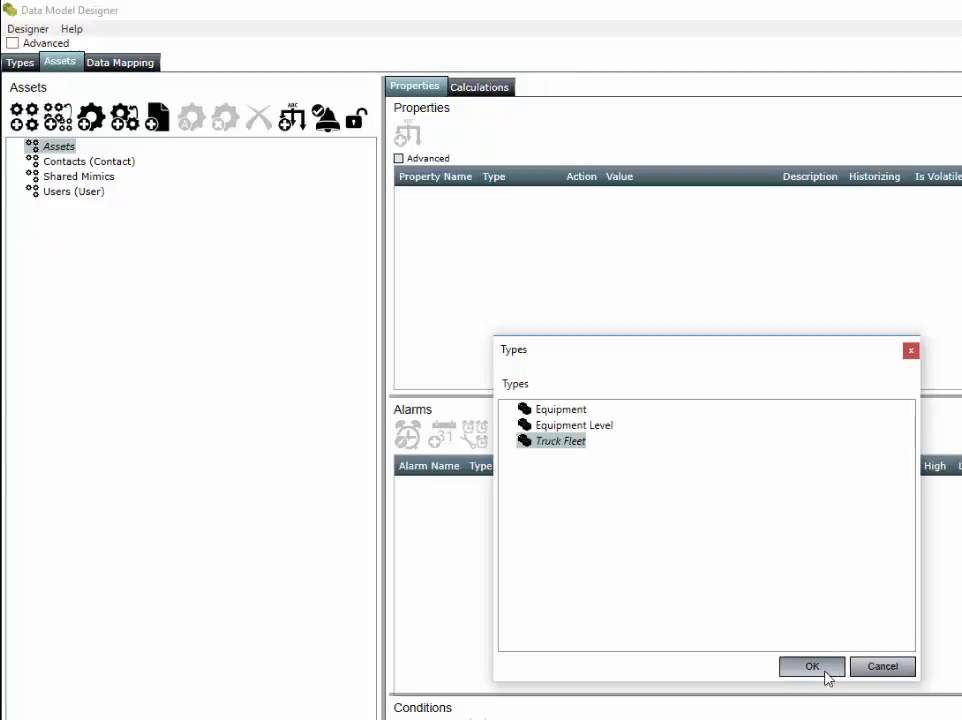
click(822, 670)
text(Tampa Truck Fleet)
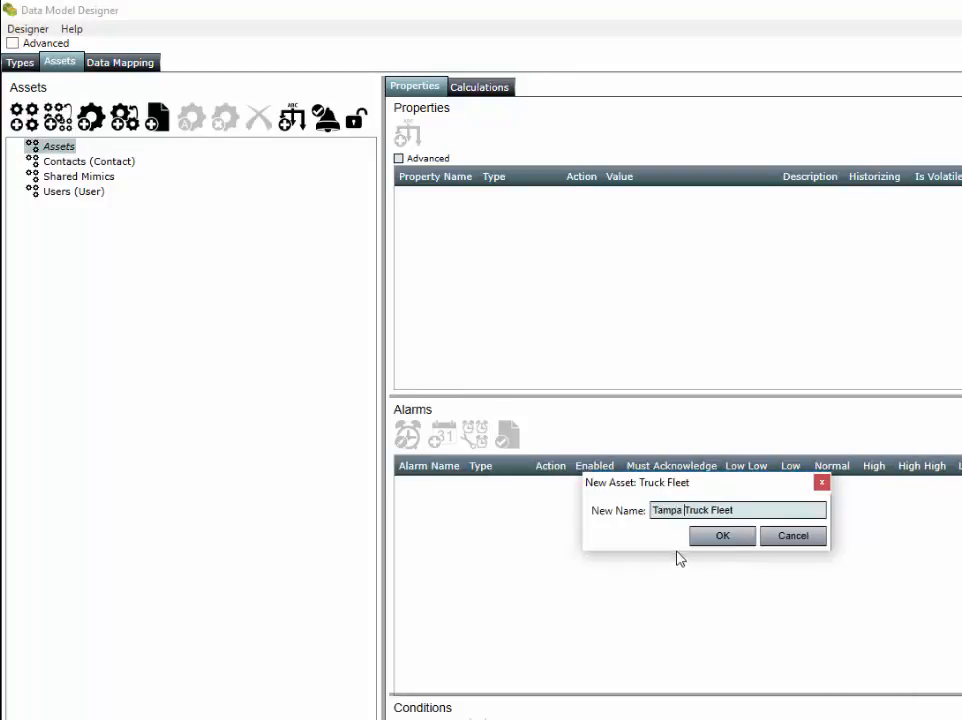
click(730, 540)
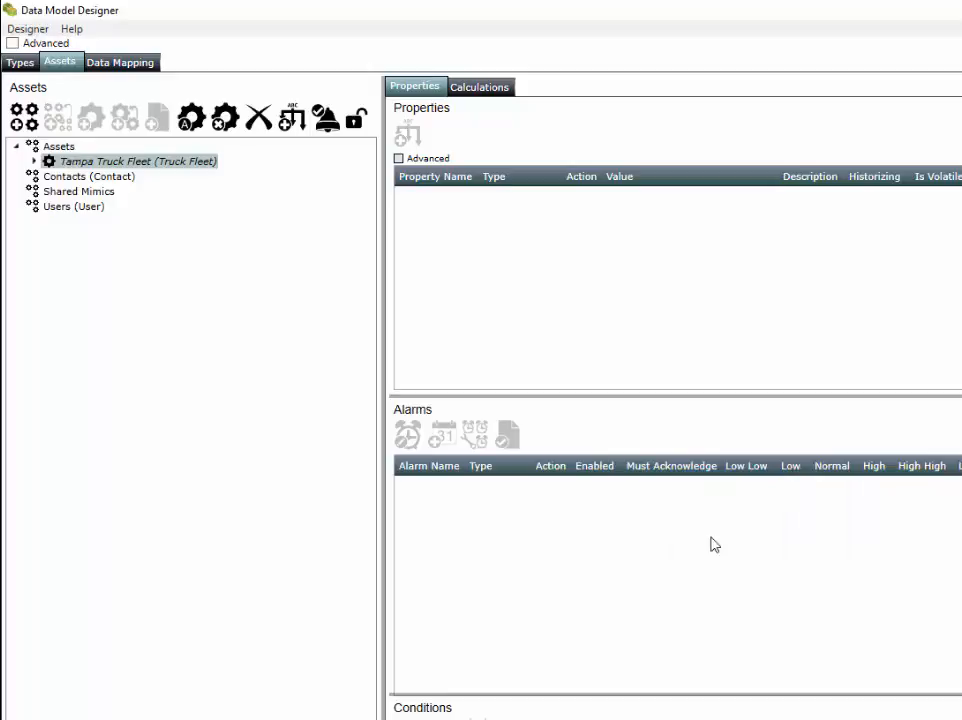
- Examine the trucks in Tampa Truck Fleet's collection and Truck 1's contents, and compare them with the create count in the Truck Fleet type
click(34, 162)
double_click(78, 178)
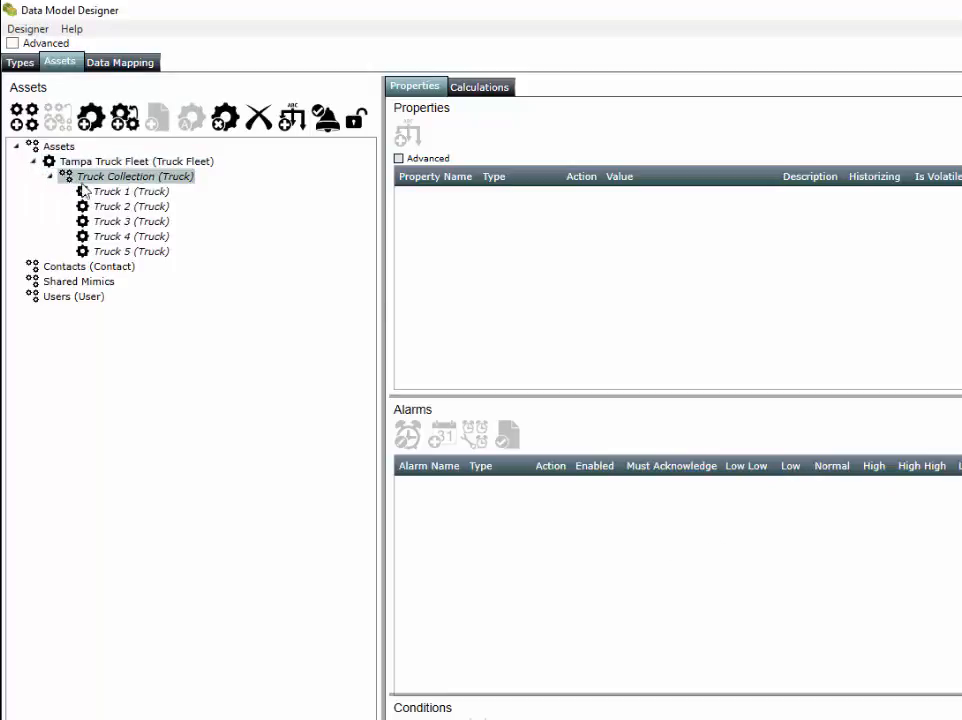
double_click(155, 192)
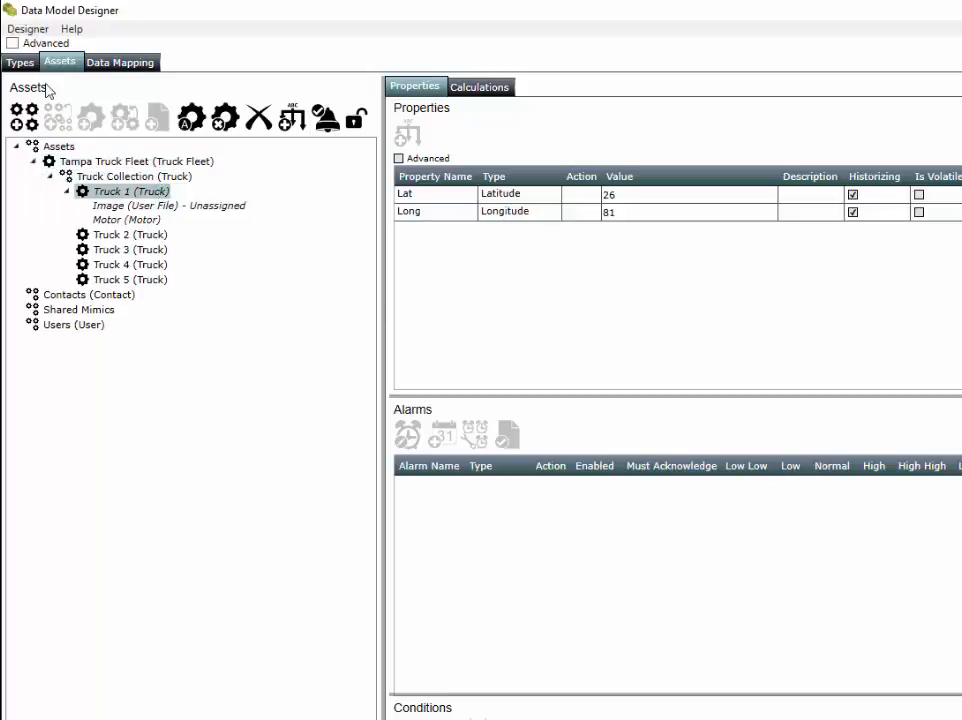
click(20, 62)
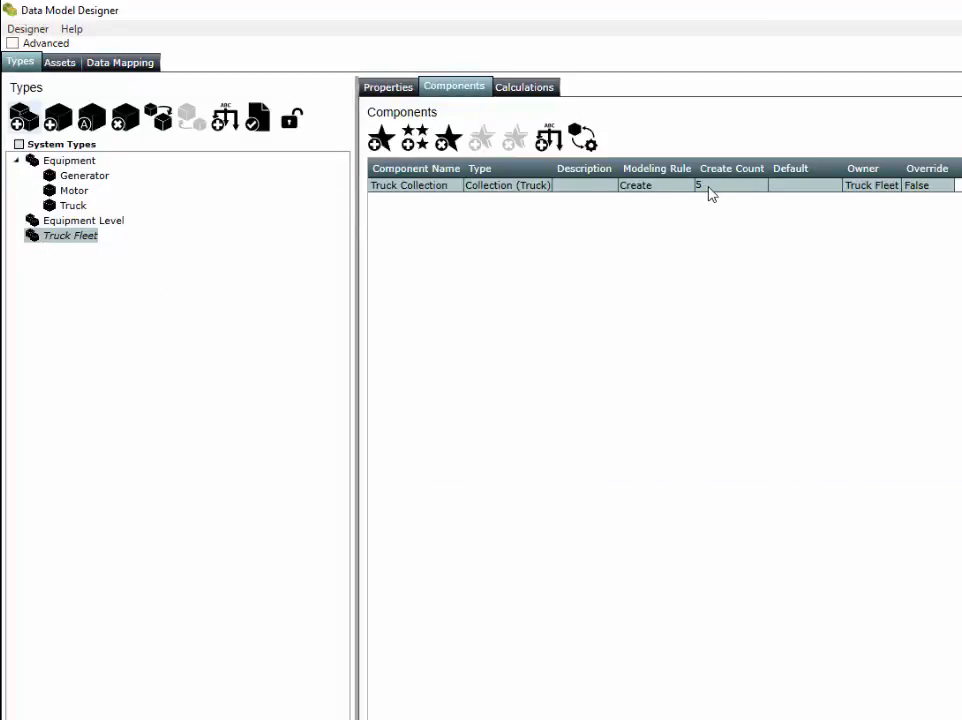
click(61, 65)
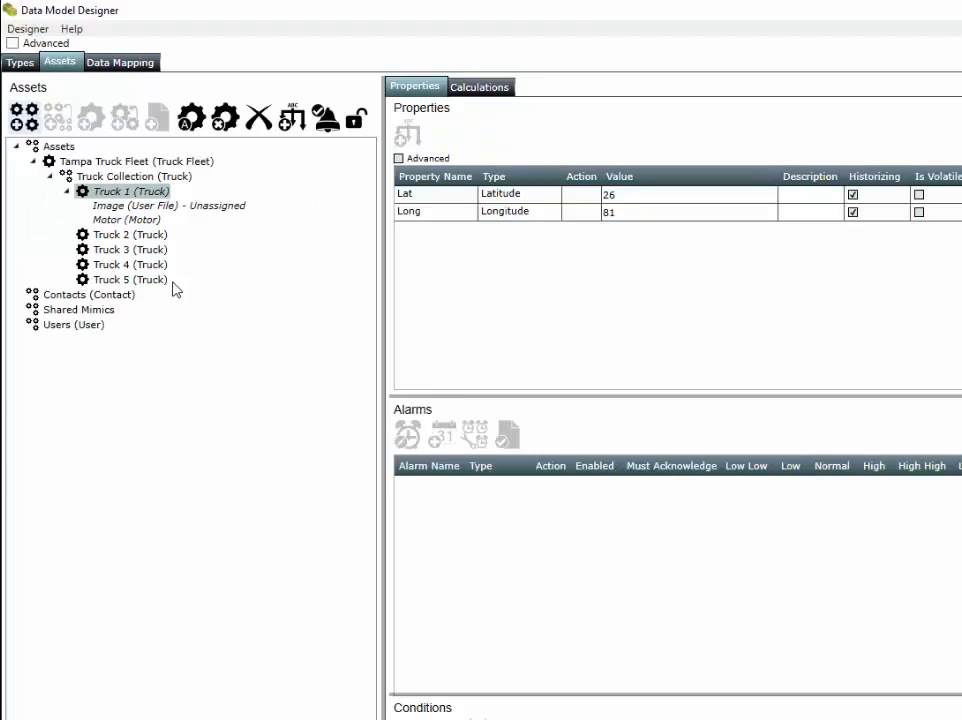
click(100, 176)
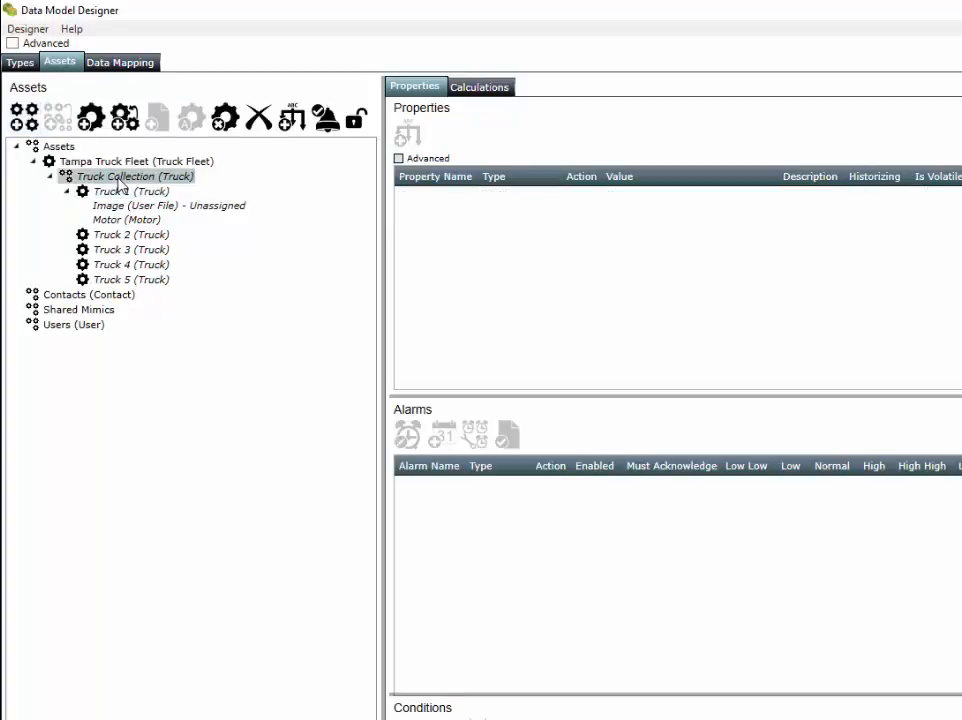
- Add a new truck asset named Truck 6 to the Tampa Truck Fleet's truck collection
click(90, 118)
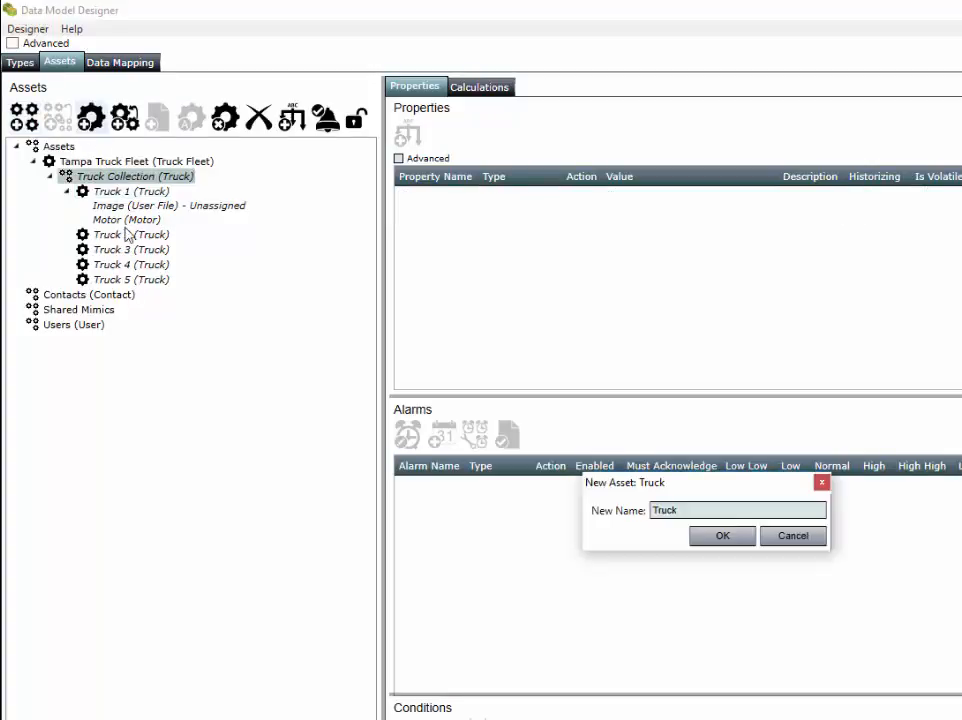
text(6)
click(718, 535)
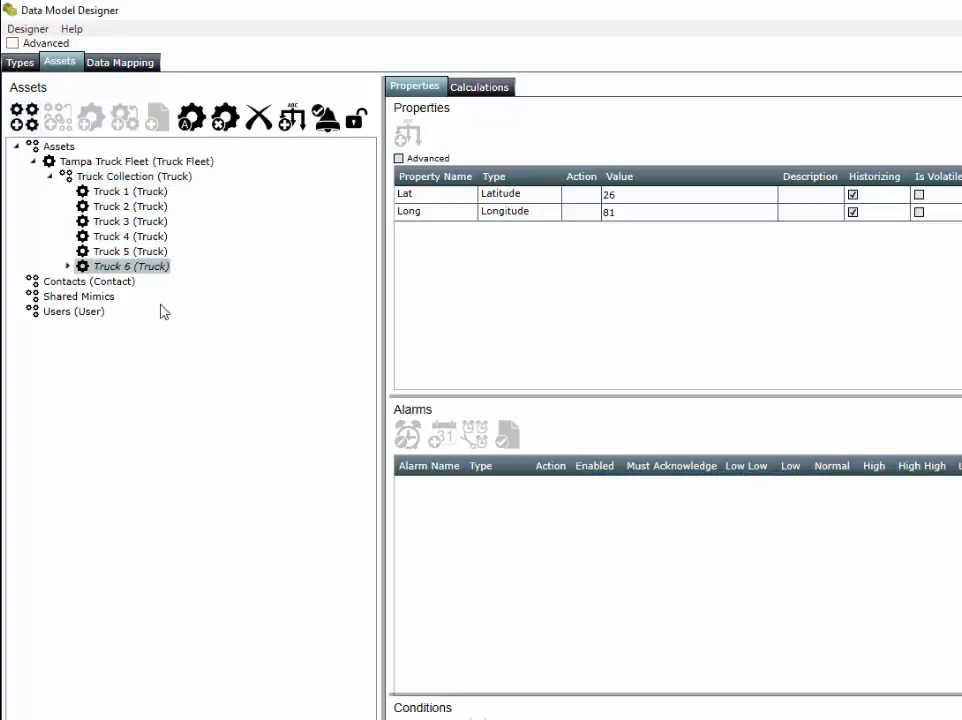
- Examine Truck 6's nested Motor and Generator components, their image placeholders and their properties
click(67, 266)
double_click(130, 295)
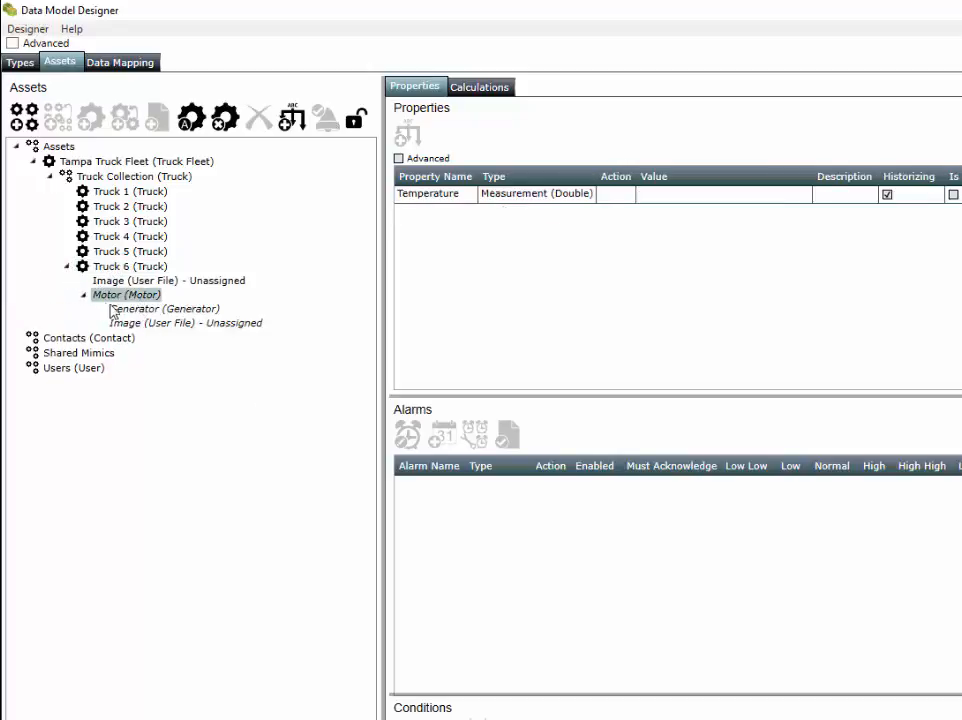
double_click(176, 310)
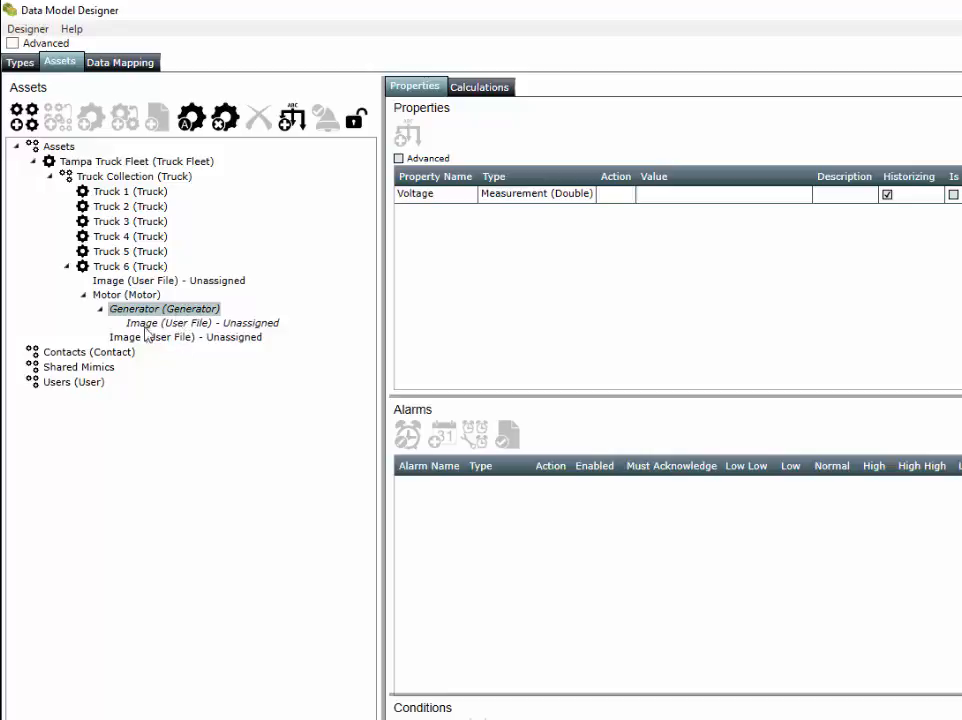
click(101, 308)
click(102, 309)
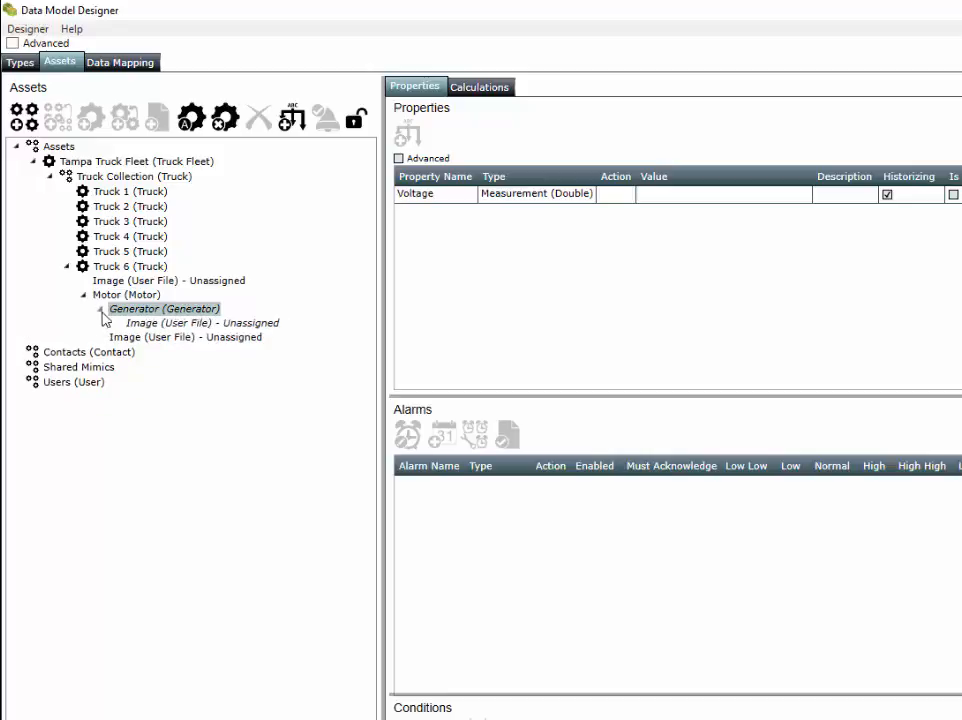
click(155, 324)
click(167, 338)
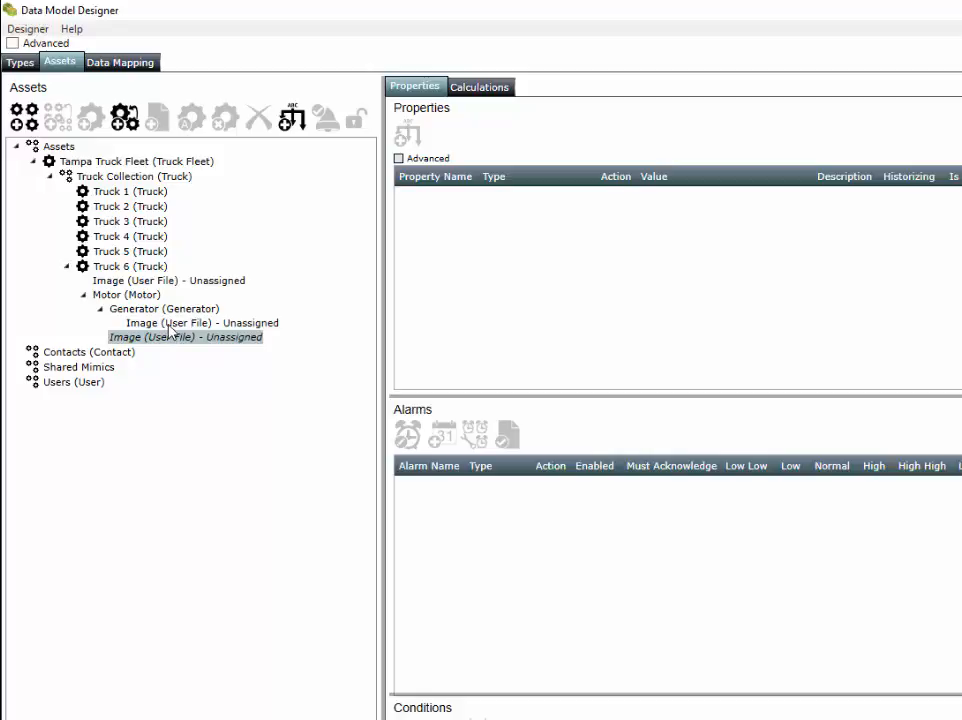
drag(382, 297, 461, 306)
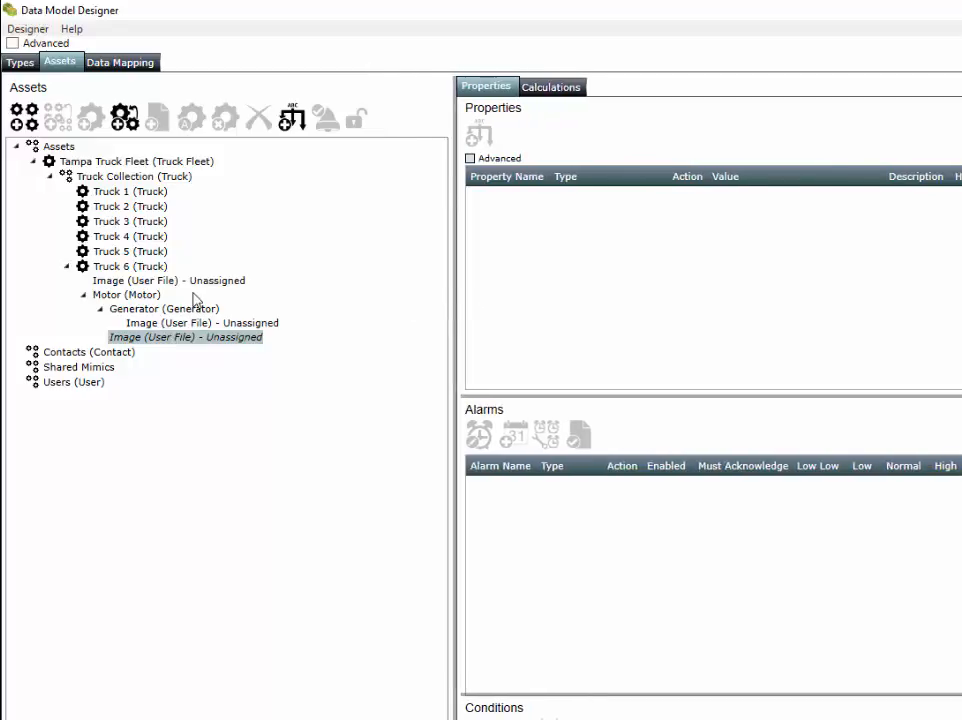
click(100, 267)
click(120, 295)
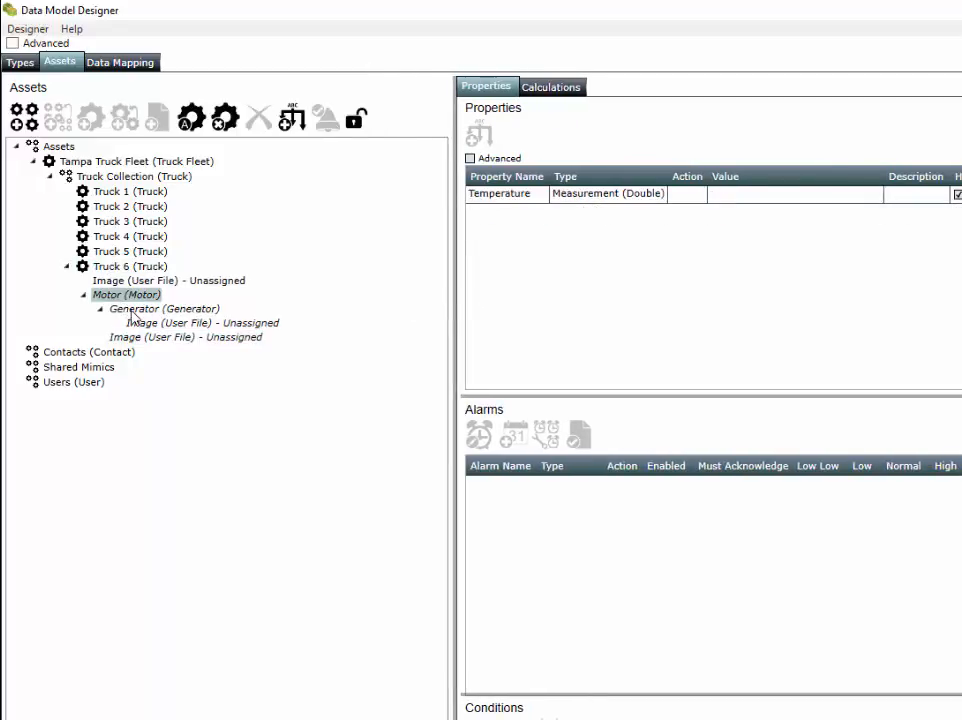
click(133, 309)
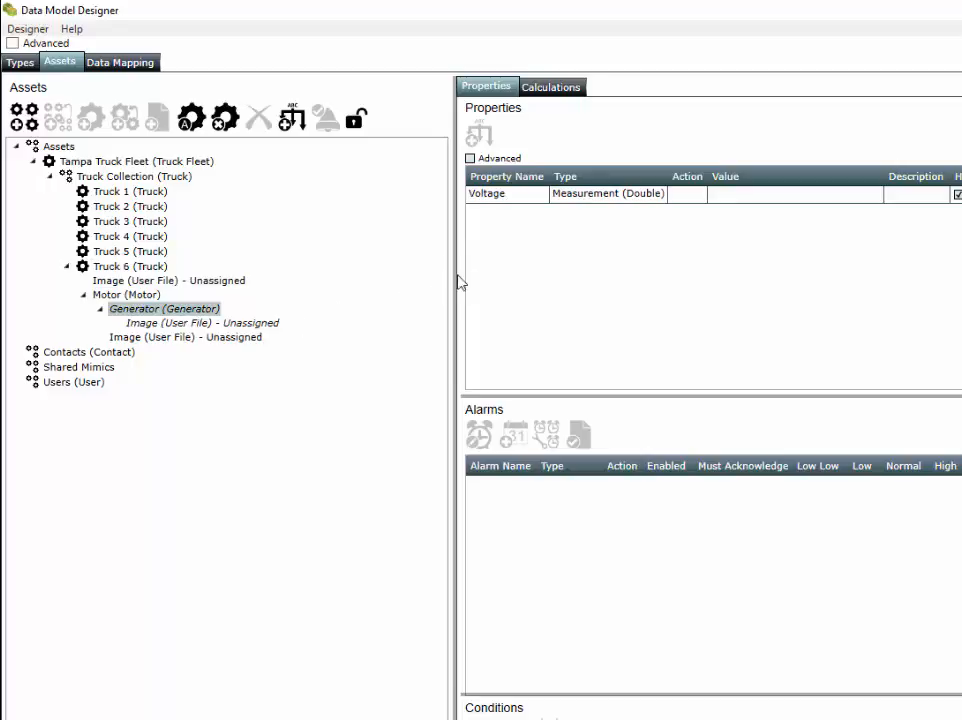
drag(456, 285, 408, 324)
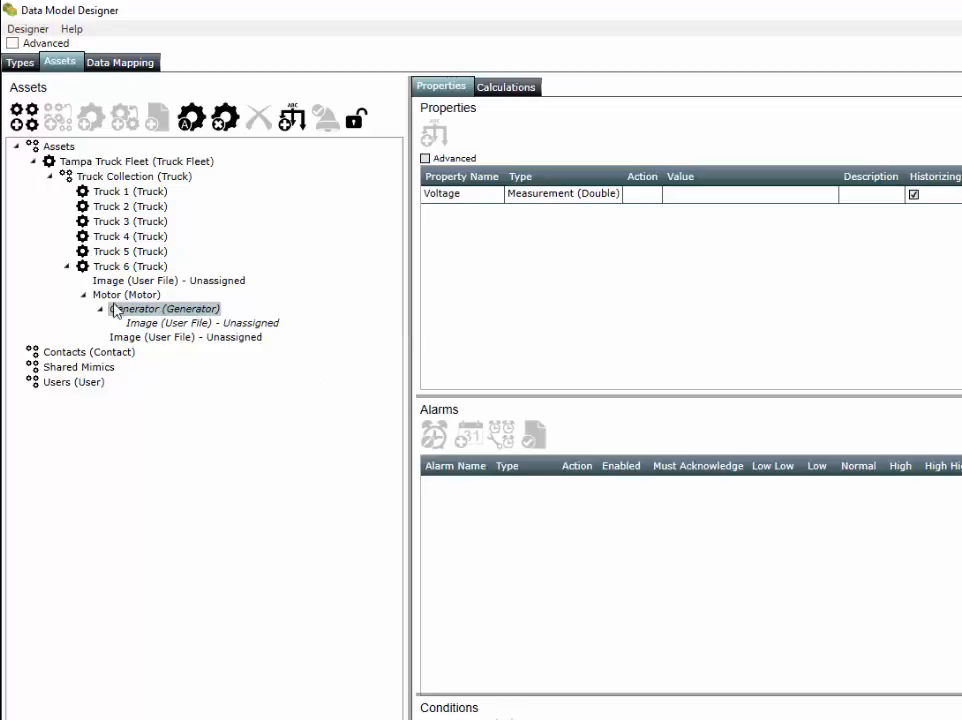
- Set Truck 2's Lat to 26.5 and Long to 81.5
click(128, 192)
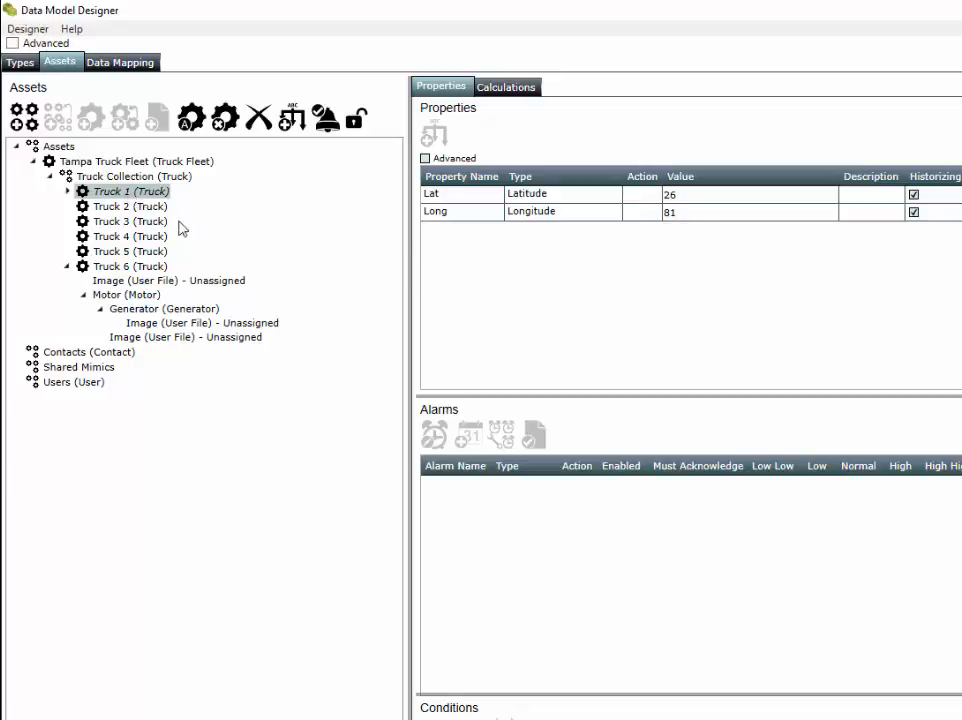
click(158, 207)
click(690, 196)
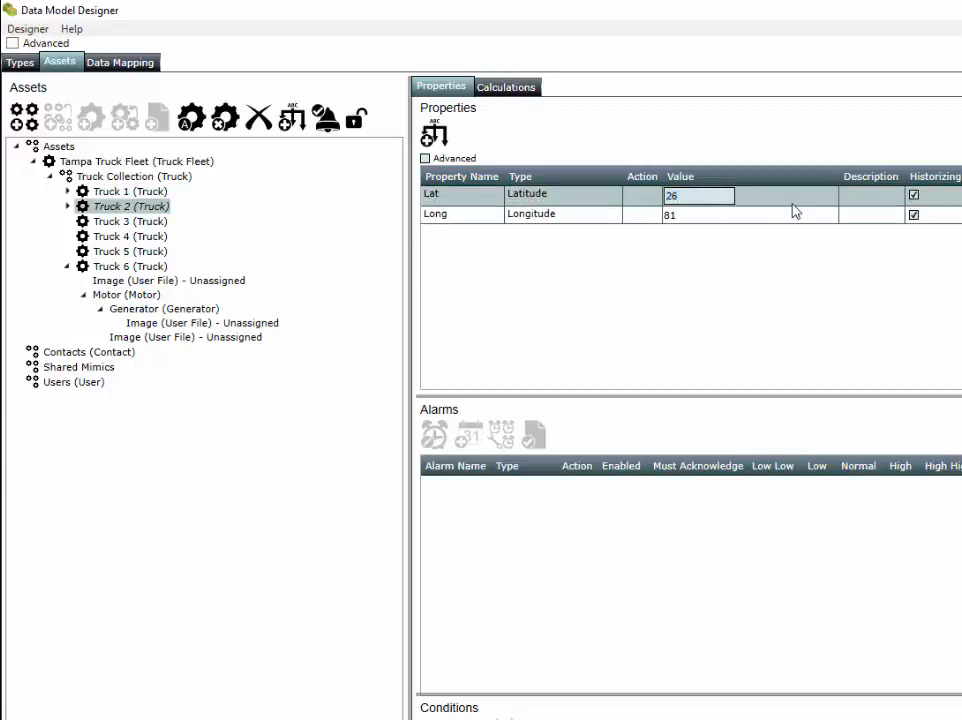
click(694, 214)
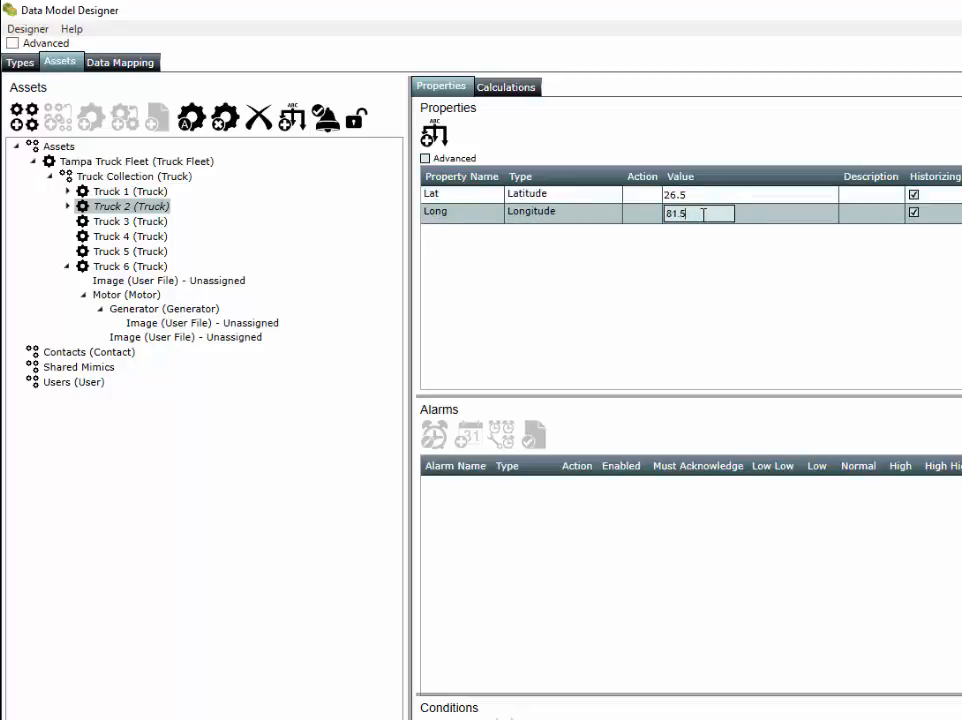
text(.5)
click(751, 195)
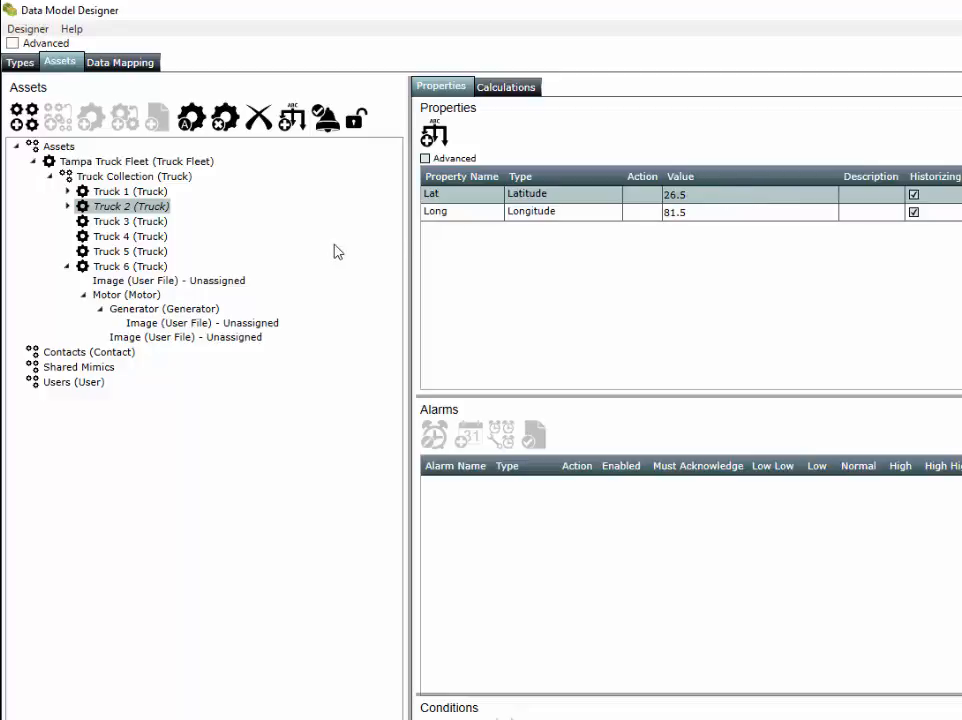
- Set Truck 3's Lat to 27 and Long to 82
click(140, 221)
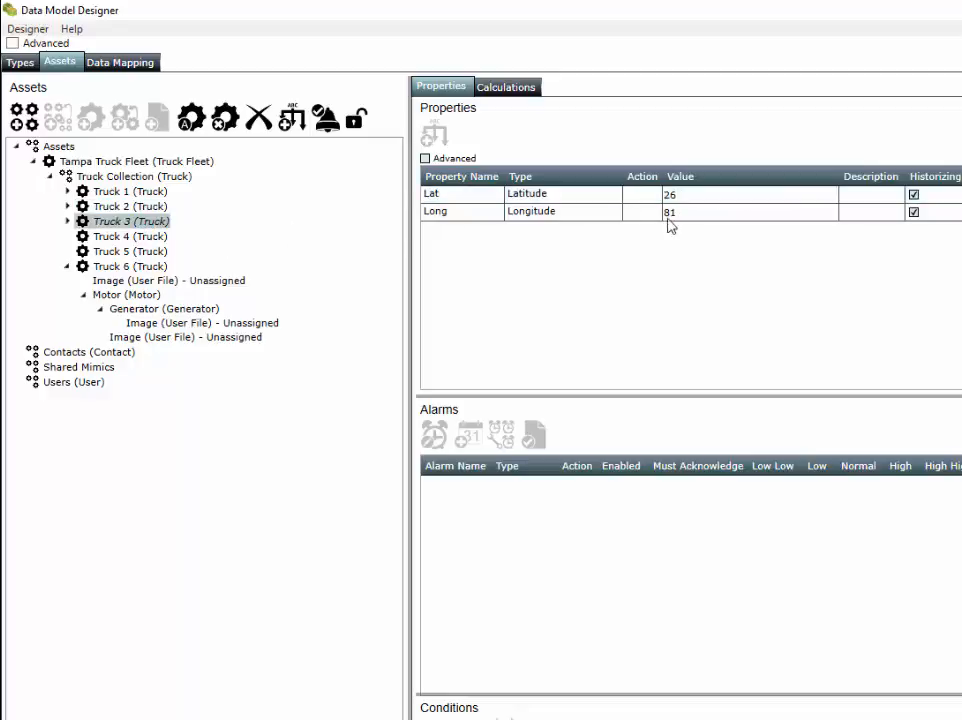
click(722, 196)
text(2)
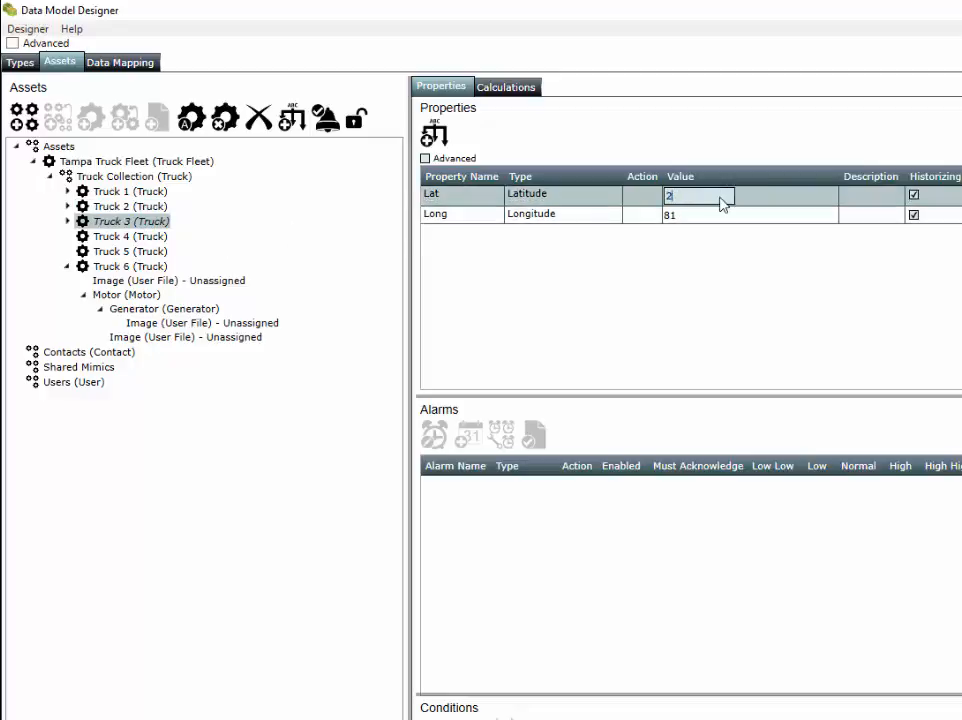
text(7)
click(702, 214)
click(714, 212)
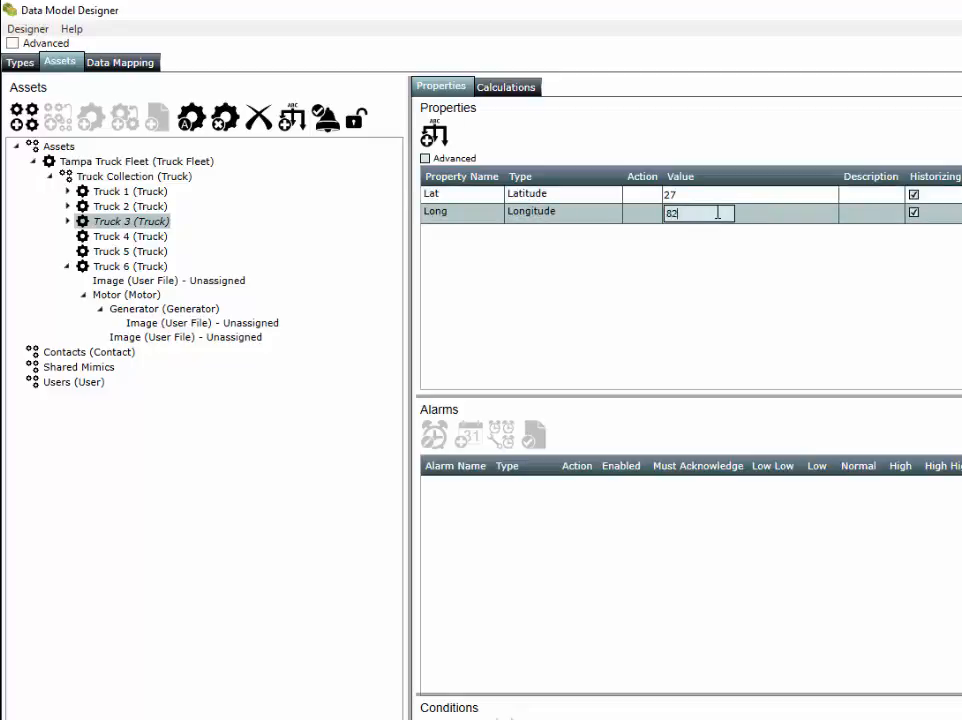
click(440, 218)
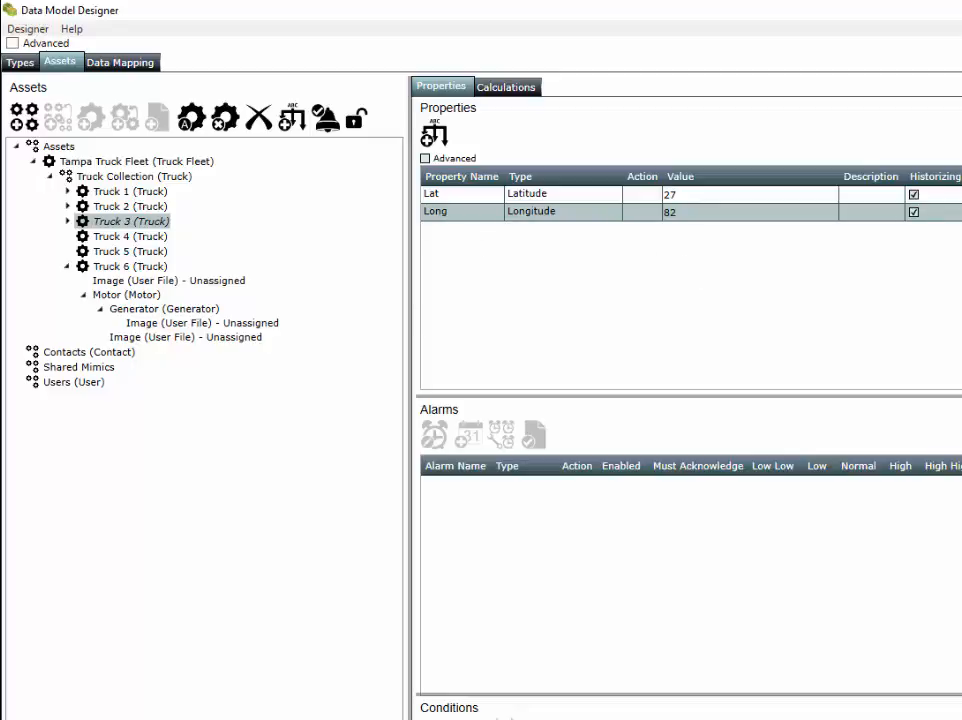
- Switch to the Data Model Browser, connect as Administrator, and expand Tampa Truck Fleet down to the trucks in its collection
click(898, 9)
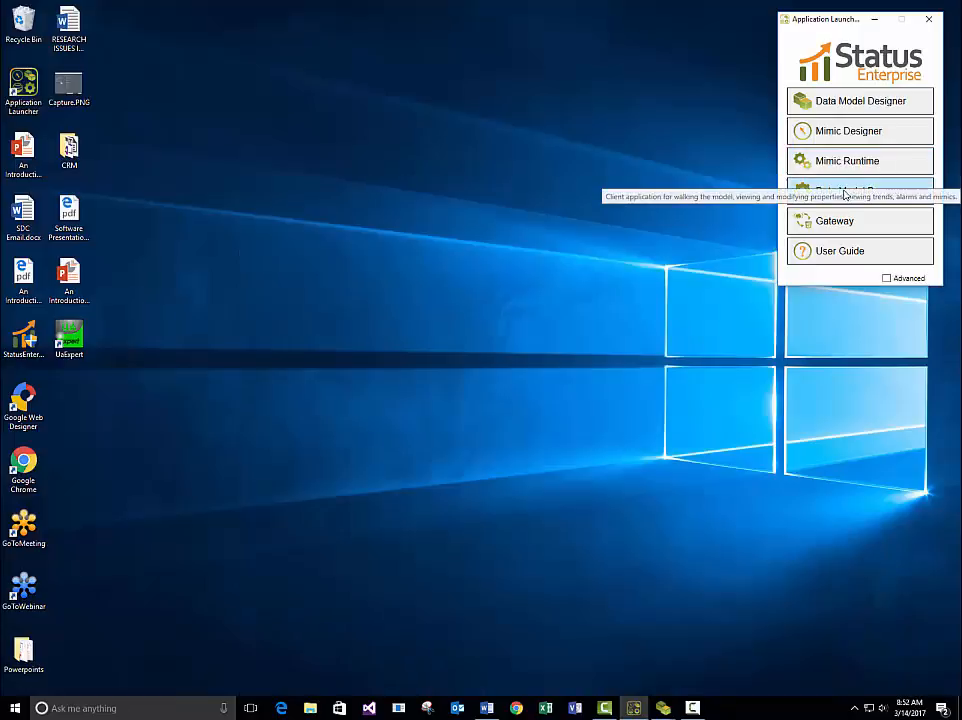
click(858, 190)
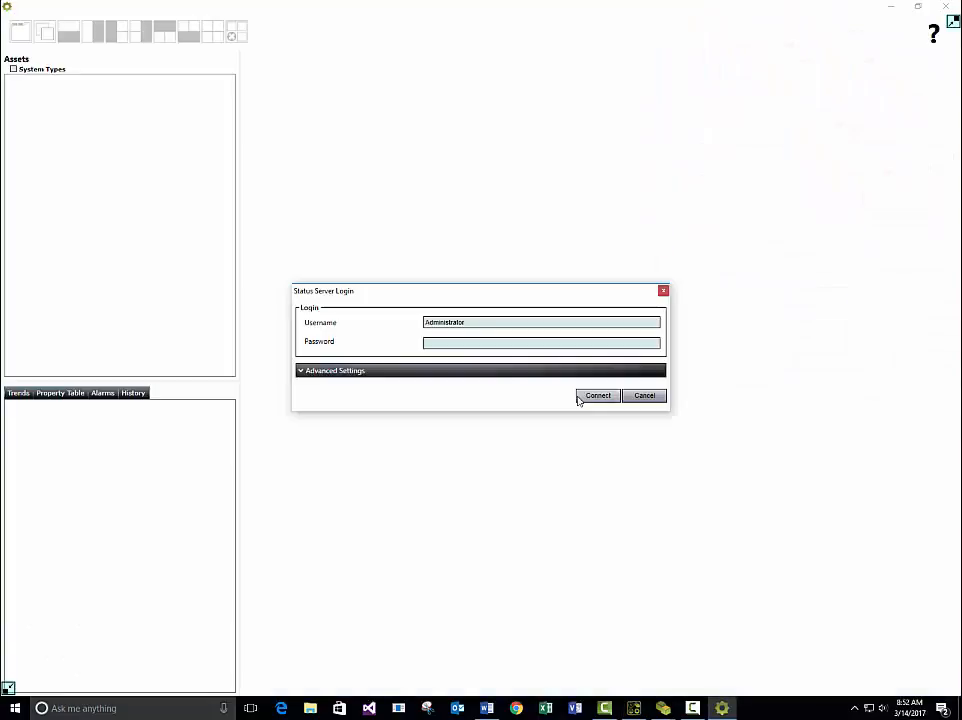
click(597, 396)
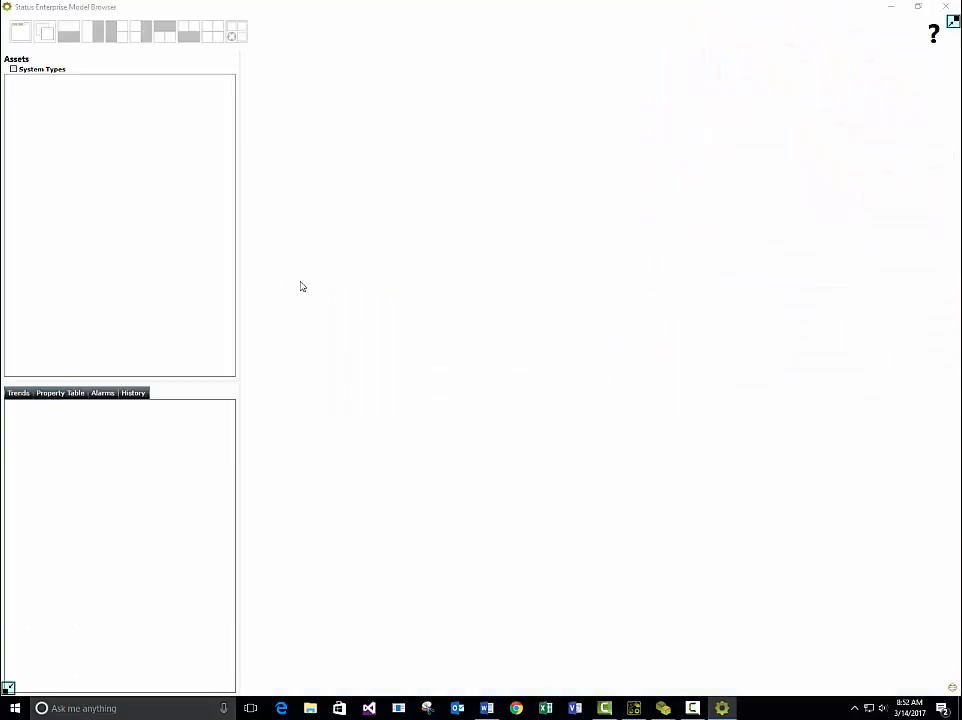
double_click(40, 78)
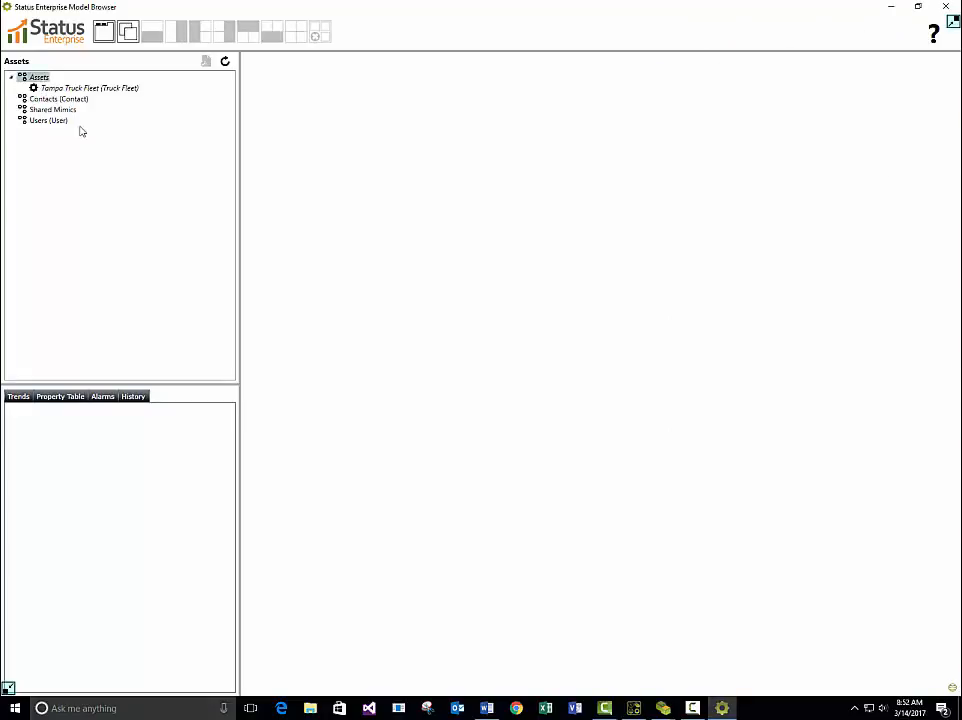
double_click(52, 88)
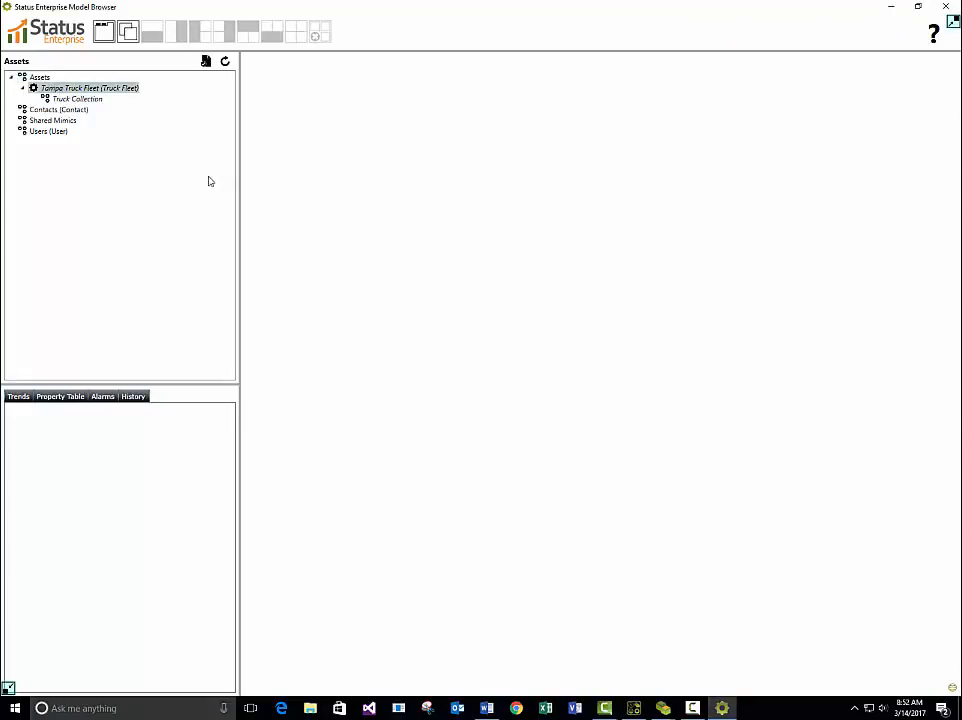
double_click(85, 100)
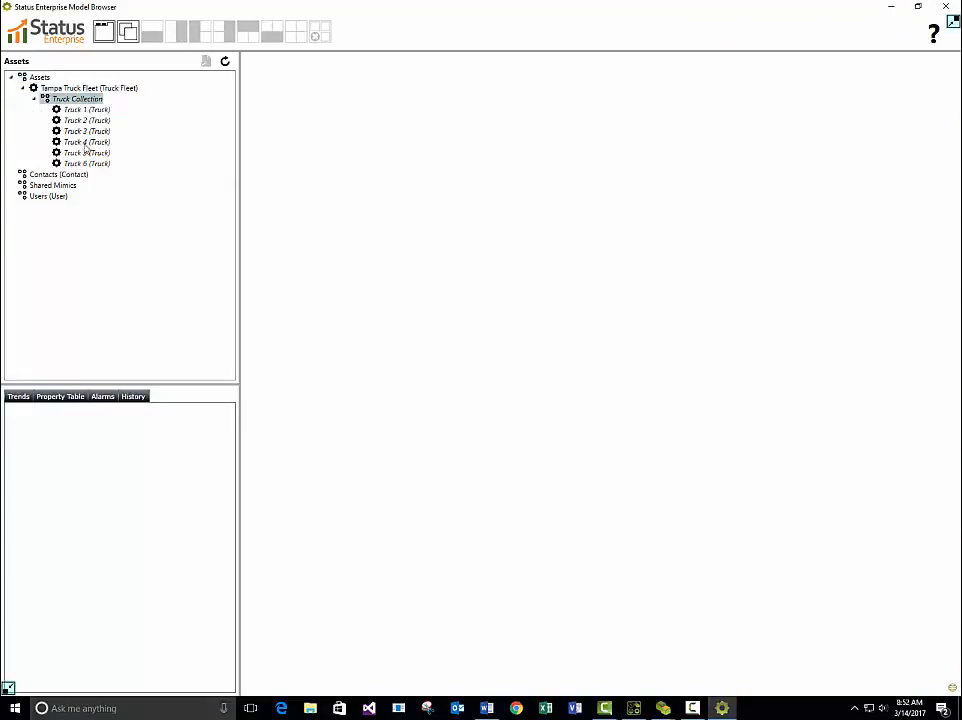
- Display the property tables of all trucks in the collection and tile them for comparison
click(71, 397)
double_click(33, 424)
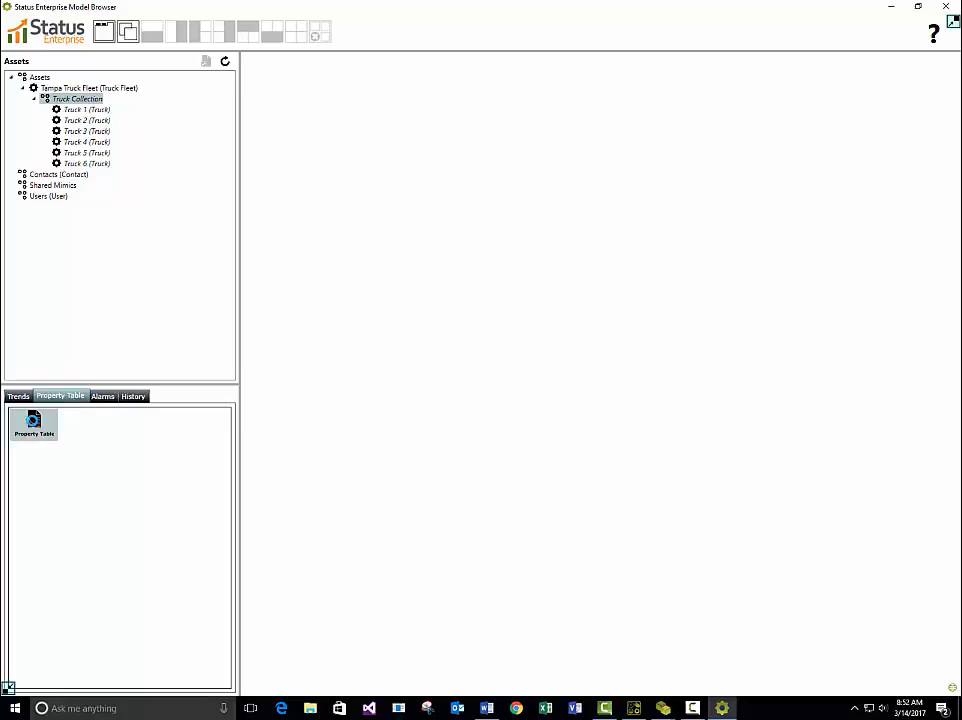
click(129, 36)
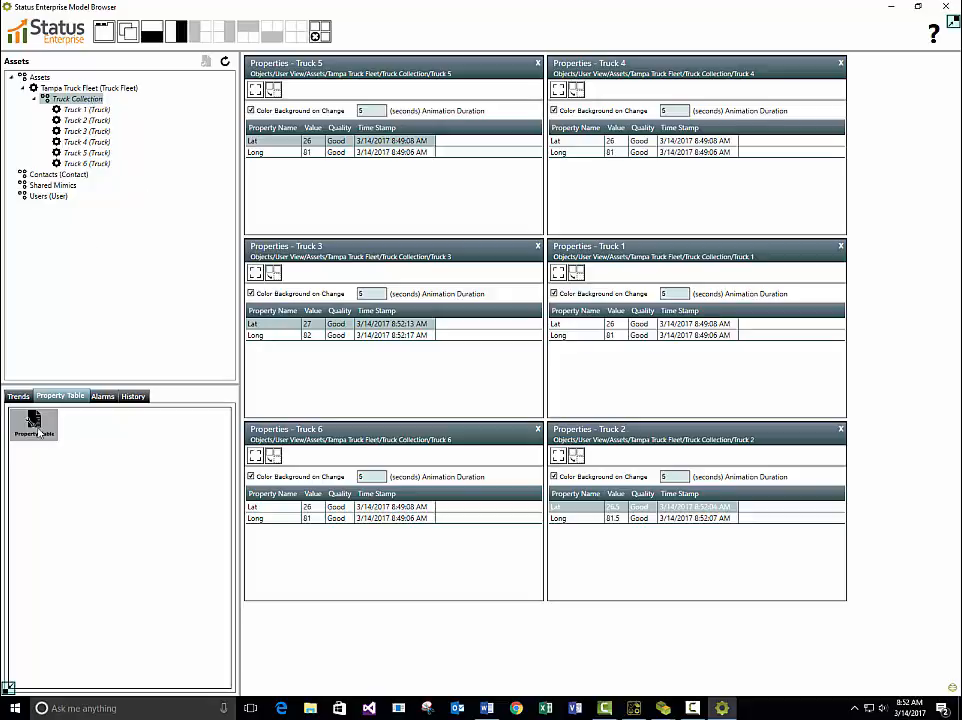
- Display the Lat trends of all trucks in the collection and tile them beside the property tables
click(17, 397)
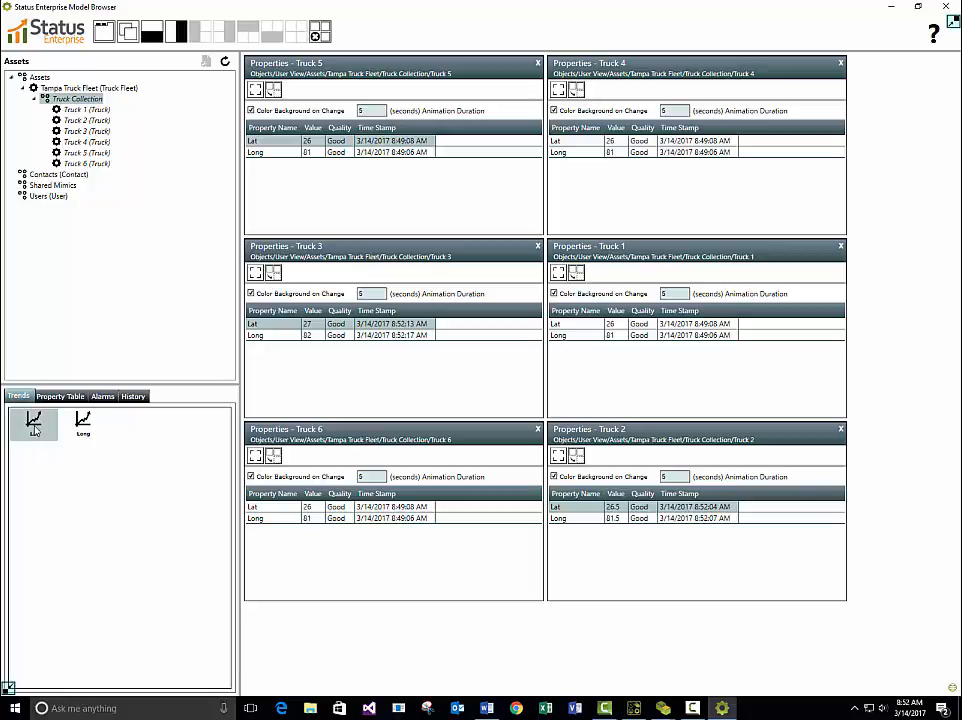
double_click(34, 426)
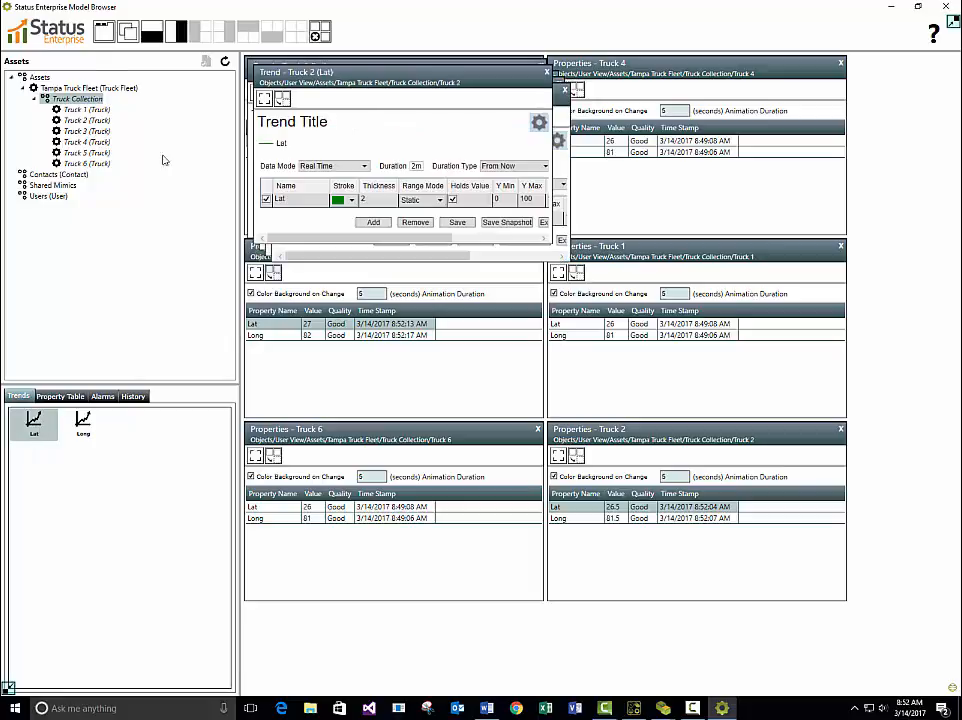
click(127, 33)
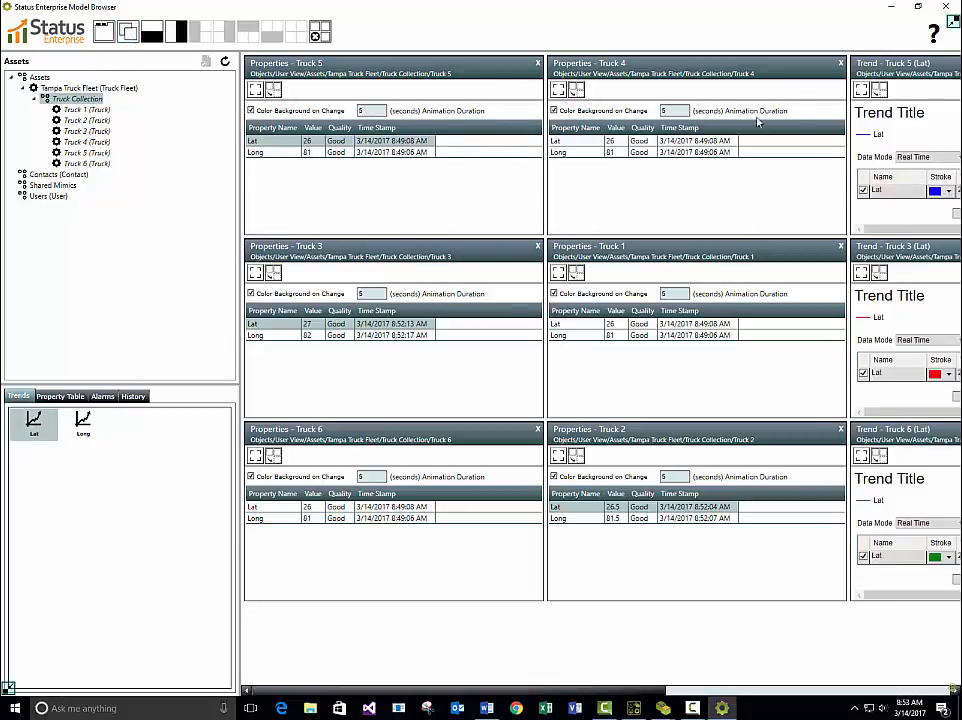
- Clear all open displays and show only the trucks' Lat trends in a tiled layout
click(840, 64)
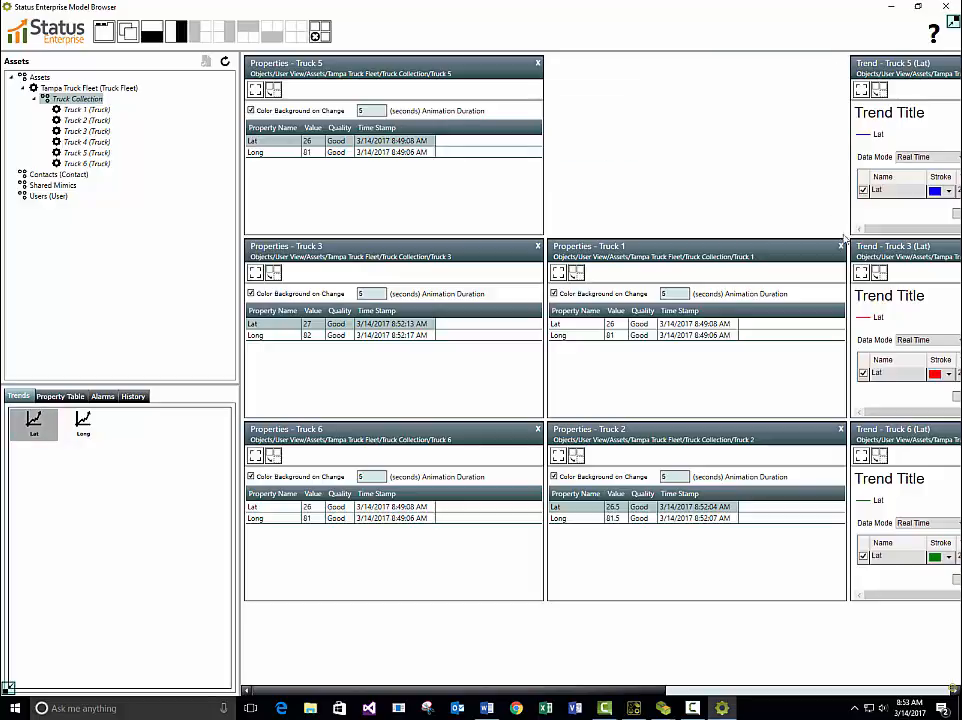
click(320, 33)
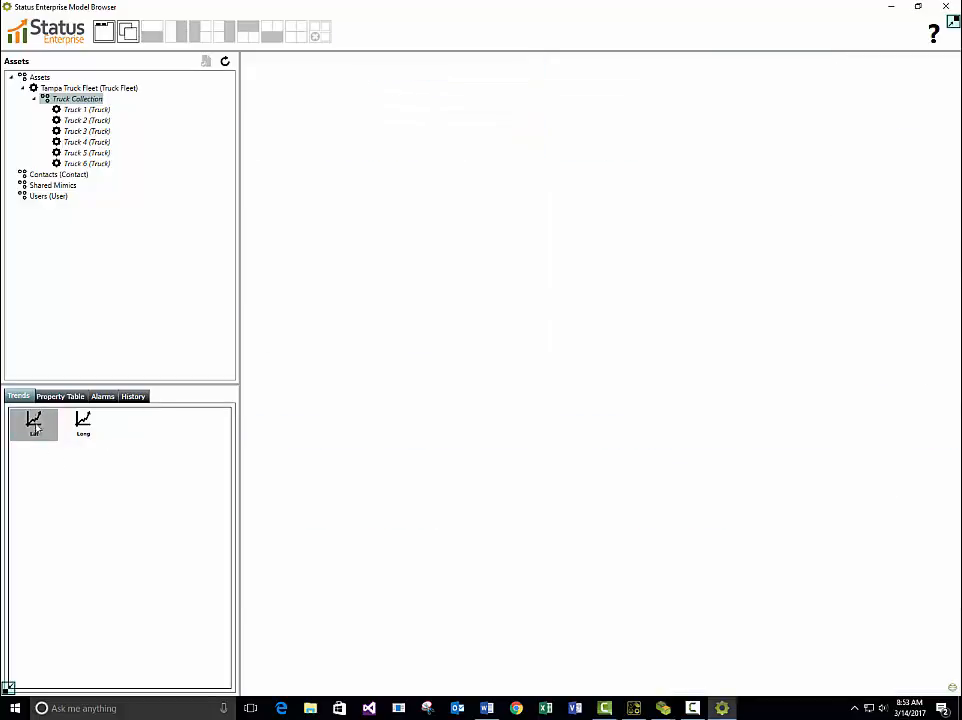
click(128, 36)
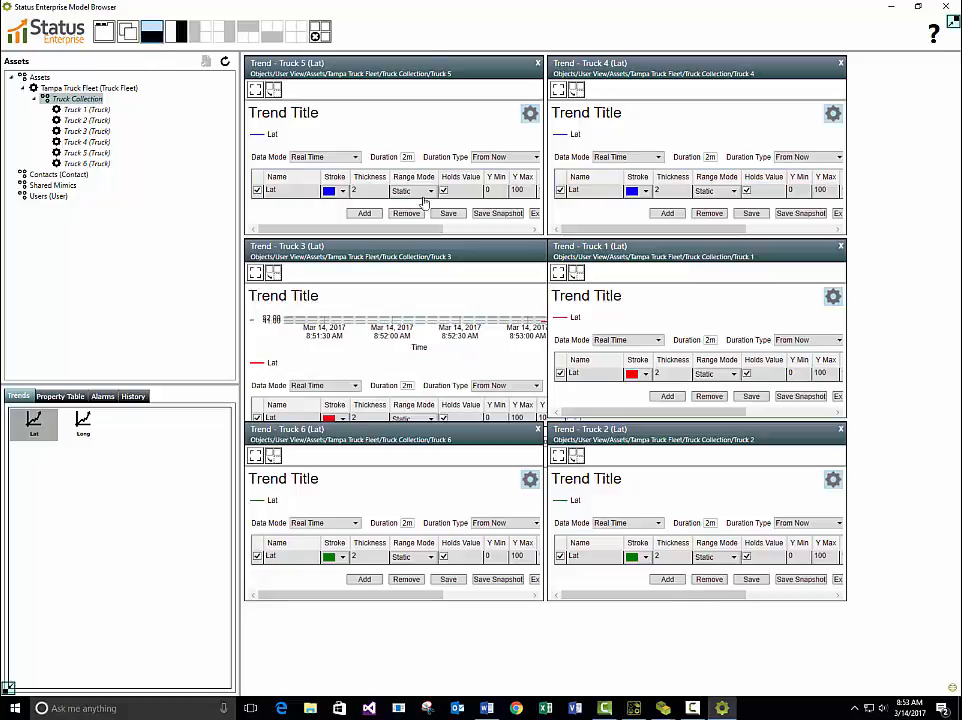
click(108, 31)
mouse_move(957, 112)
mouse_down()
mouse_move(956, 415)
mouse_move(945, 95)
mouse_up()
- Close the Data Model Browser, then launch the Mimic Designer and connect it to the server
click(946, 6)
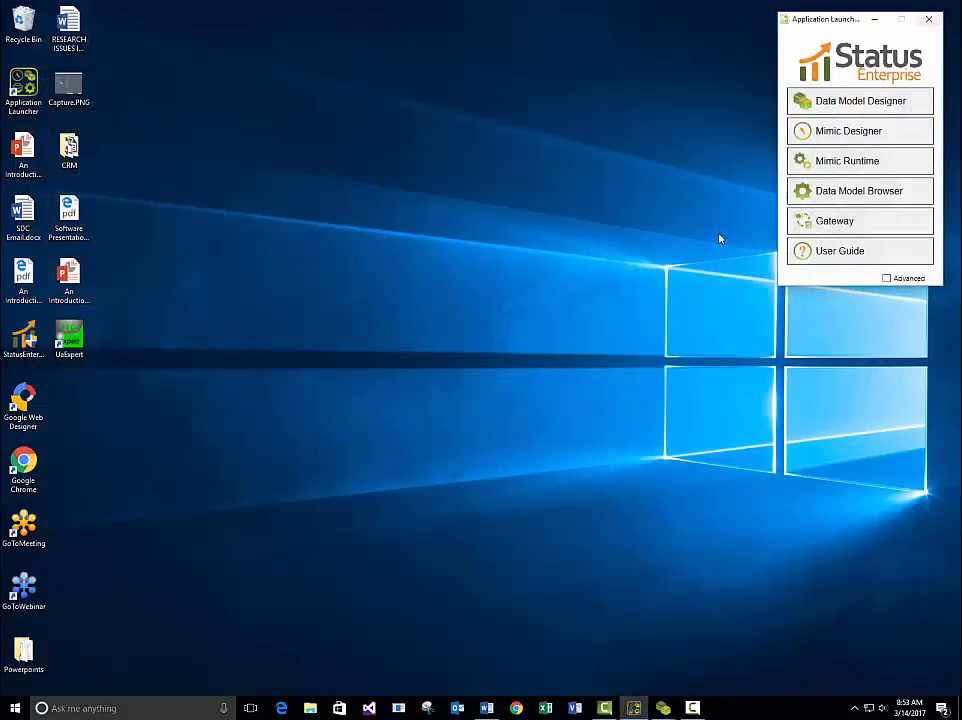
click(833, 134)
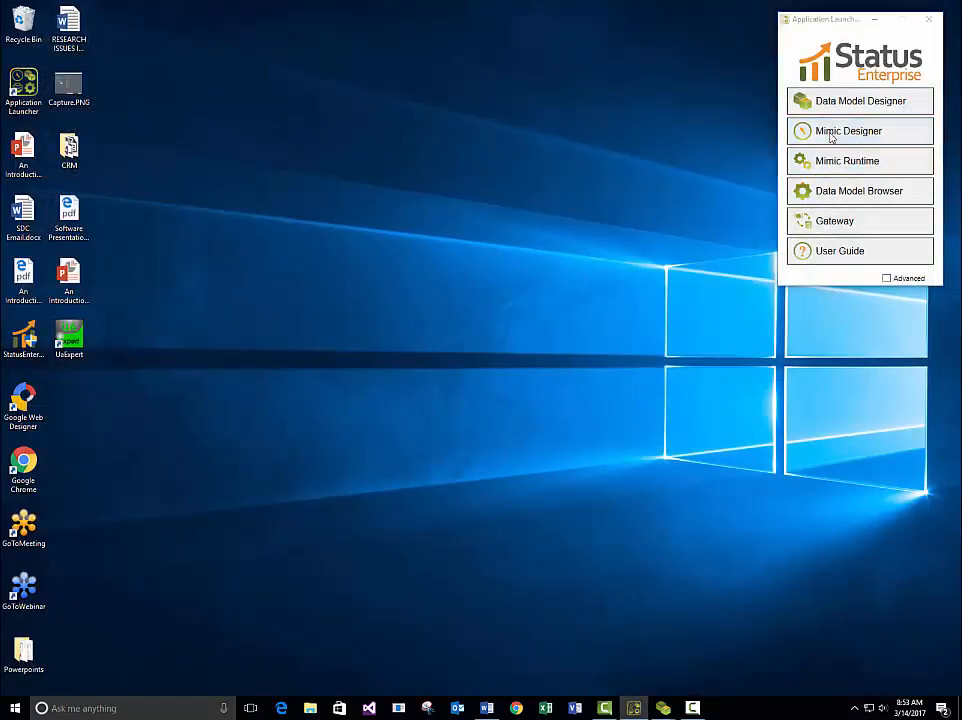
click(589, 400)
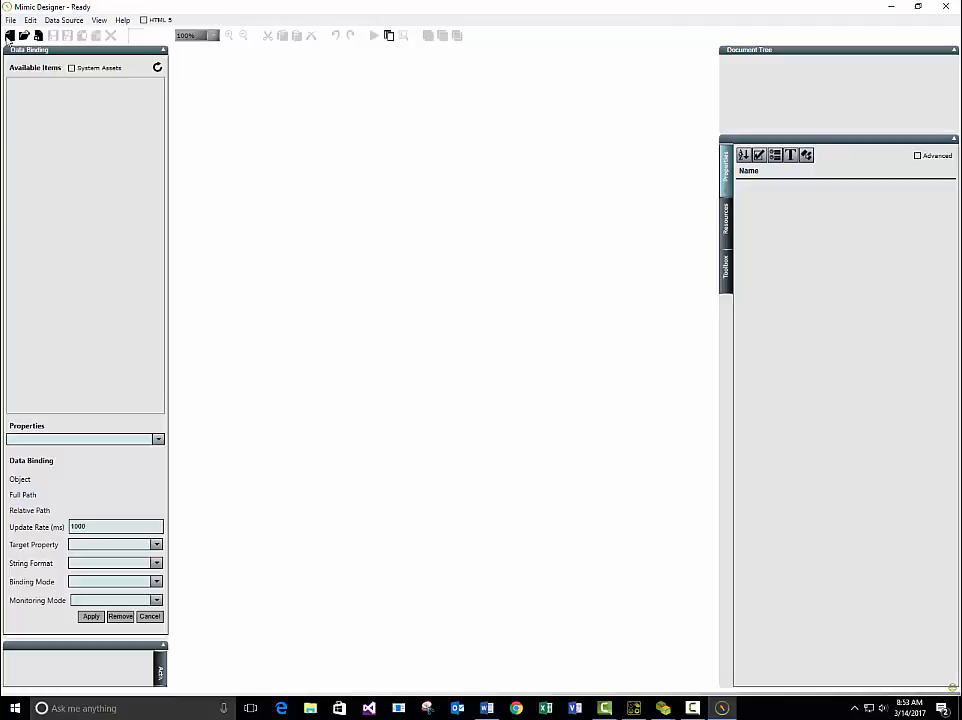
- Create a new 800 x 600 canvas mimic with the document name Test
click(9, 36)
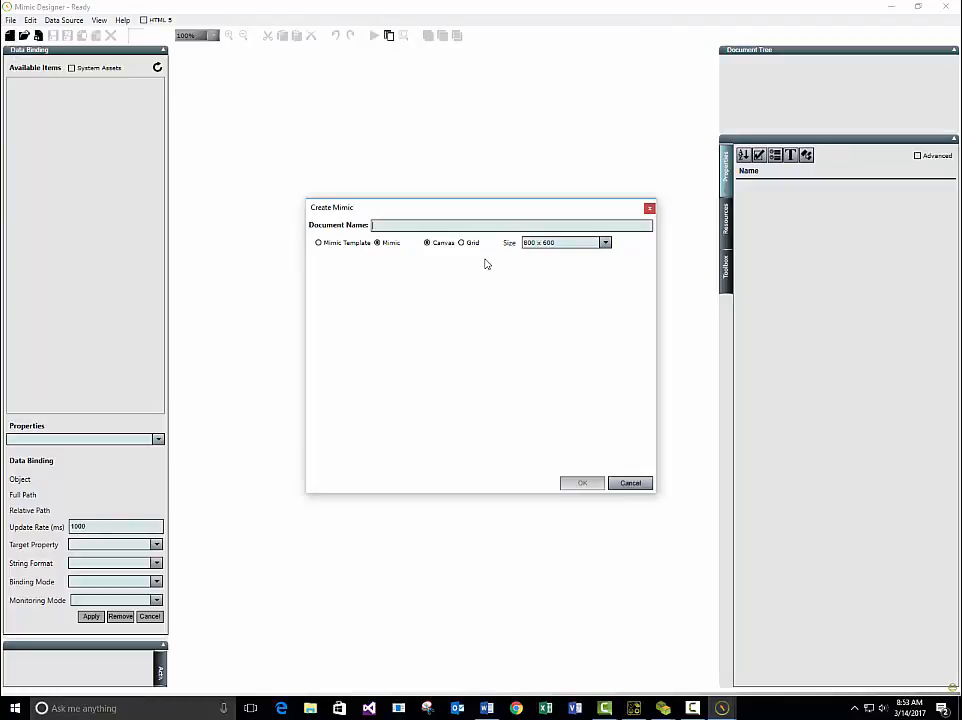
text(Te)
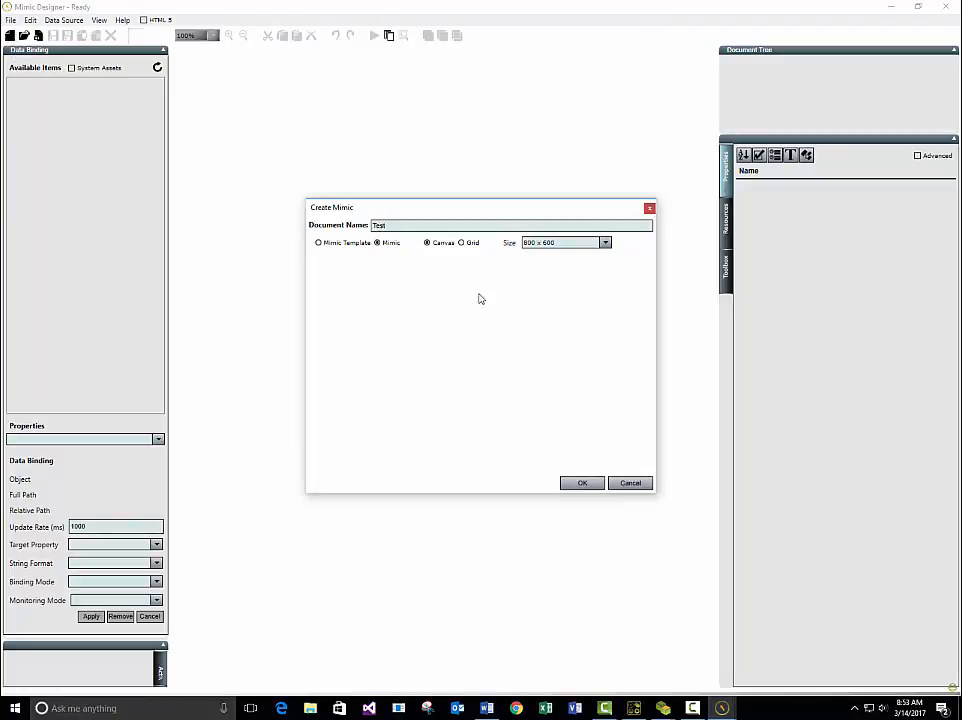
text(st)
click(581, 483)
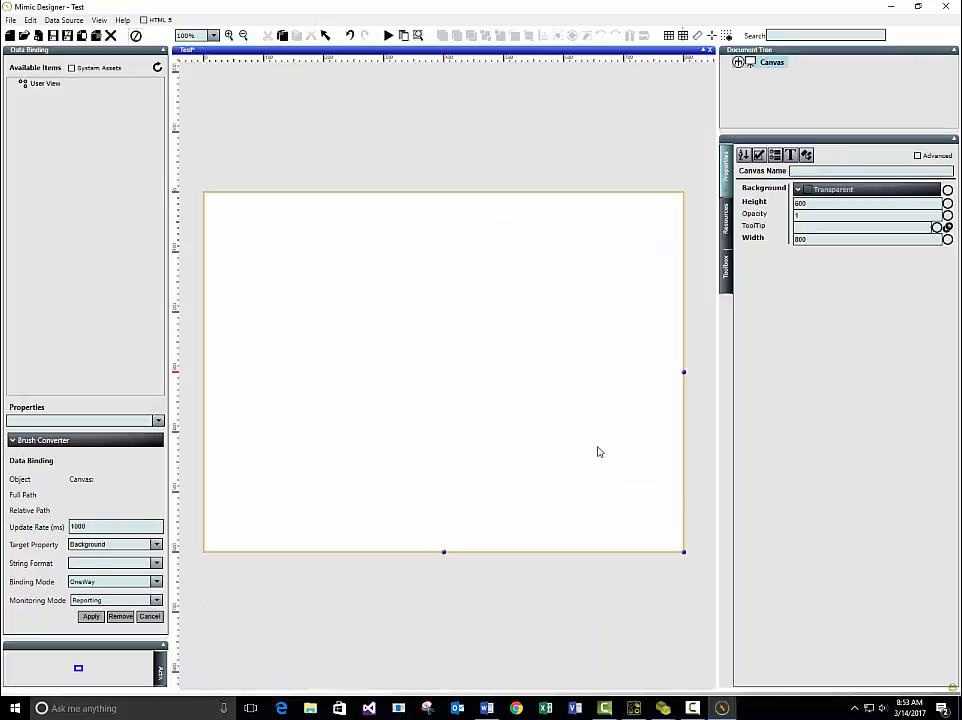
- Add a Collection Grid from the Data Management tools, about 363 high, and place it near the canvas's upper-left corner
click(726, 265)
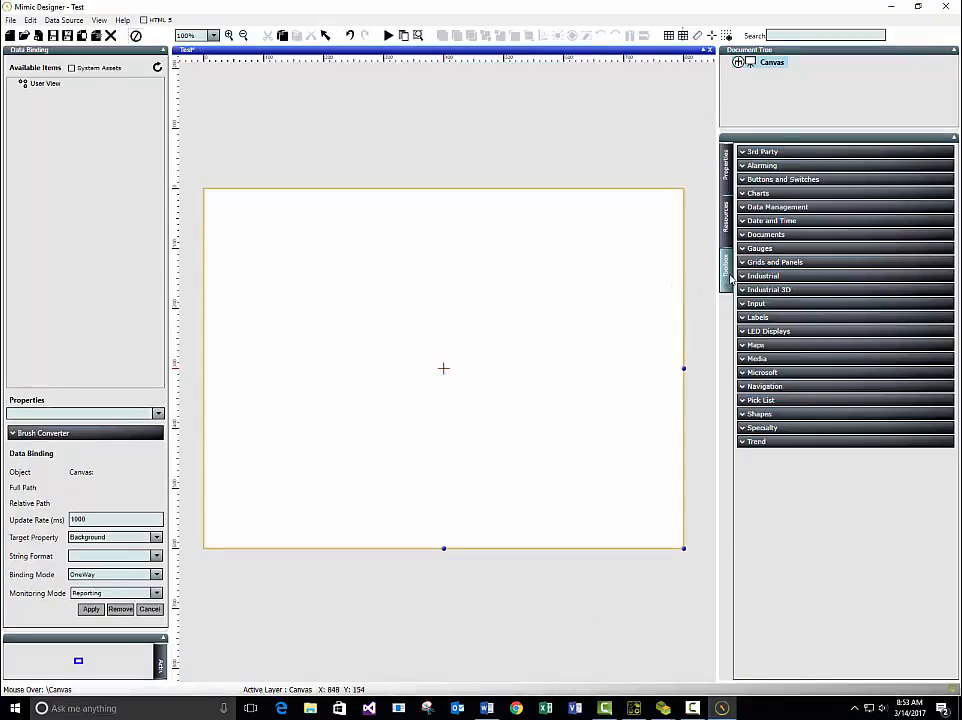
click(765, 207)
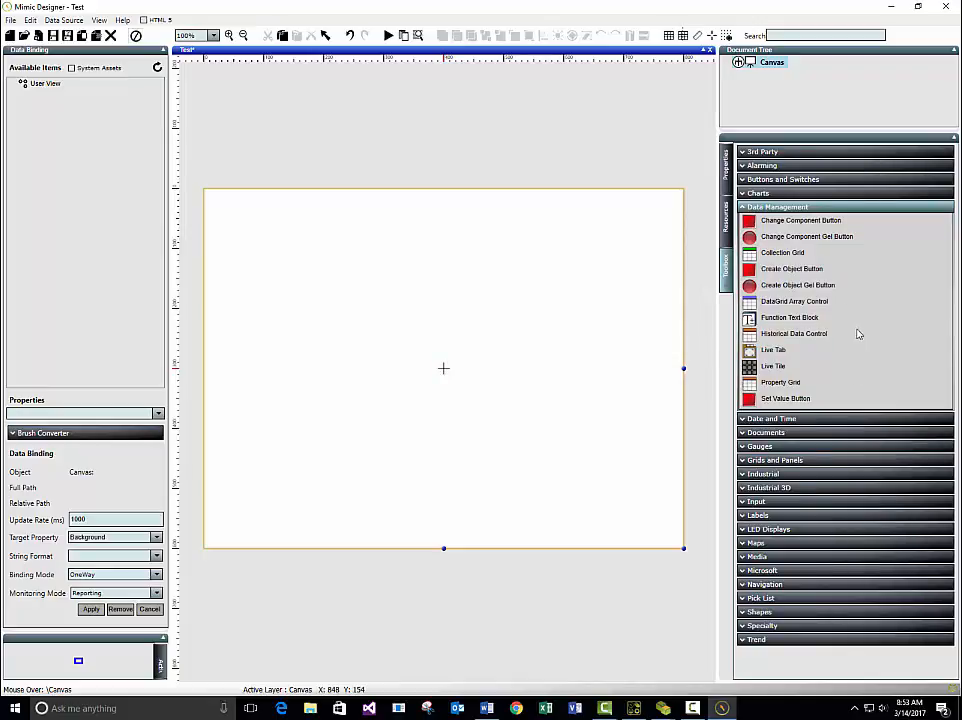
click(804, 256)
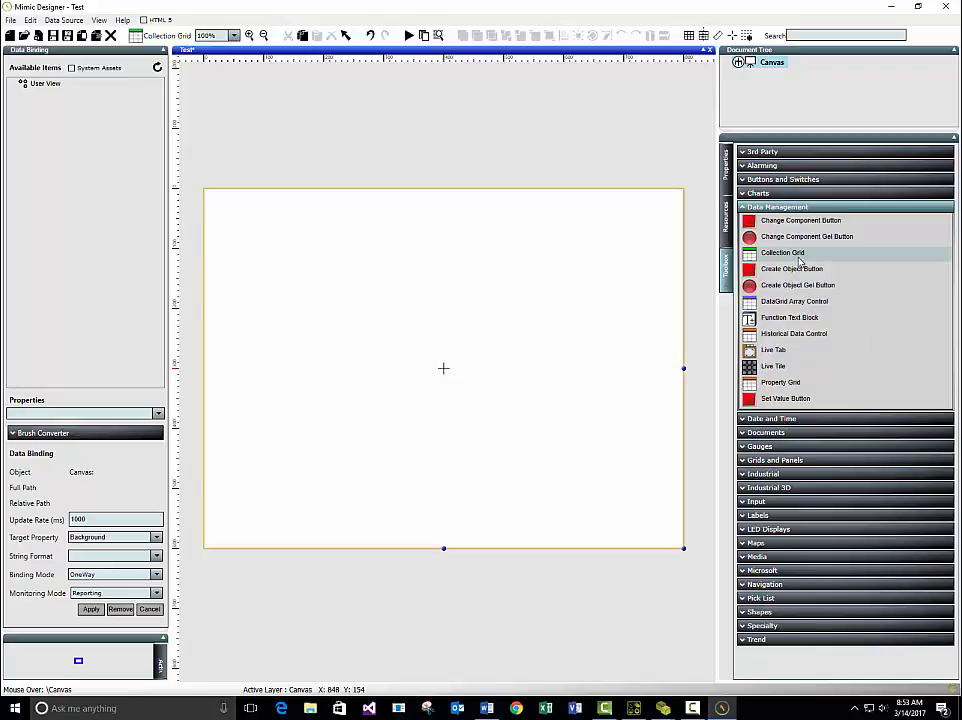
drag(256, 219, 583, 437)
drag(380, 315, 343, 297)
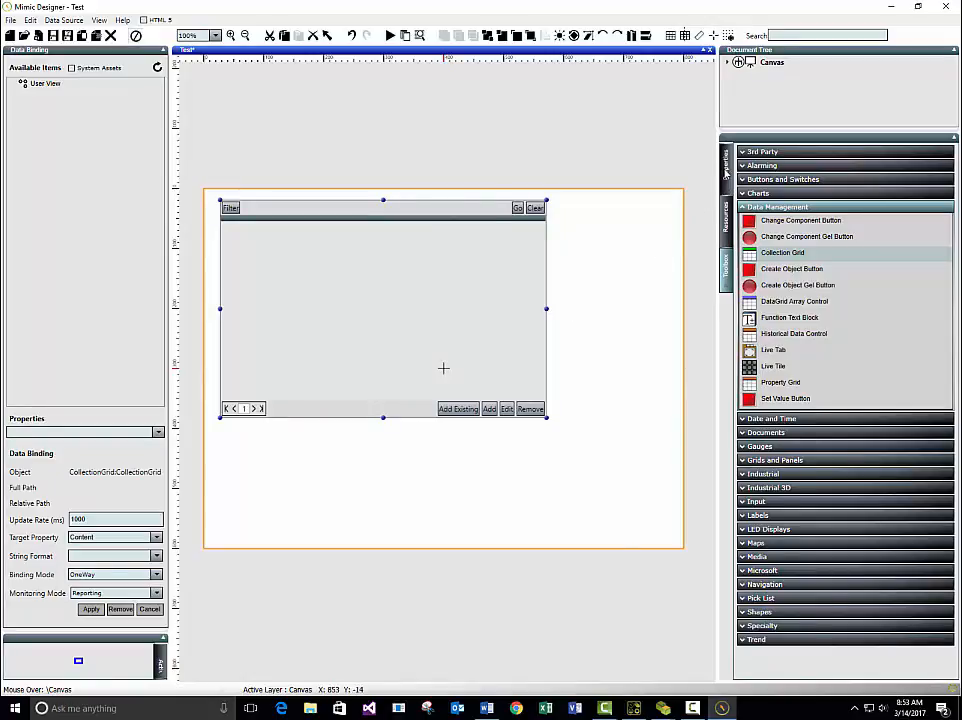
- Open the Collection Grid's setup and set its object list path to the Truck Collection under Assets/Tampa Truck Fleet
click(727, 170)
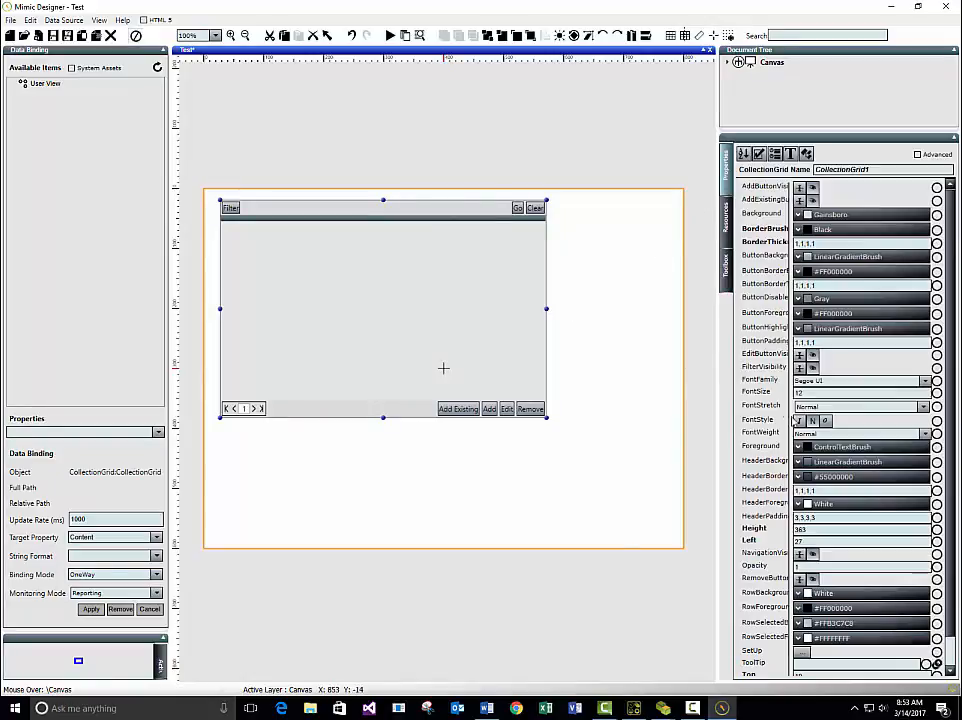
click(801, 652)
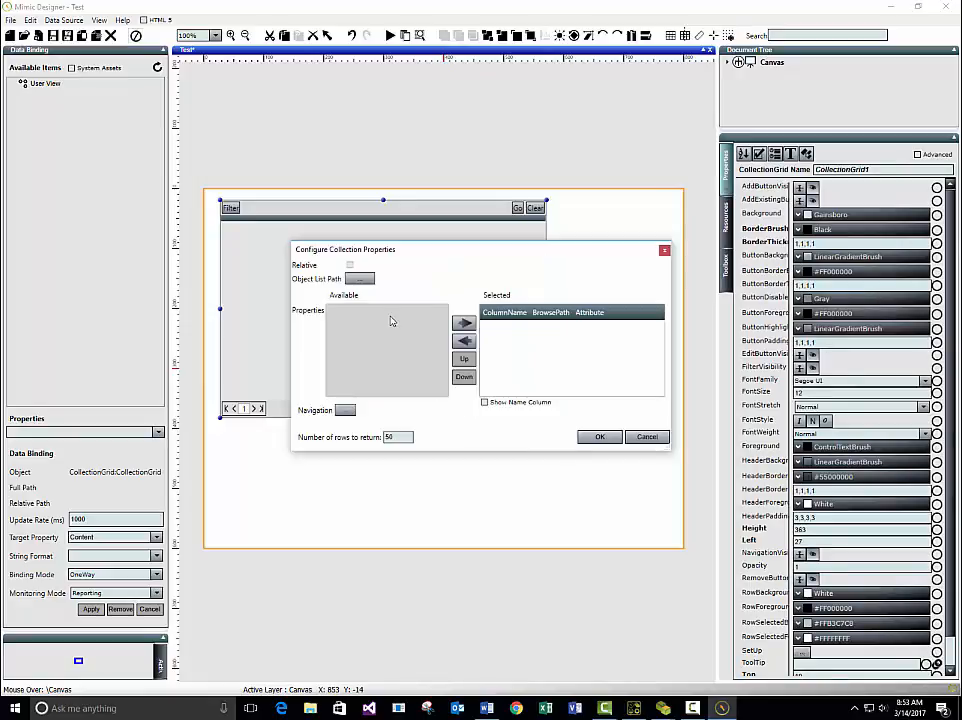
click(361, 279)
double_click(372, 270)
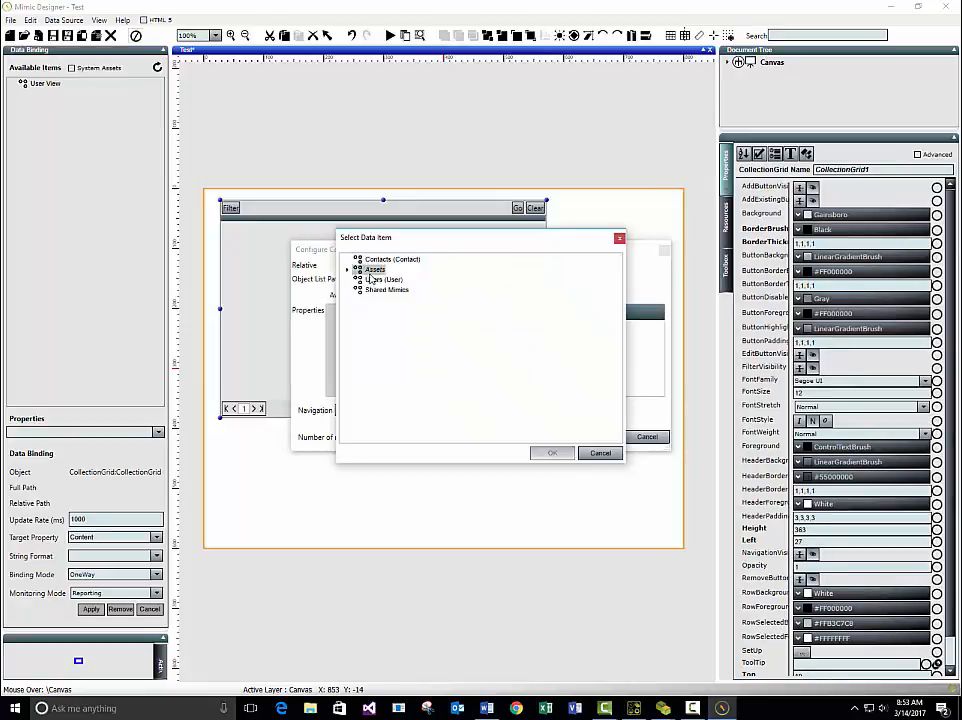
double_click(405, 280)
click(407, 291)
double_click(407, 291)
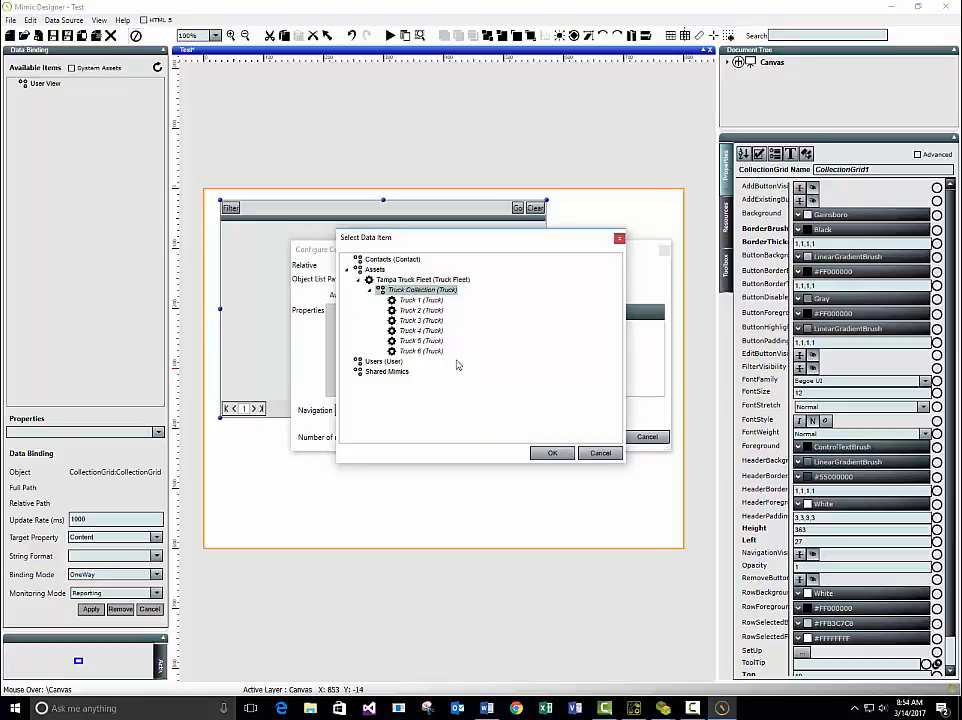
click(552, 453)
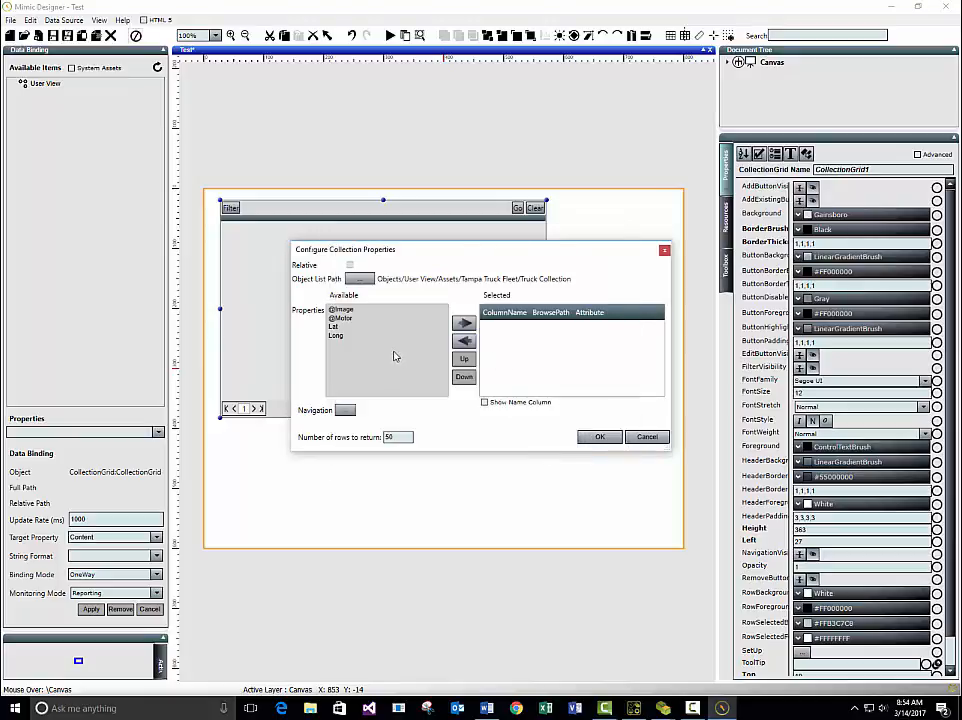
- Add Lat and Long as grid columns, show the name column, and accept the collection configuration
click(334, 326)
click(463, 322)
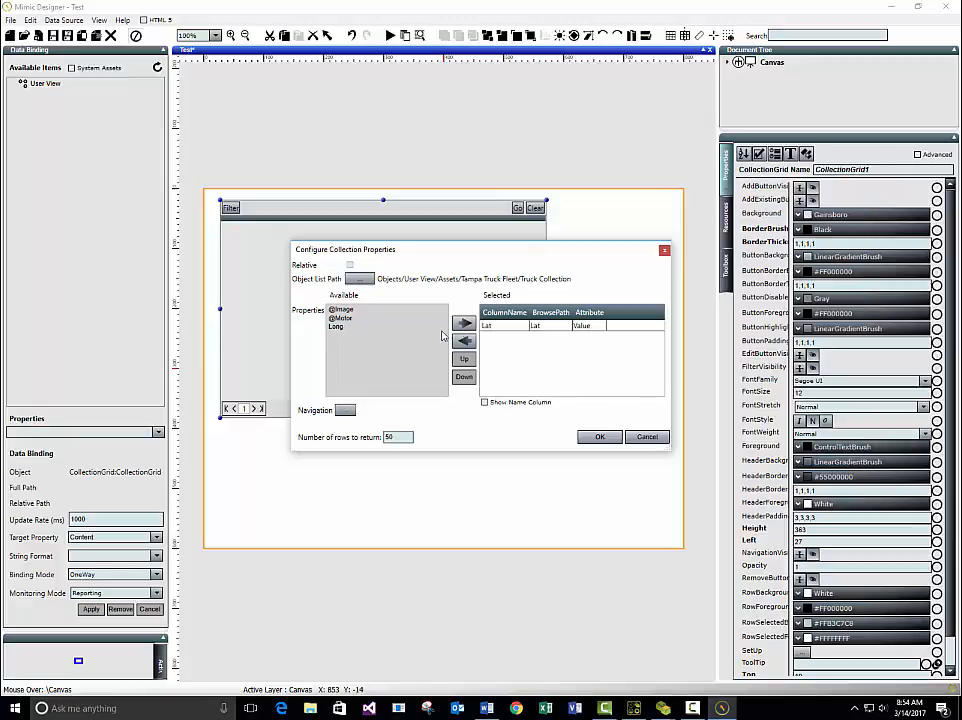
click(340, 330)
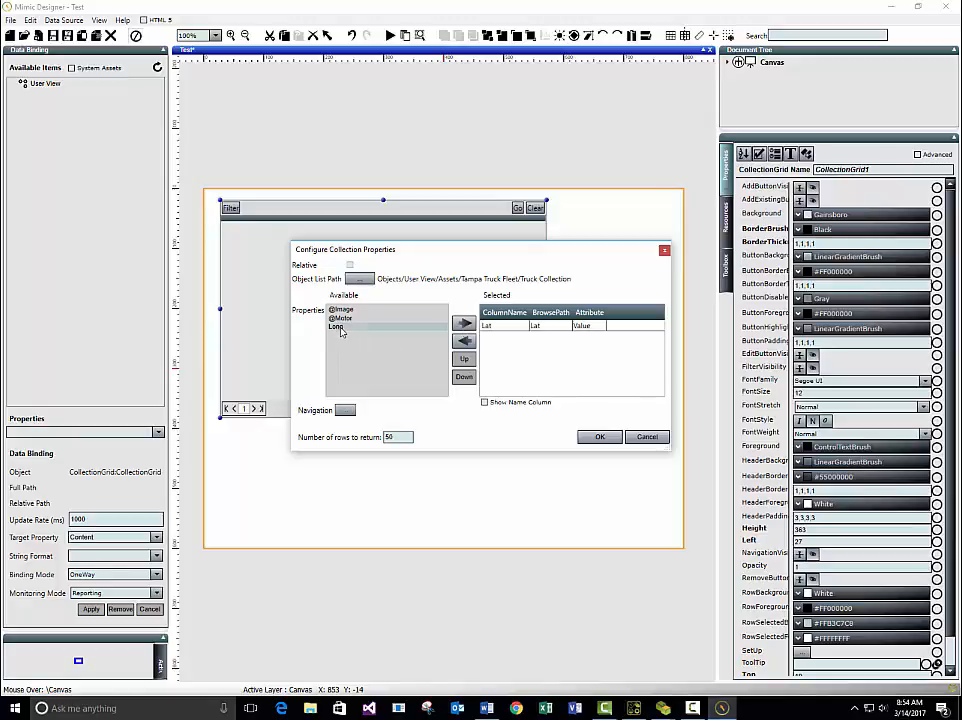
click(463, 322)
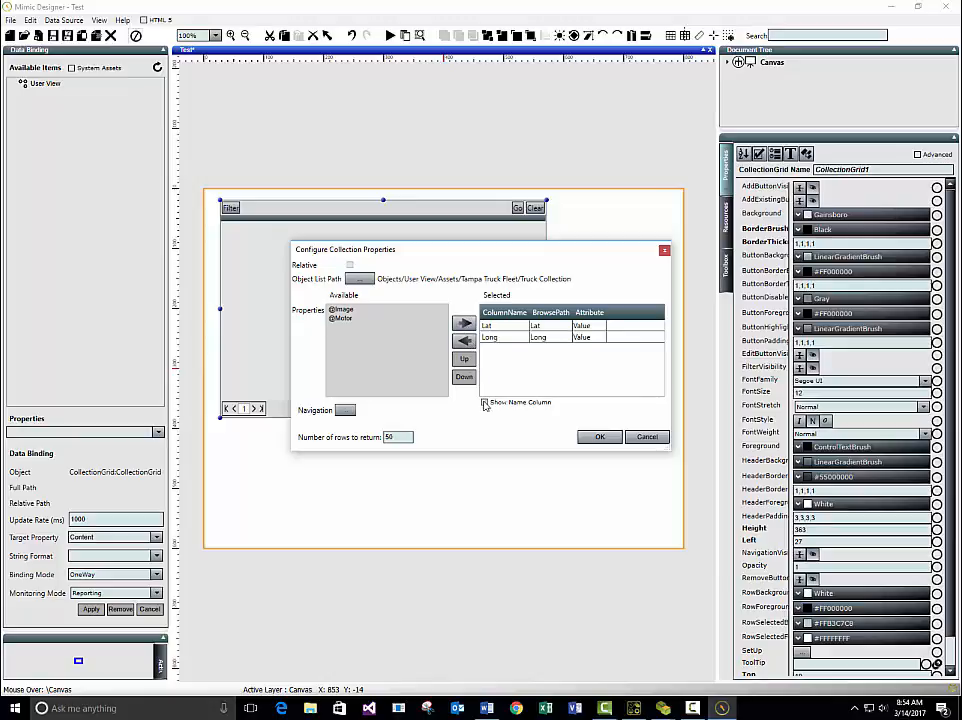
click(599, 437)
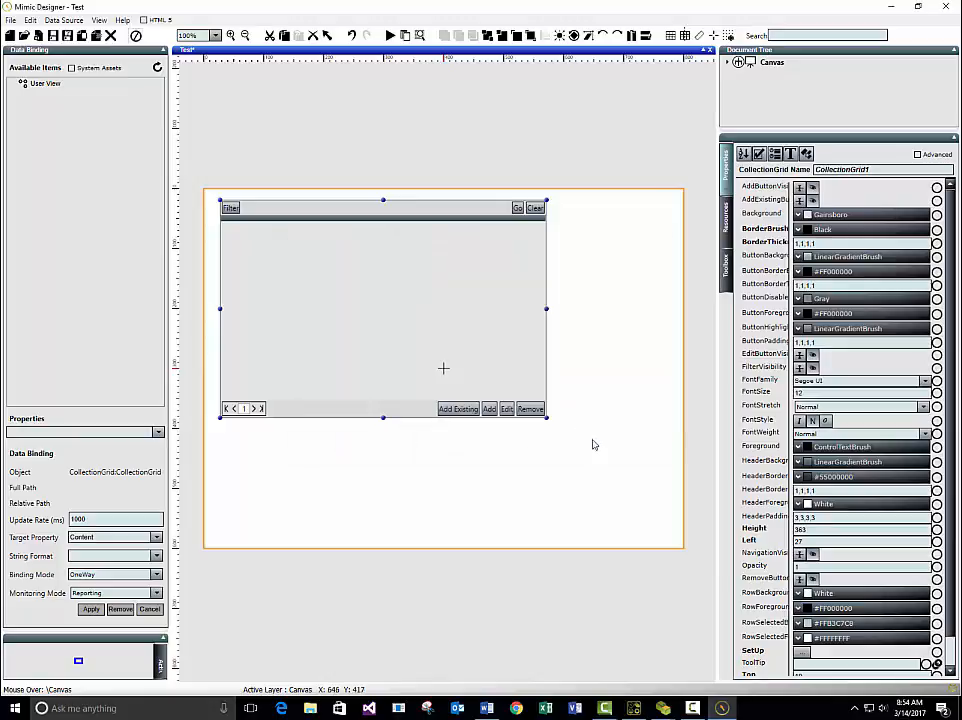
- Save the mimic over the existing Test file in the Shared Mimics folder
click(54, 34)
double_click(365, 281)
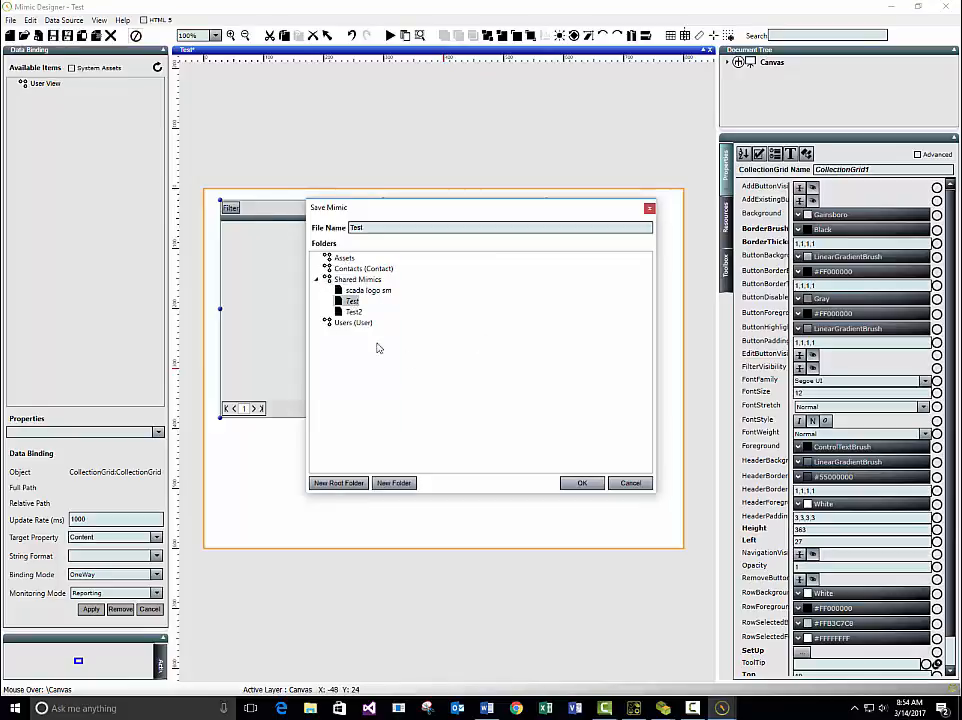
click(582, 482)
click(454, 365)
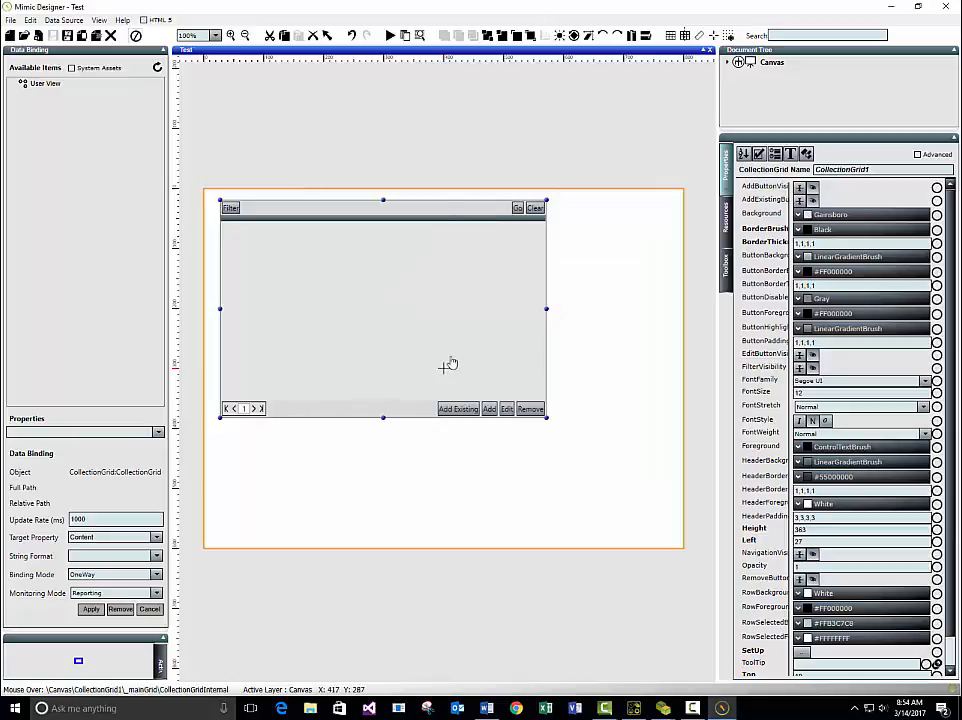
- Run the mimic, connect to the server, and select several truck rows in the live Collection Grid
click(391, 36)
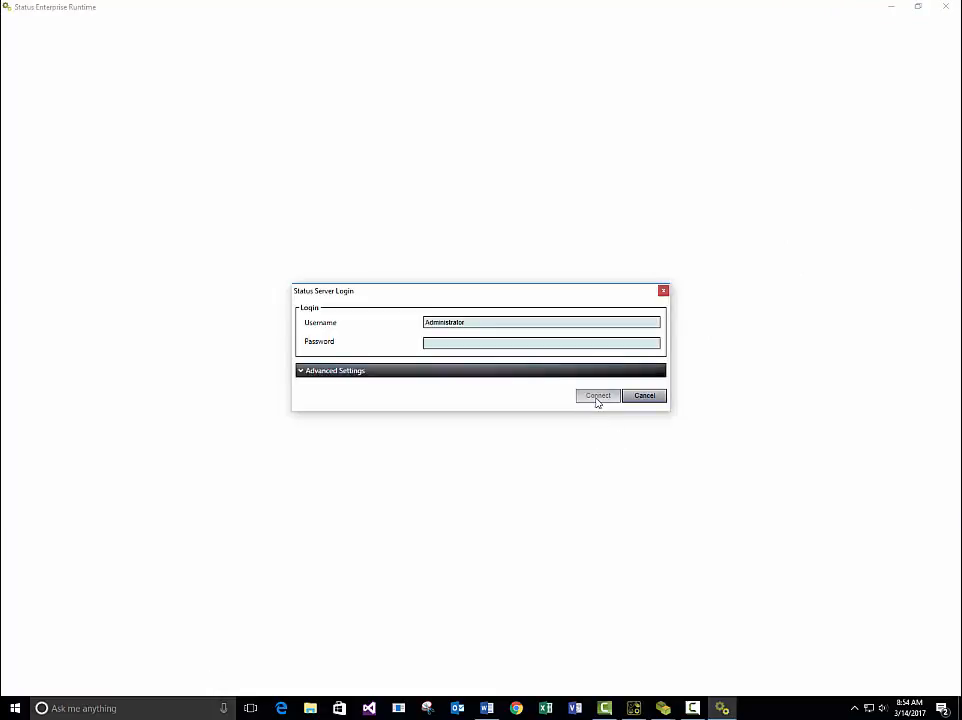
click(597, 397)
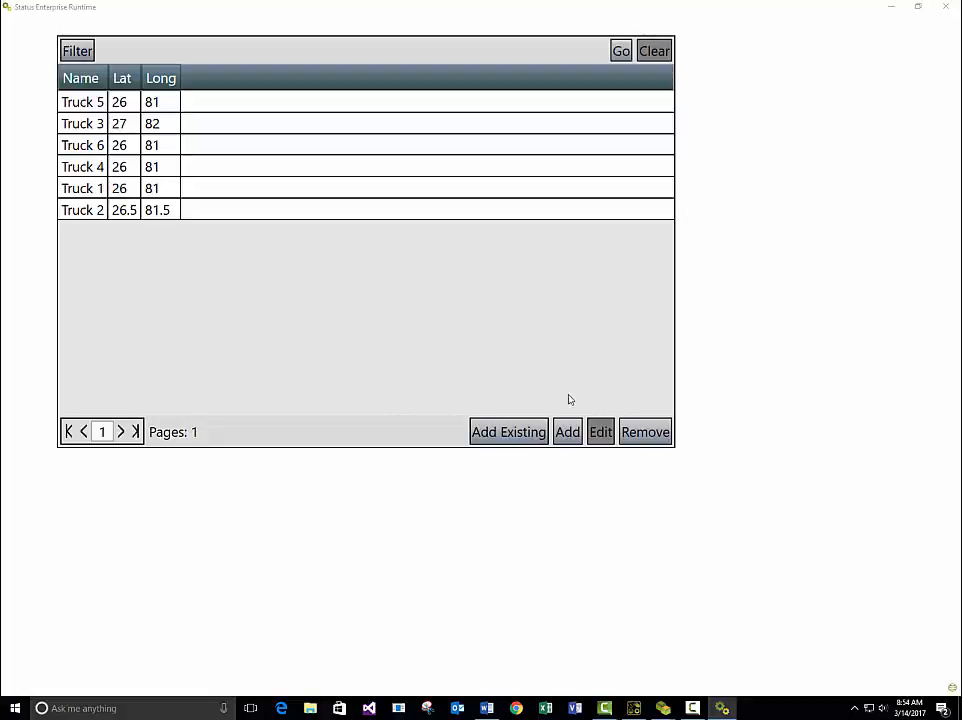
click(94, 123)
click(90, 149)
click(89, 169)
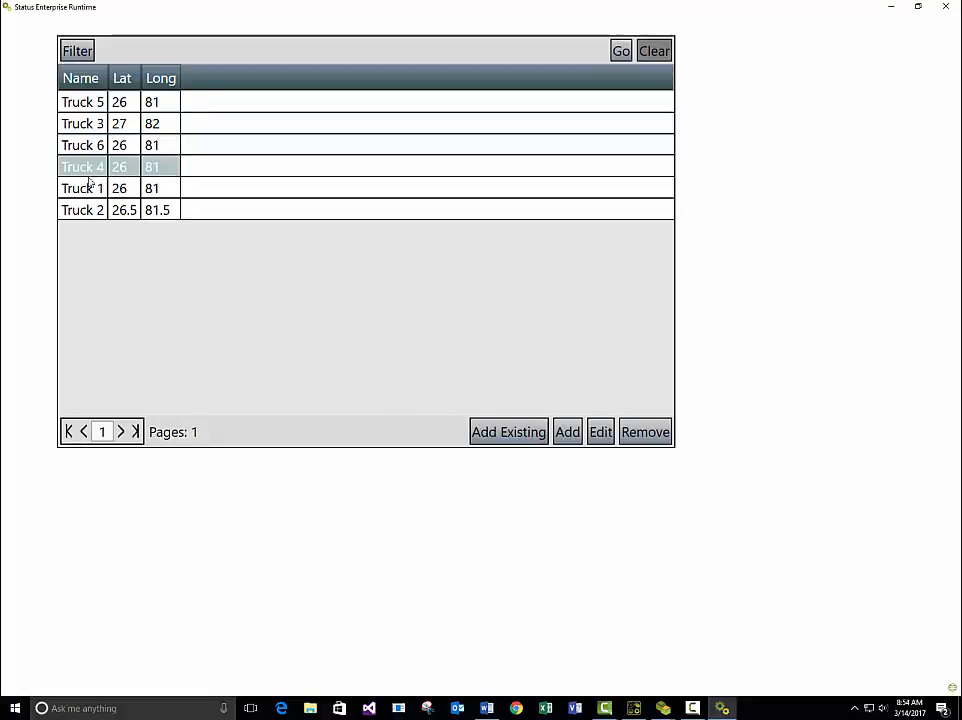
click(93, 210)
click(86, 122)
click(78, 101)
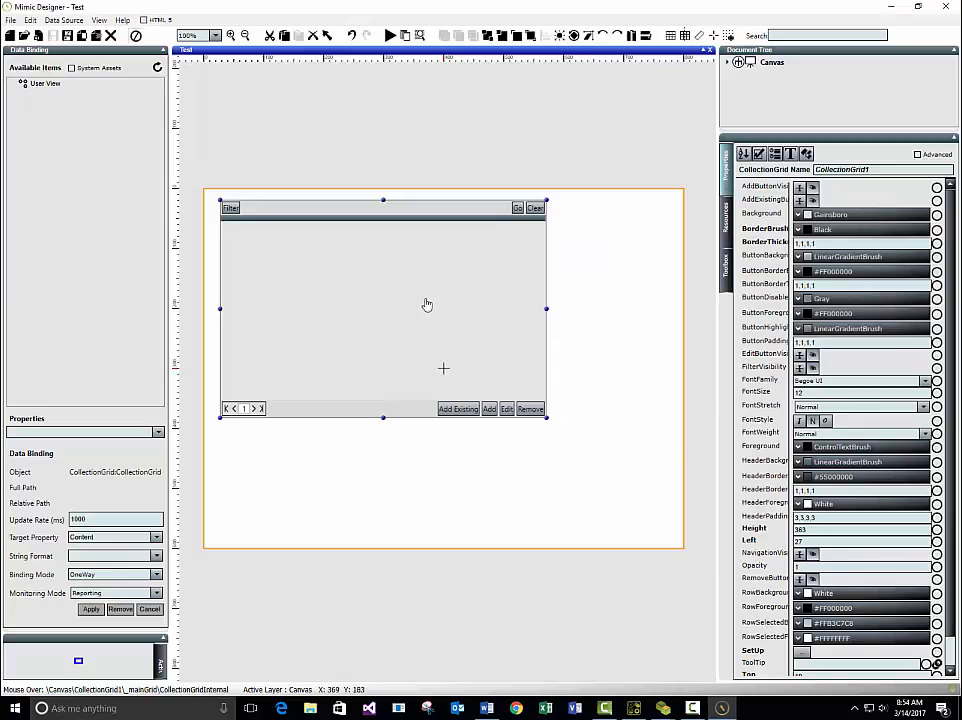
- Replace the Collection Grid on the canvas with a MapControl about 724 wide and 496 high
drag(425, 303, 447, 311)
key(Delete)
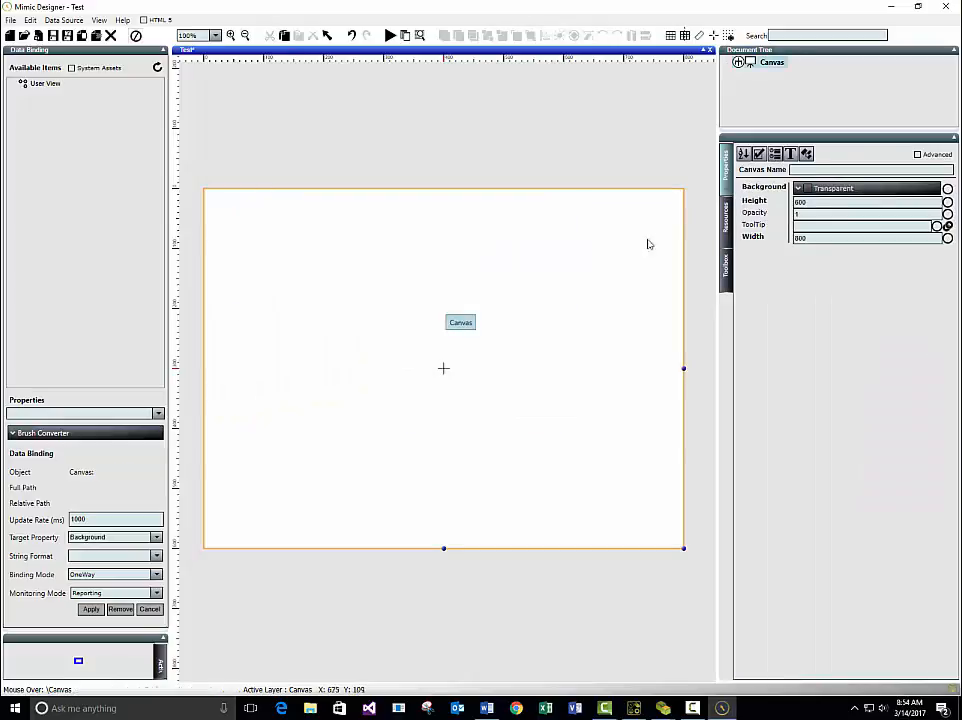
click(726, 266)
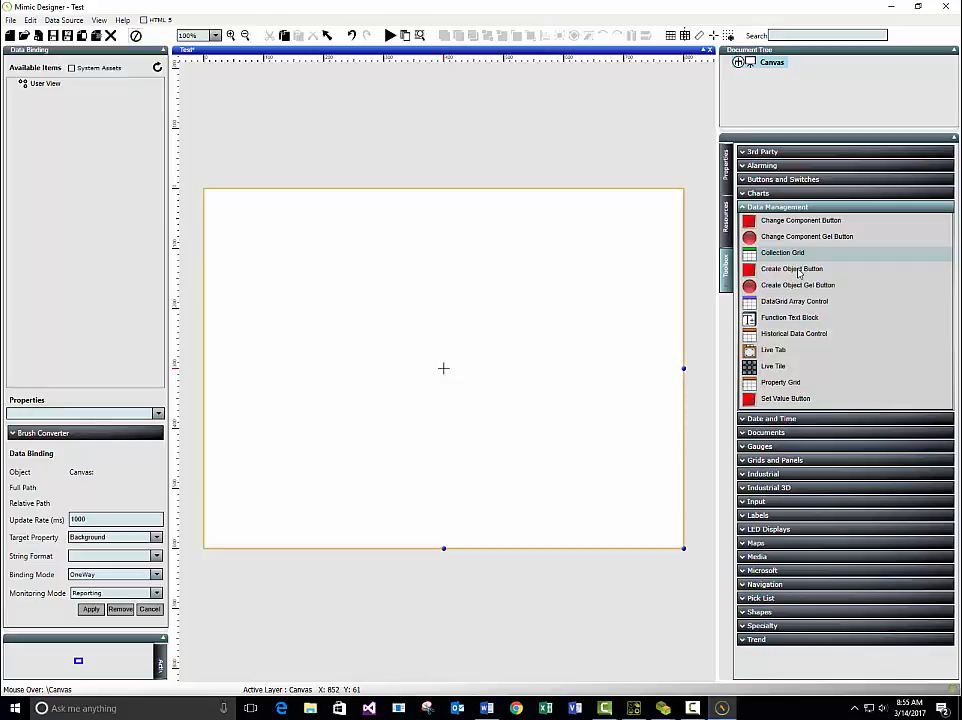
click(786, 209)
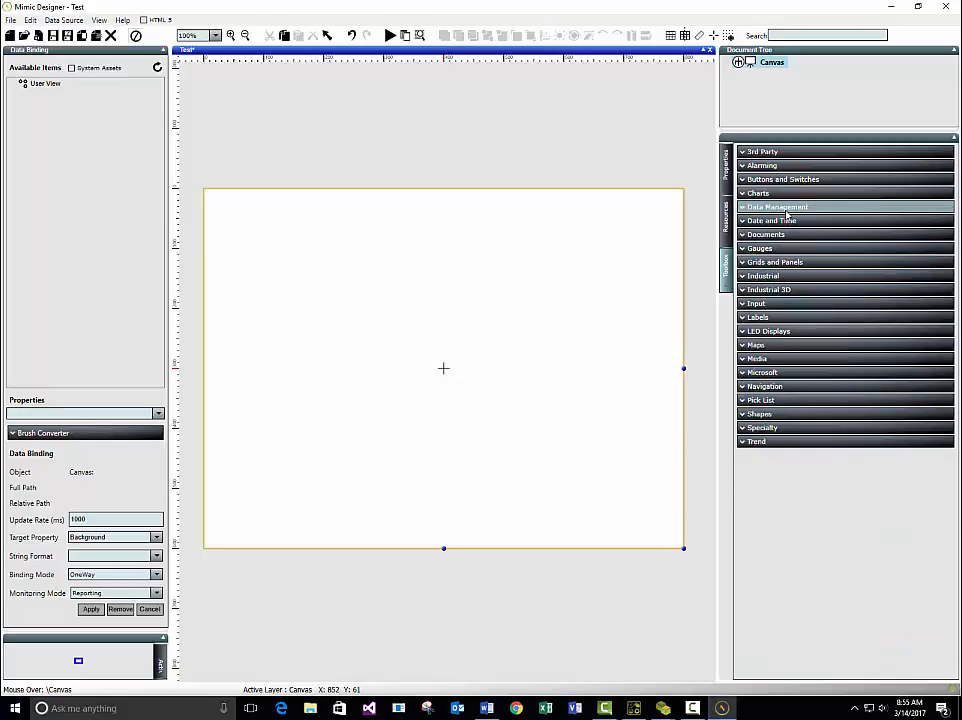
click(776, 345)
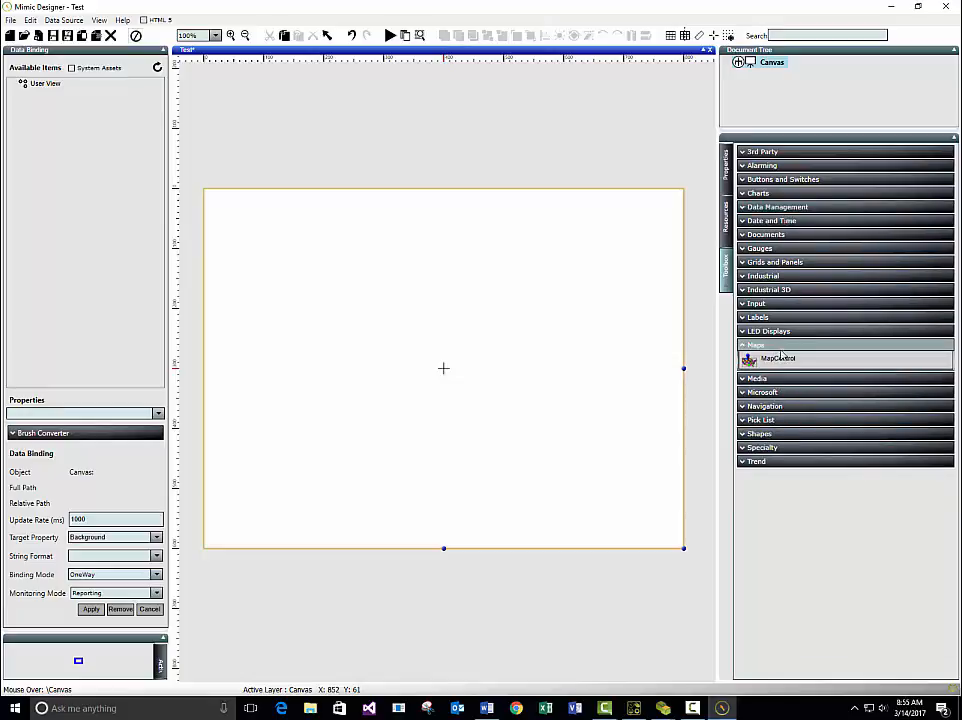
click(781, 357)
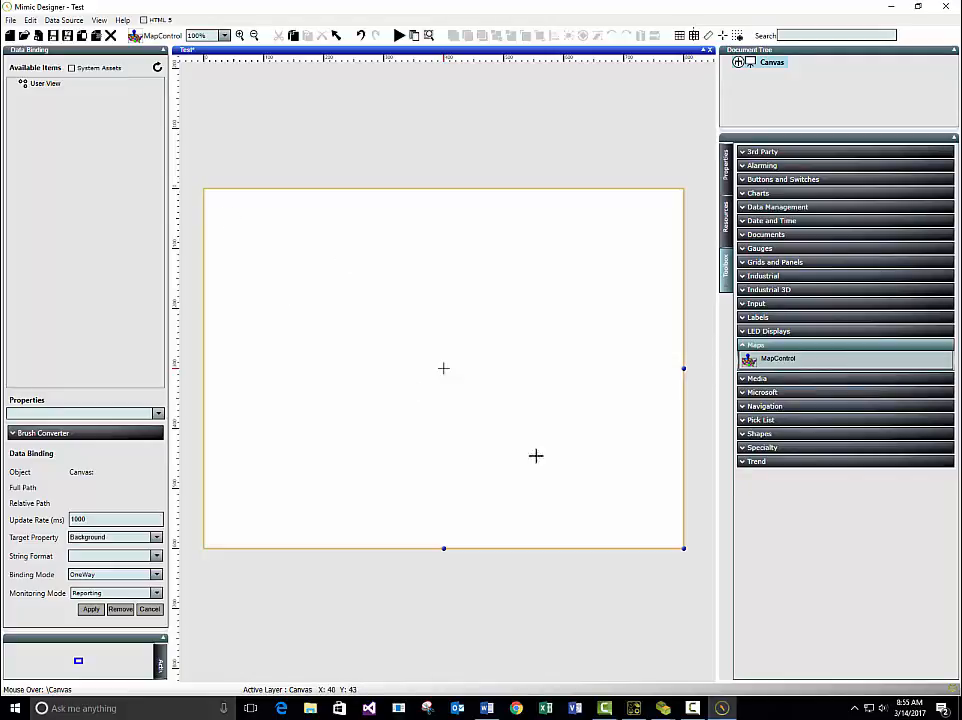
drag(228, 214, 660, 511)
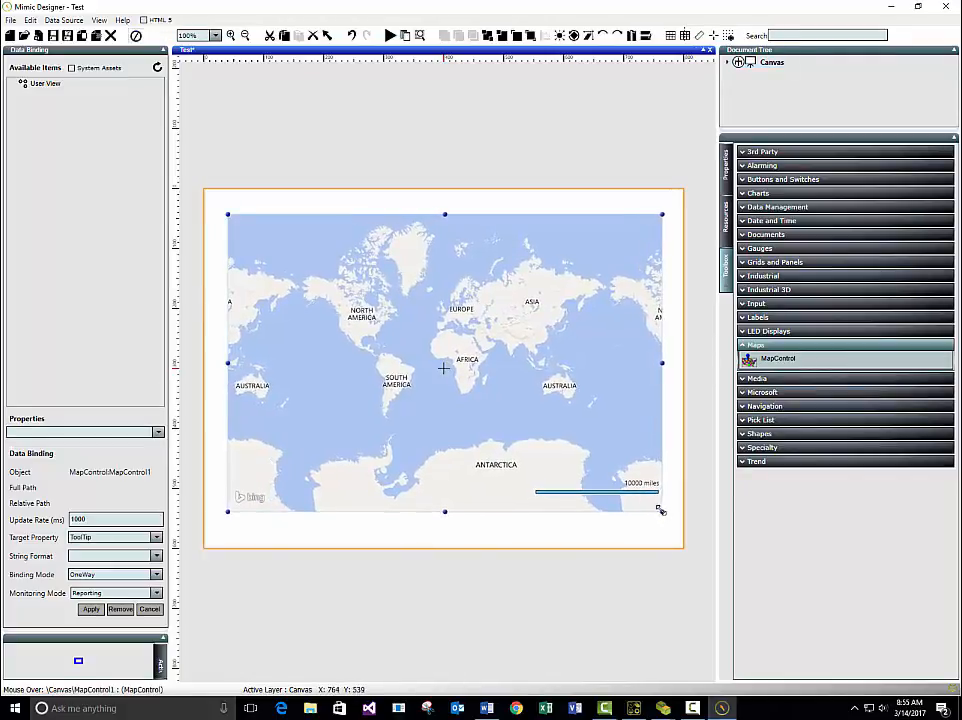
- Open the MapControl's configuration and set its pin asset path to the Truck Collection under Assets/Tampa Truck Fleet
click(730, 178)
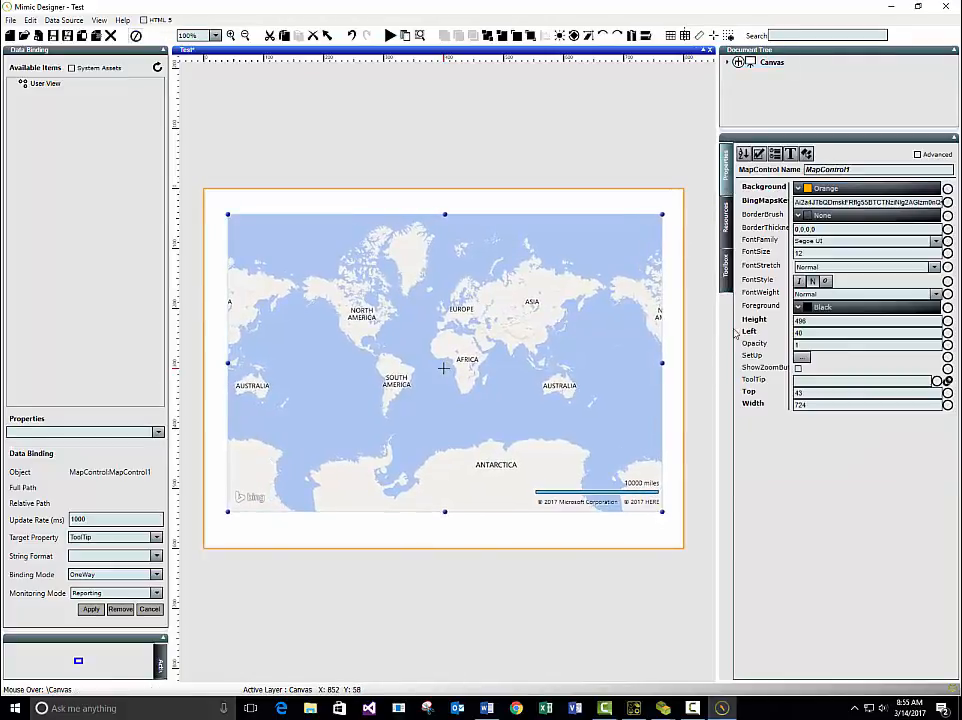
double_click(592, 267)
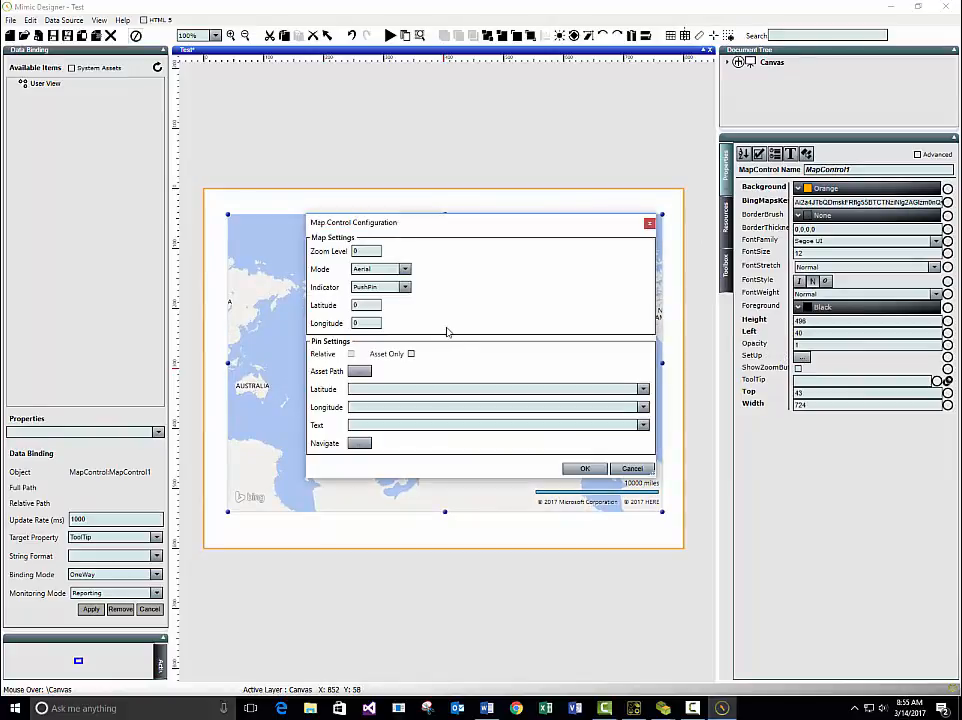
click(360, 372)
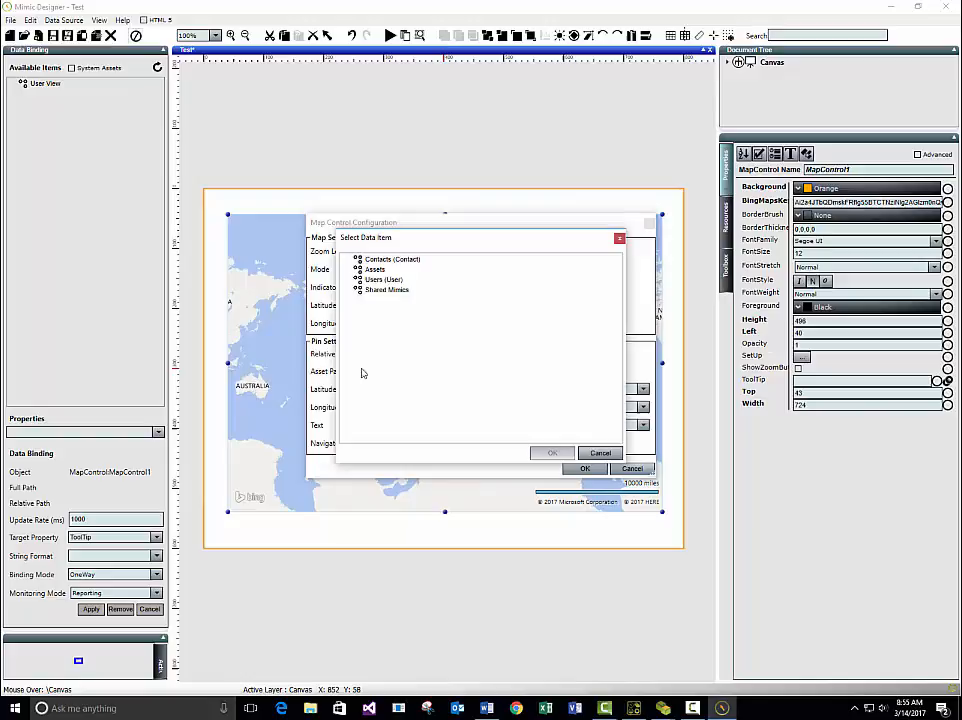
double_click(374, 270)
double_click(391, 280)
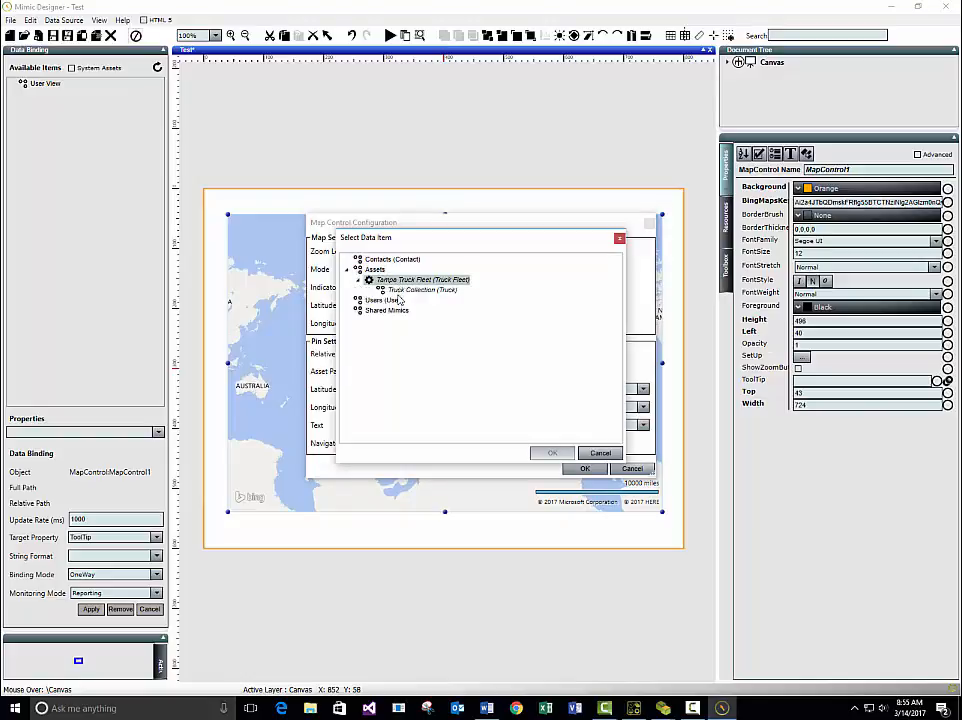
click(403, 291)
click(552, 453)
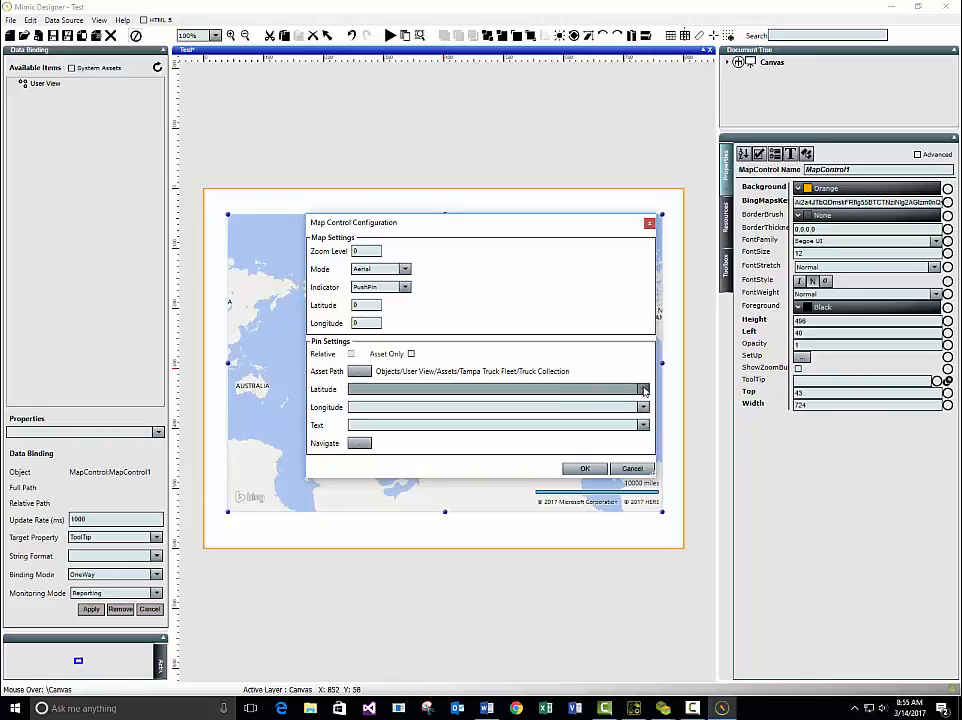
- Set the map pins' Latitude to Lat and Longitude to Long, and apply the Map Control configuration
click(470, 388)
click(380, 401)
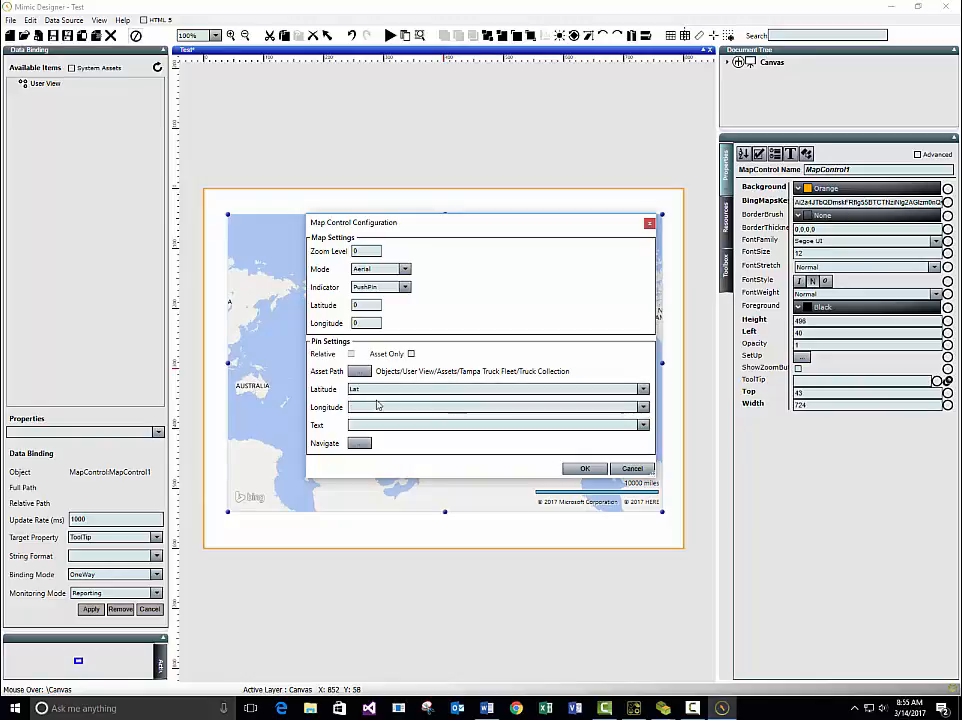
click(440, 407)
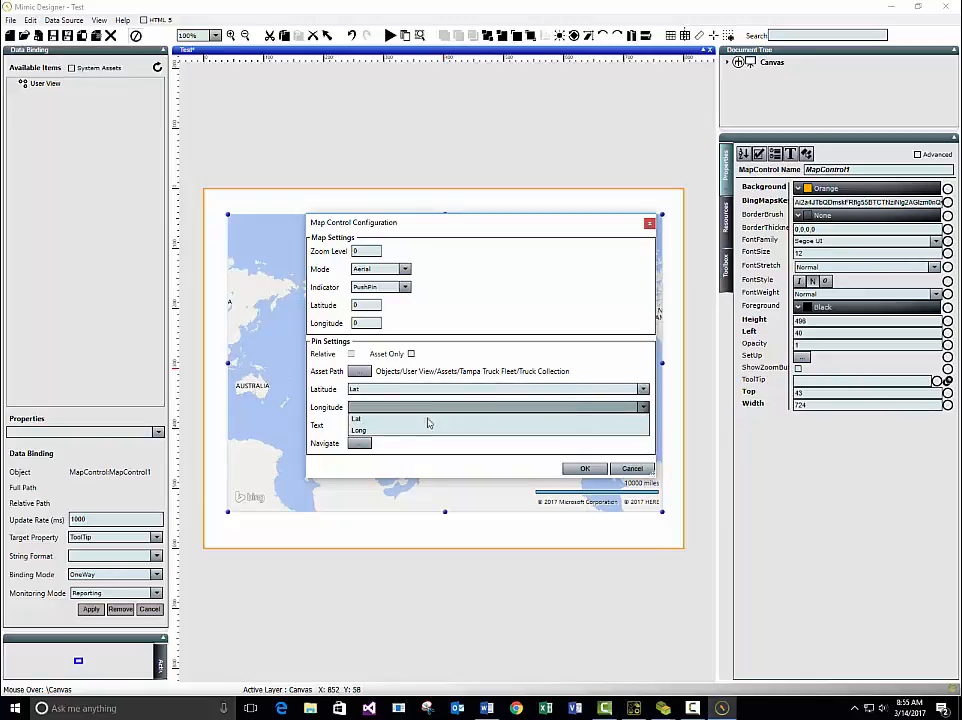
click(370, 430)
click(585, 468)
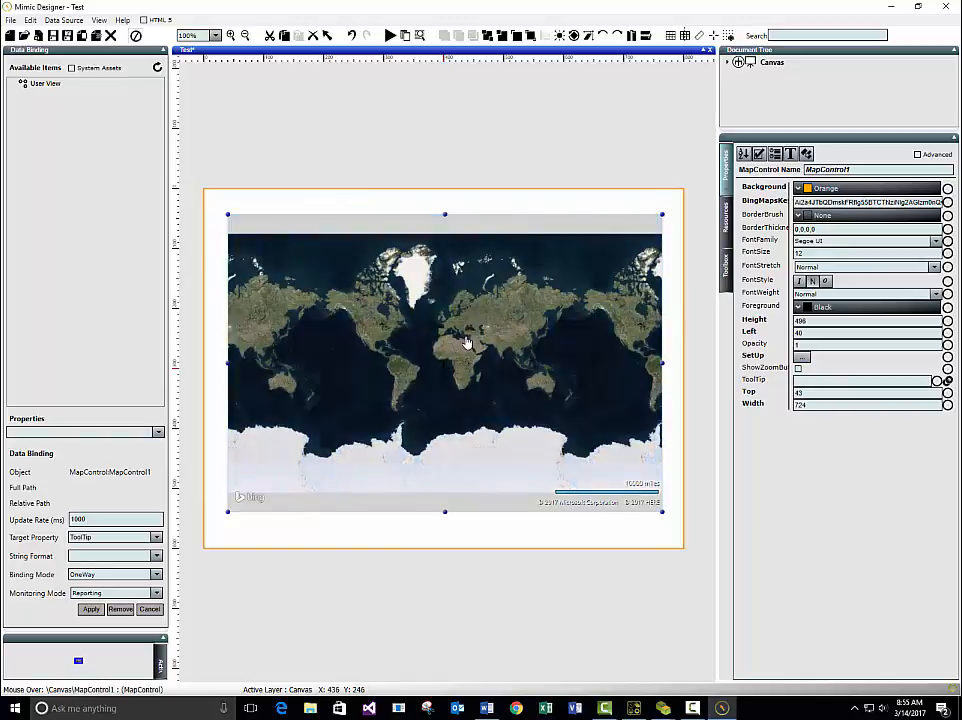
- Run the mimic, connect to the server, zoom in on the truck pins until they separate, and check the southernmost pin's tooltip
click(390, 35)
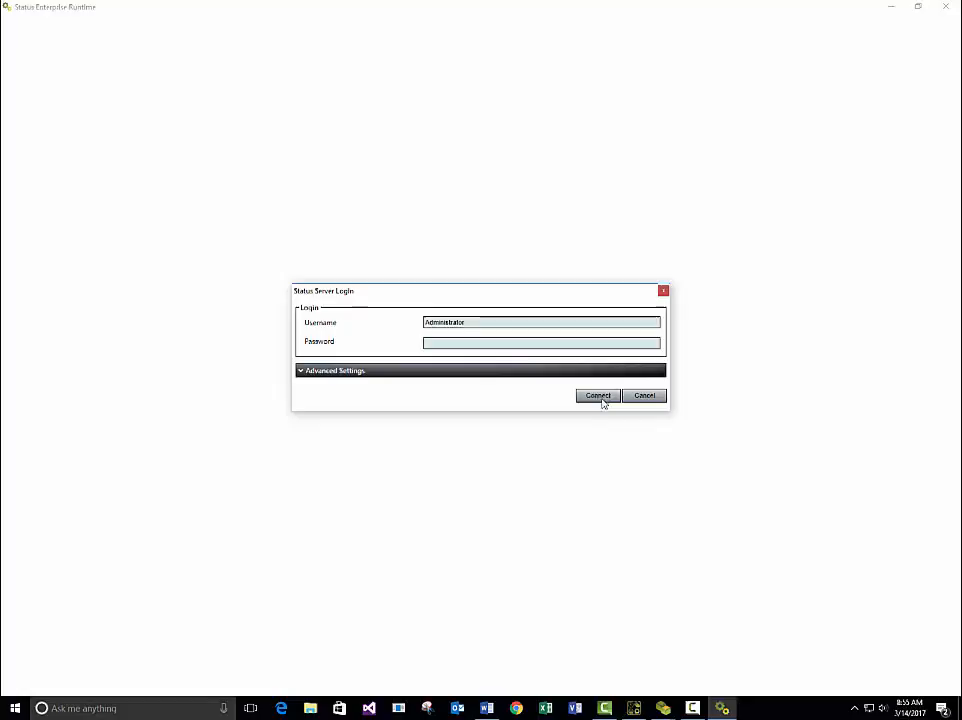
click(600, 396)
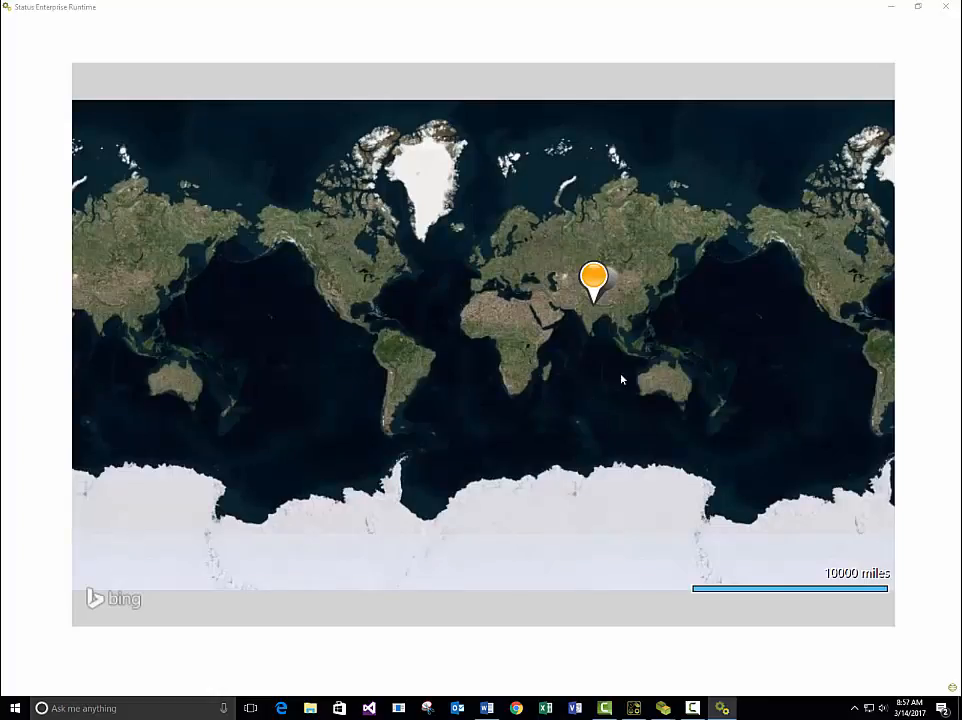
drag(642, 315, 594, 413)
scroll(594, 413, up, 3)
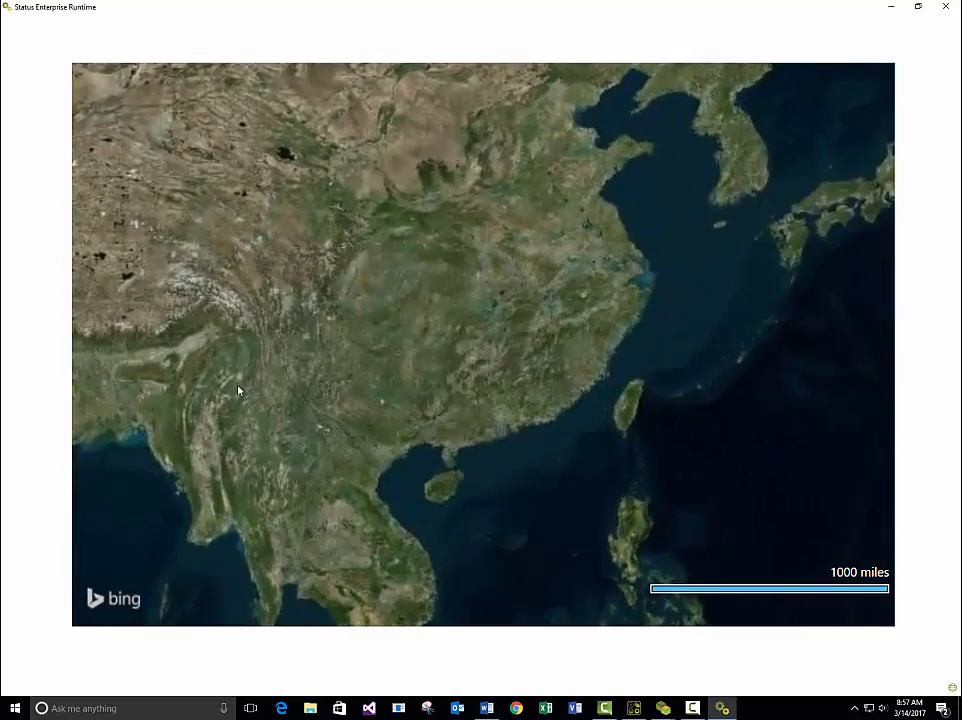
drag(238, 390, 487, 367)
drag(281, 363, 563, 348)
scroll(535, 350, up, 2)
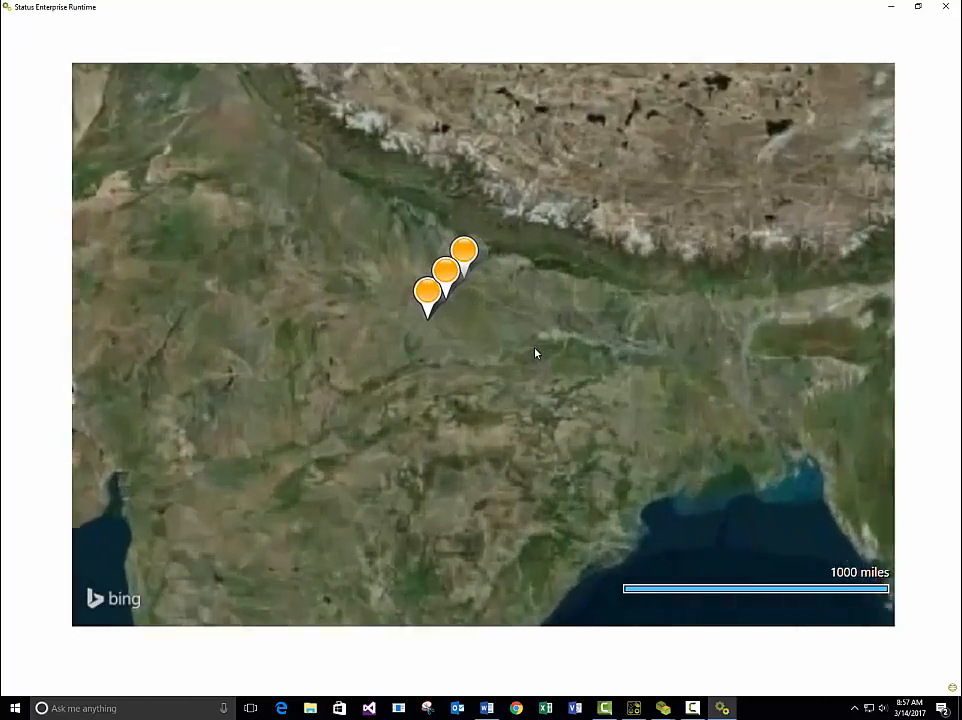
scroll(391, 305, up, 2)
drag(365, 271, 688, 479)
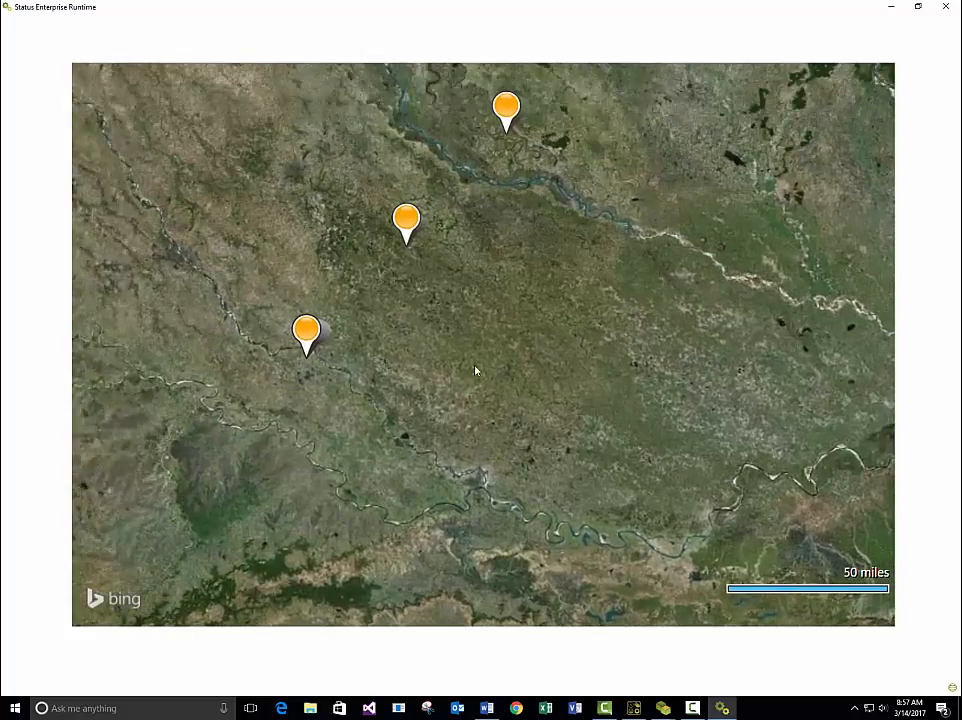
drag(459, 318, 501, 458)
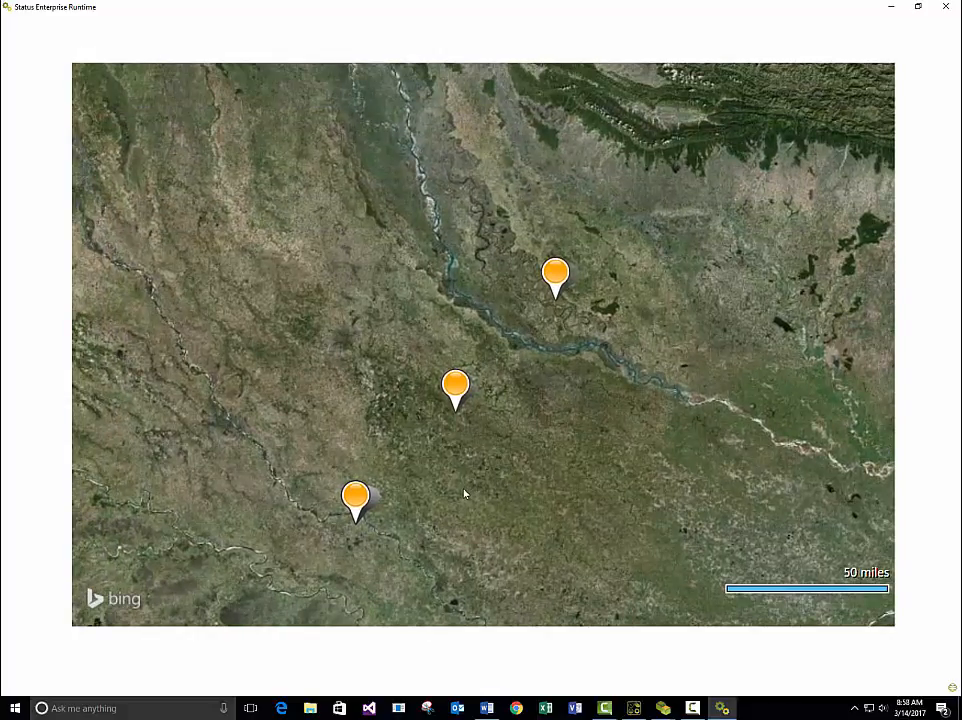
mouse_move(360, 498)
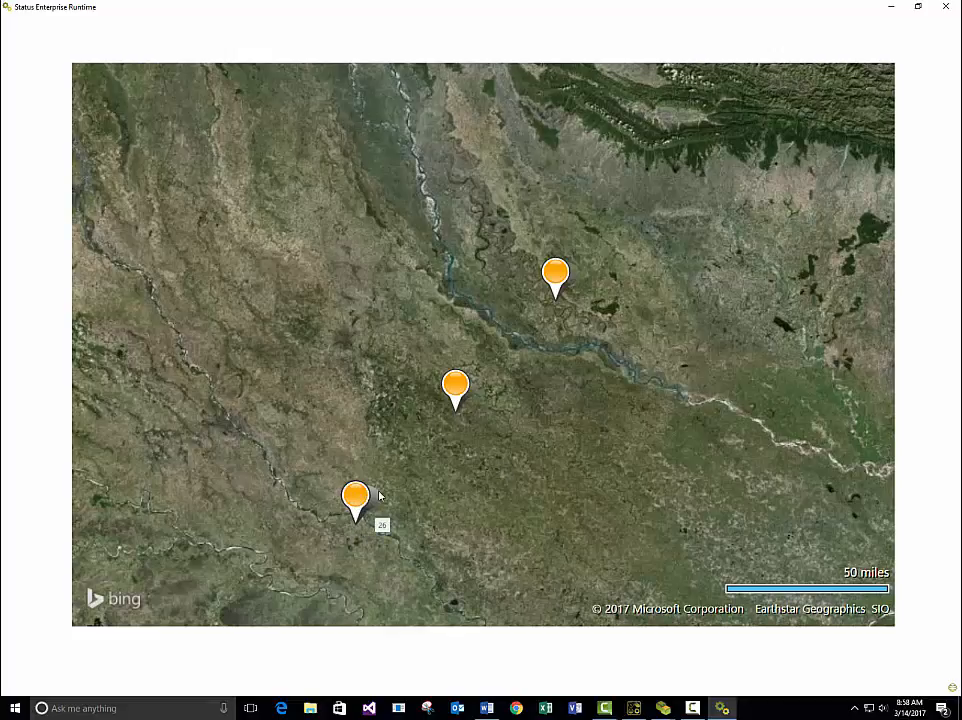
- Zoom the live map back out to view the truck pins in their wider region, and close the runtime
scroll(616, 426, down, 3)
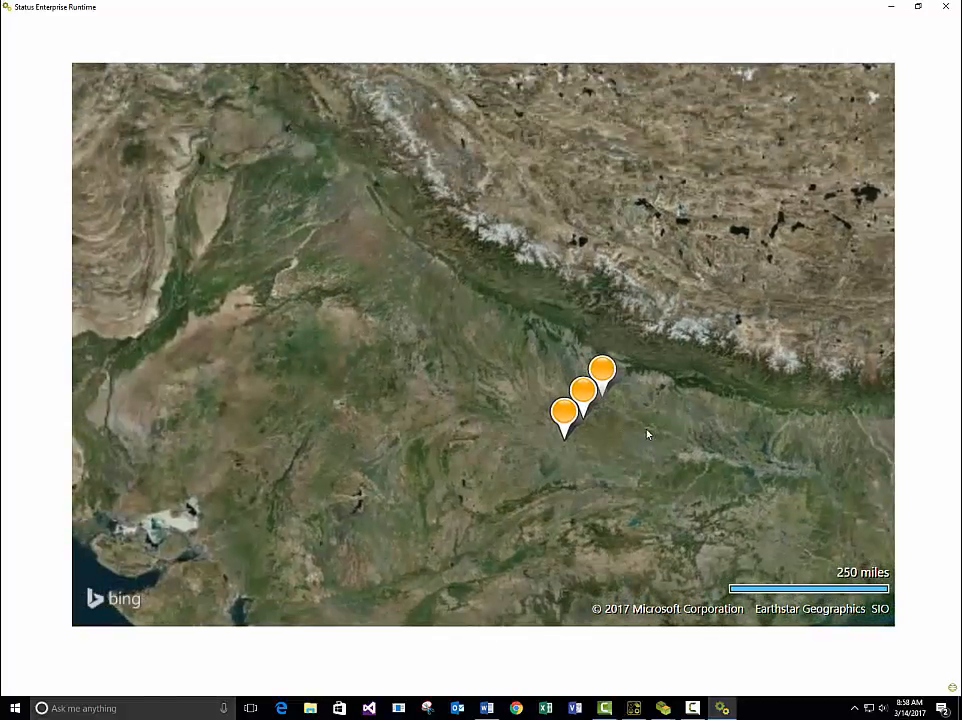
drag(646, 432, 526, 378)
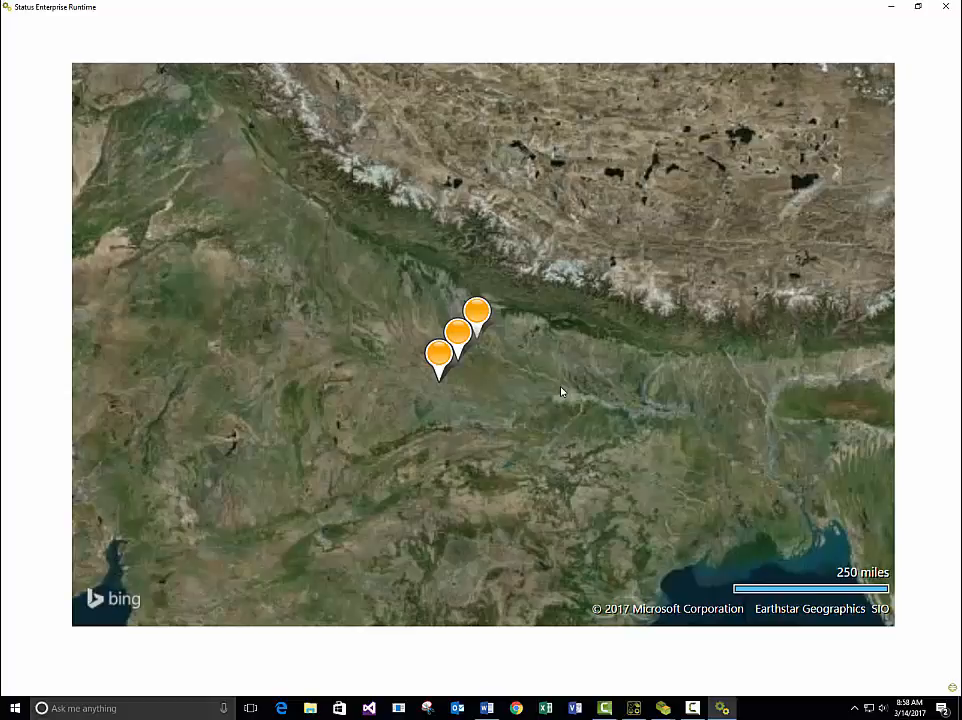
drag(534, 379, 573, 384)
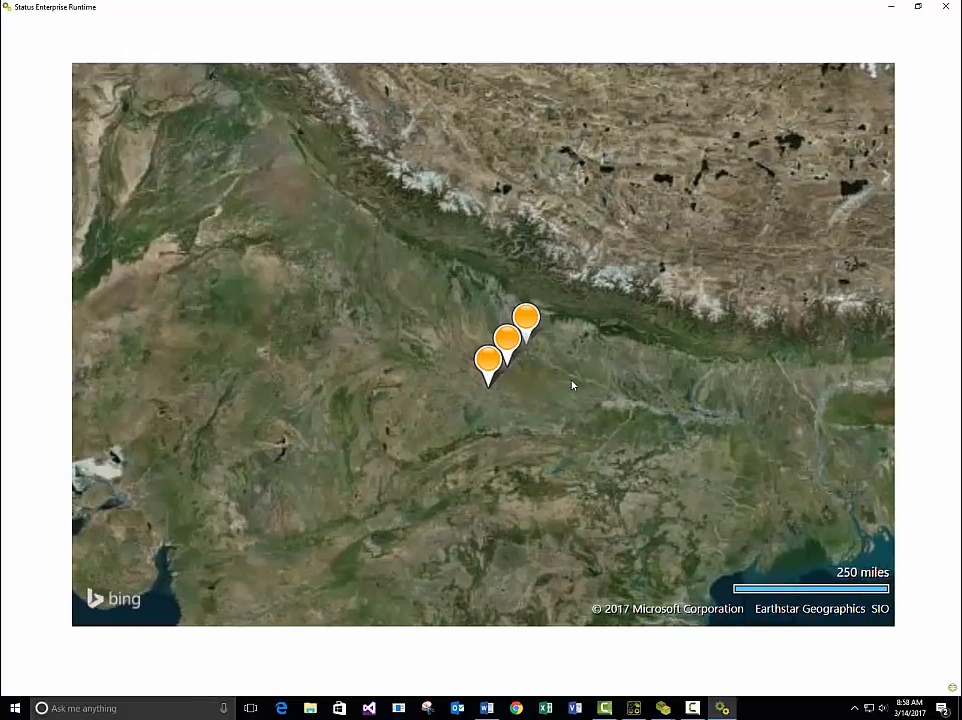
scroll(573, 384, up, 1)
scroll(573, 385, down, 1)
mouse_move(483, 361)
click(945, 7)
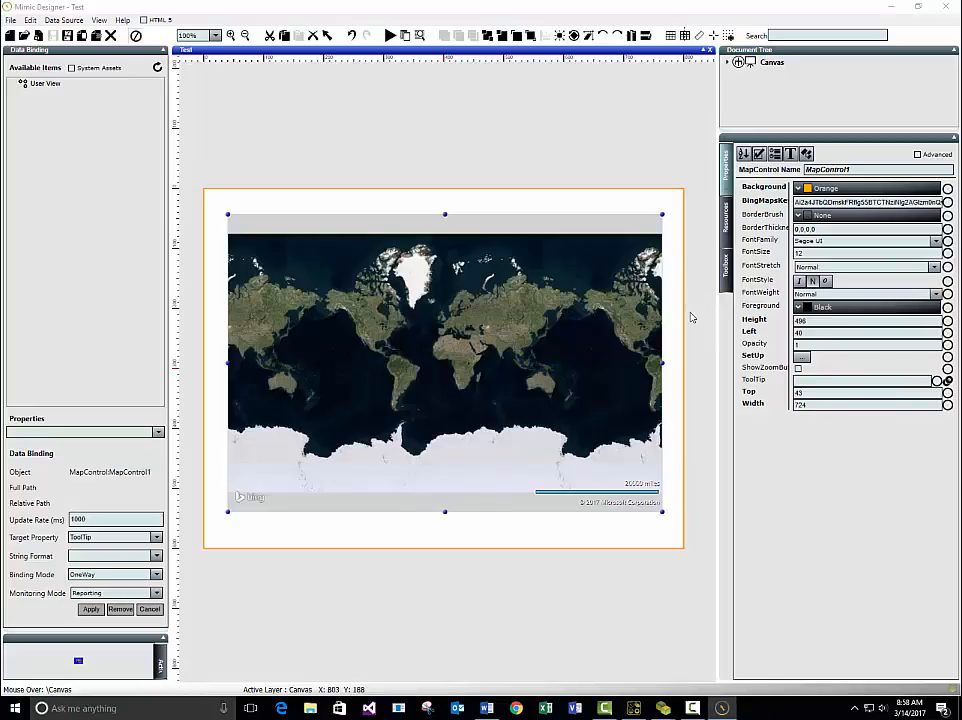
- Show the resource categories, resize and move the MapControl toward the canvas's upper-left corner, and select the canvas
click(726, 215)
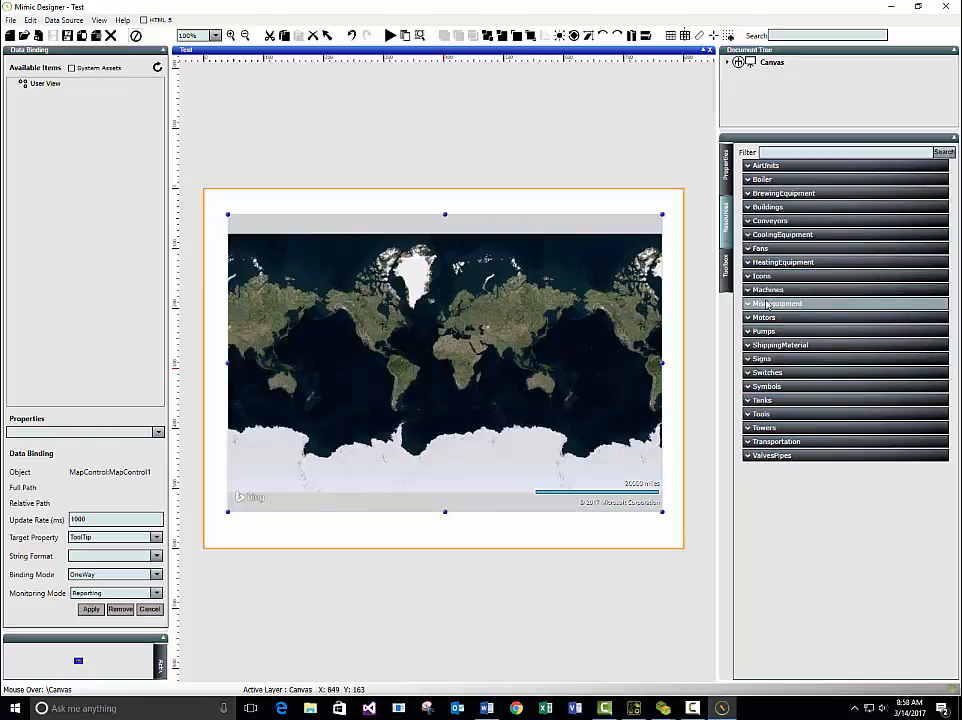
drag(663, 512, 561, 431)
mouse_move(425, 349)
mouse_down()
mouse_move(472, 345)
mouse_move(431, 336)
mouse_up()
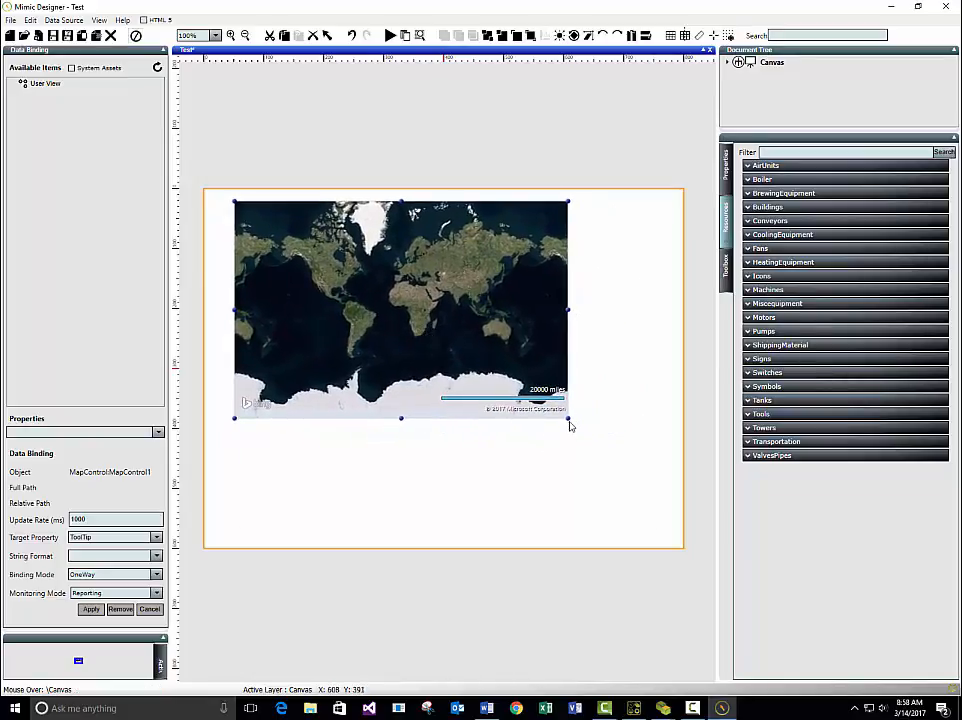
drag(570, 424, 642, 511)
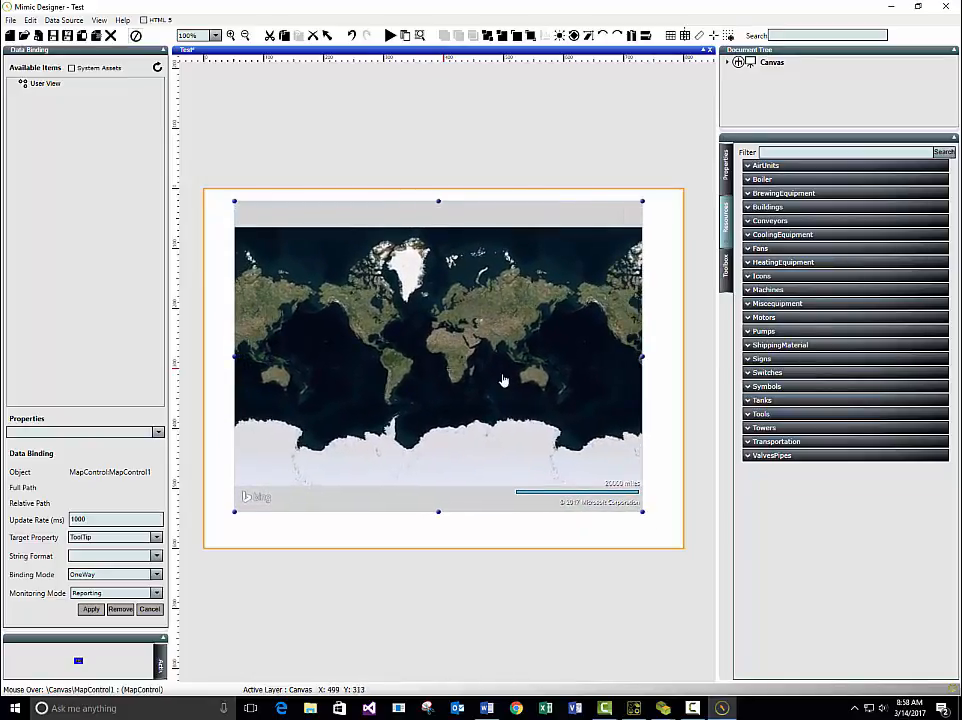
mouse_move(477, 378)
mouse_down()
mouse_move(494, 372)
mouse_move(462, 374)
mouse_up()
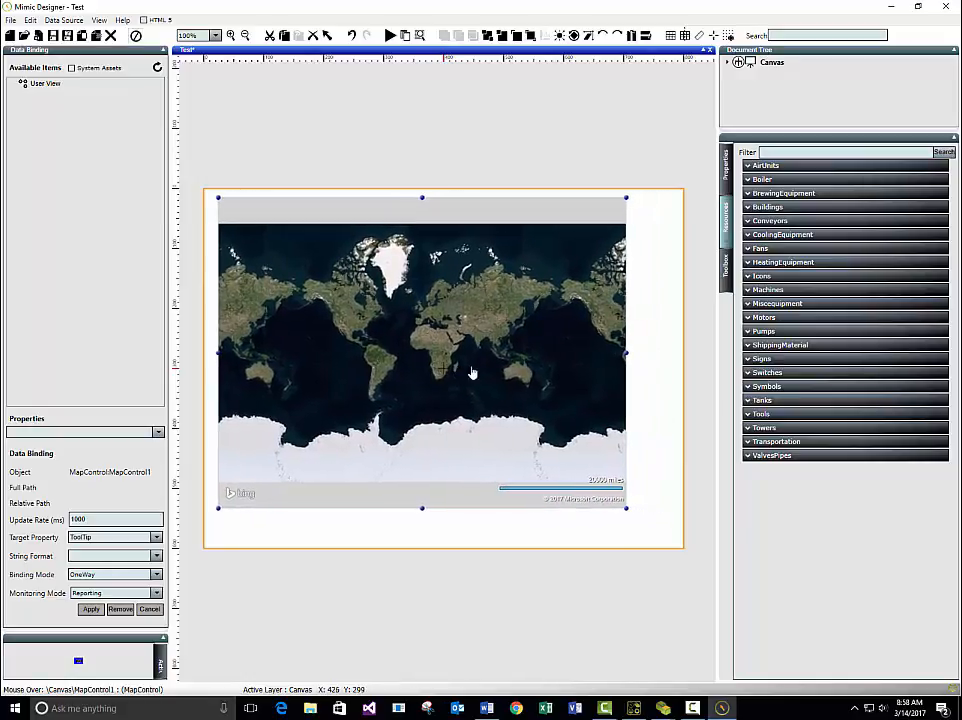
drag(627, 509, 655, 503)
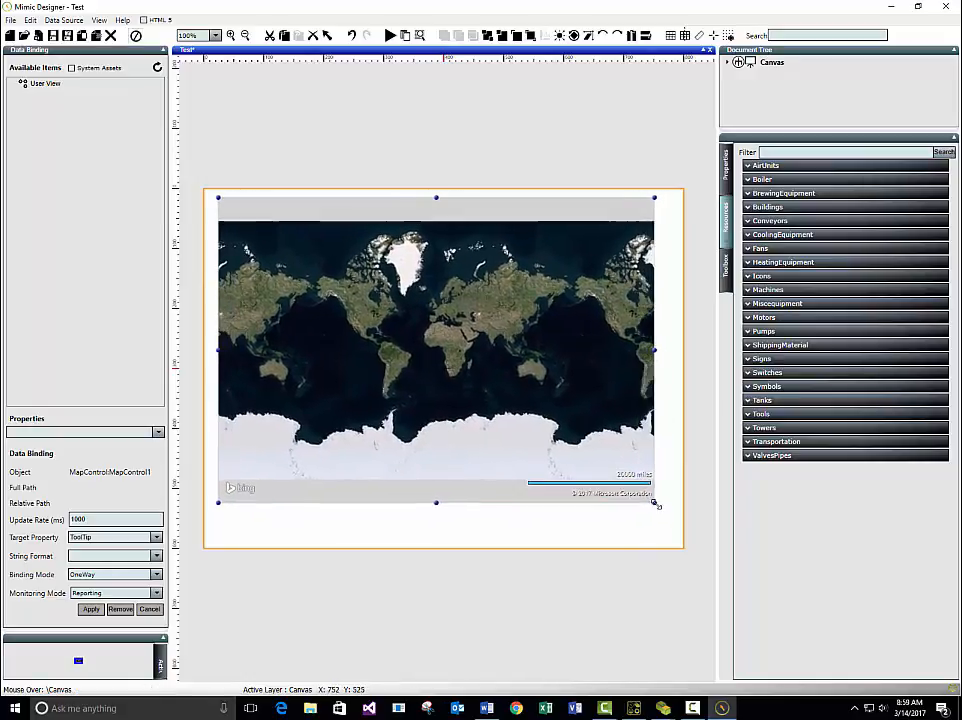
click(625, 541)
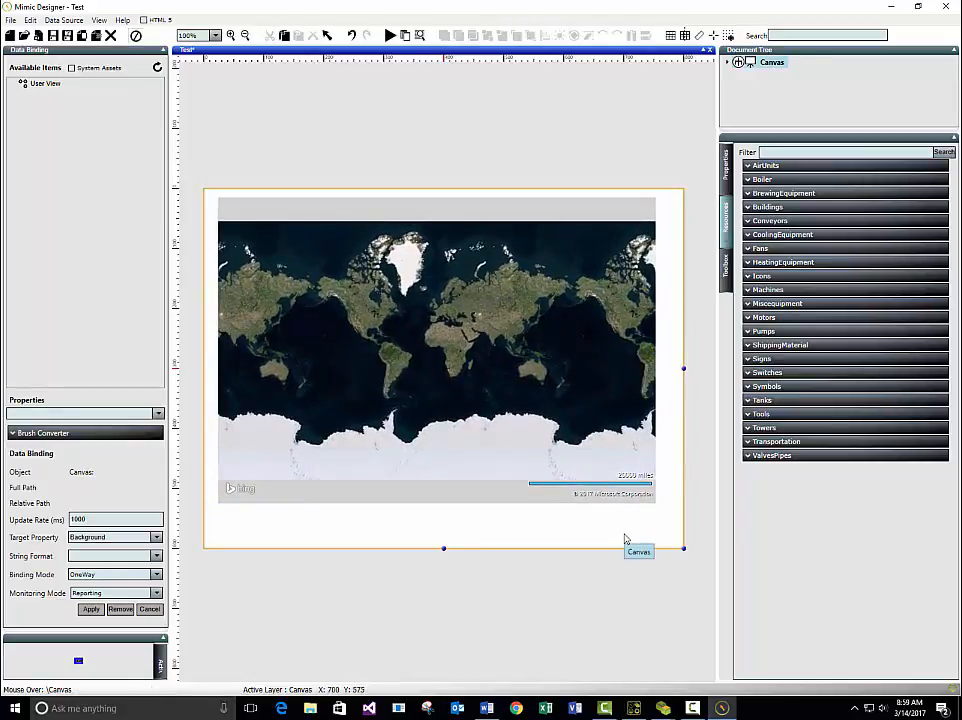